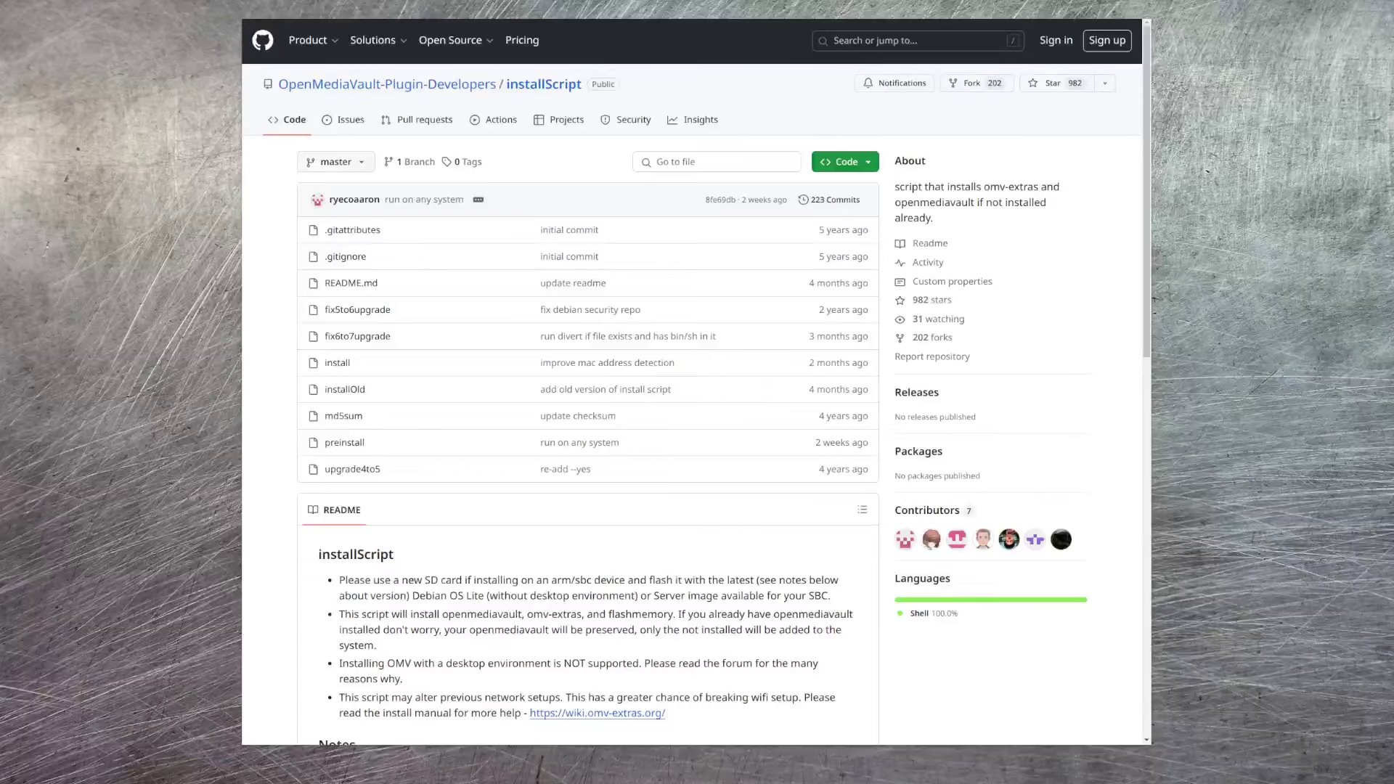
- Scroll down through the installScript README to its end
{"action": "scroll", "coordinate": [849, 657], "scroll_direction": "down", "scroll_amount": 9}
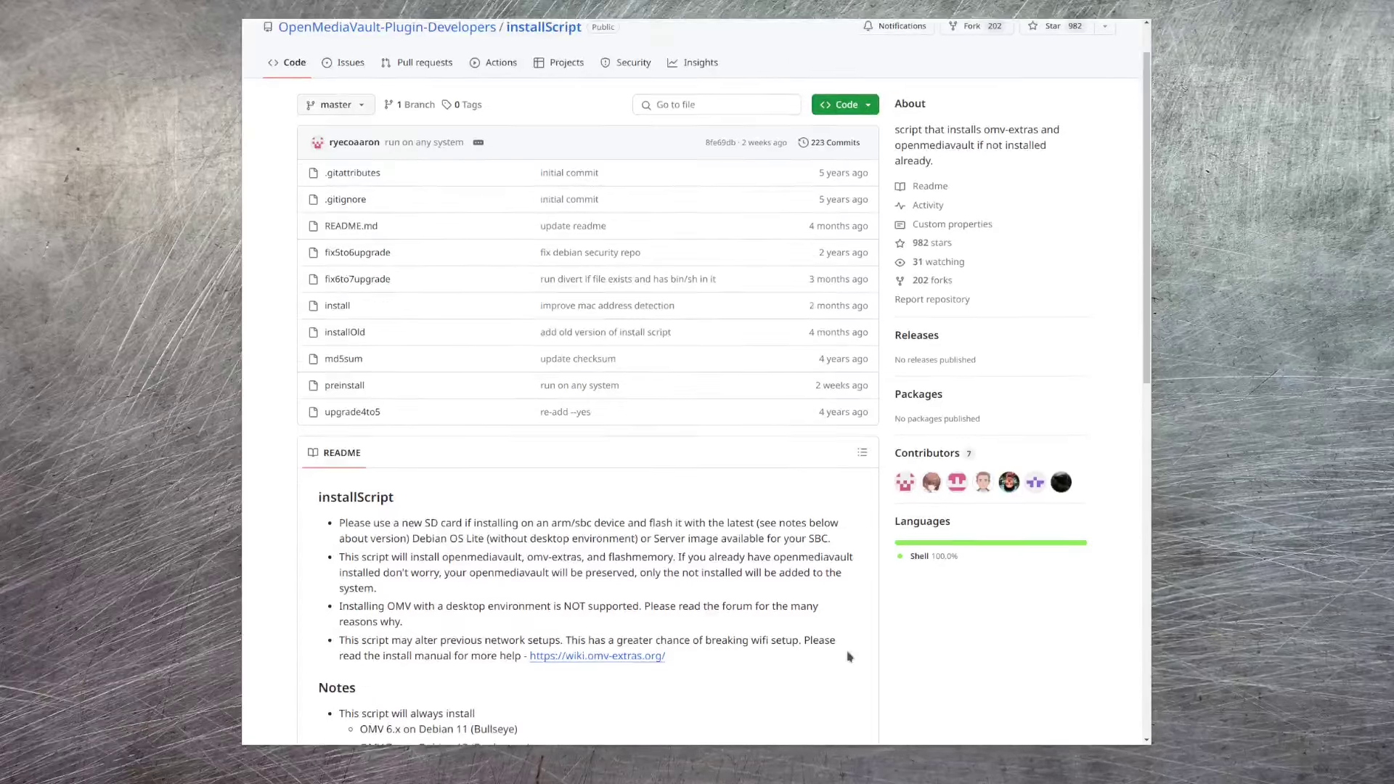
{"action": "scroll", "coordinate": [849, 654], "scroll_direction": "down", "scroll_amount": 3}
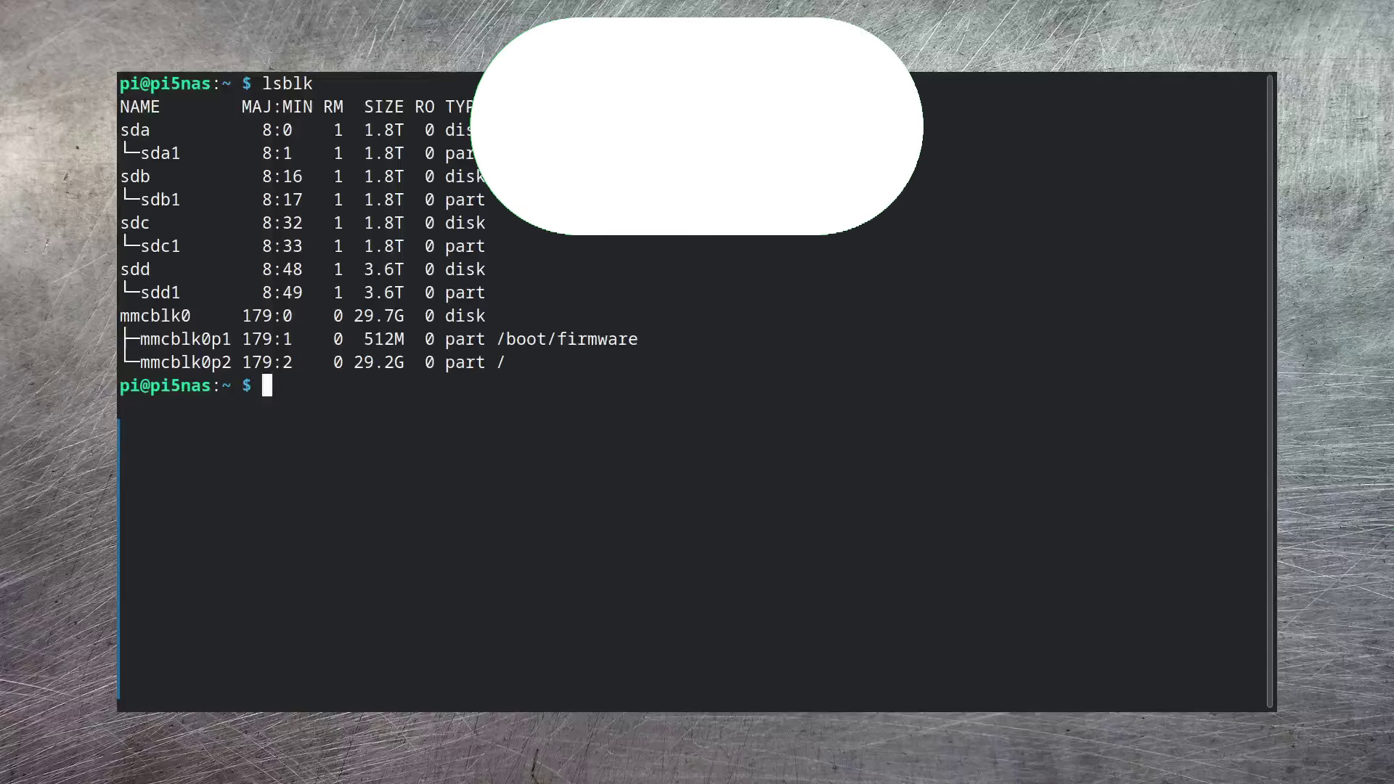
- Open /boot/firmware/config.txt in vi as root with sudo
{"action": "type", "text": "sudo vi /bo"}
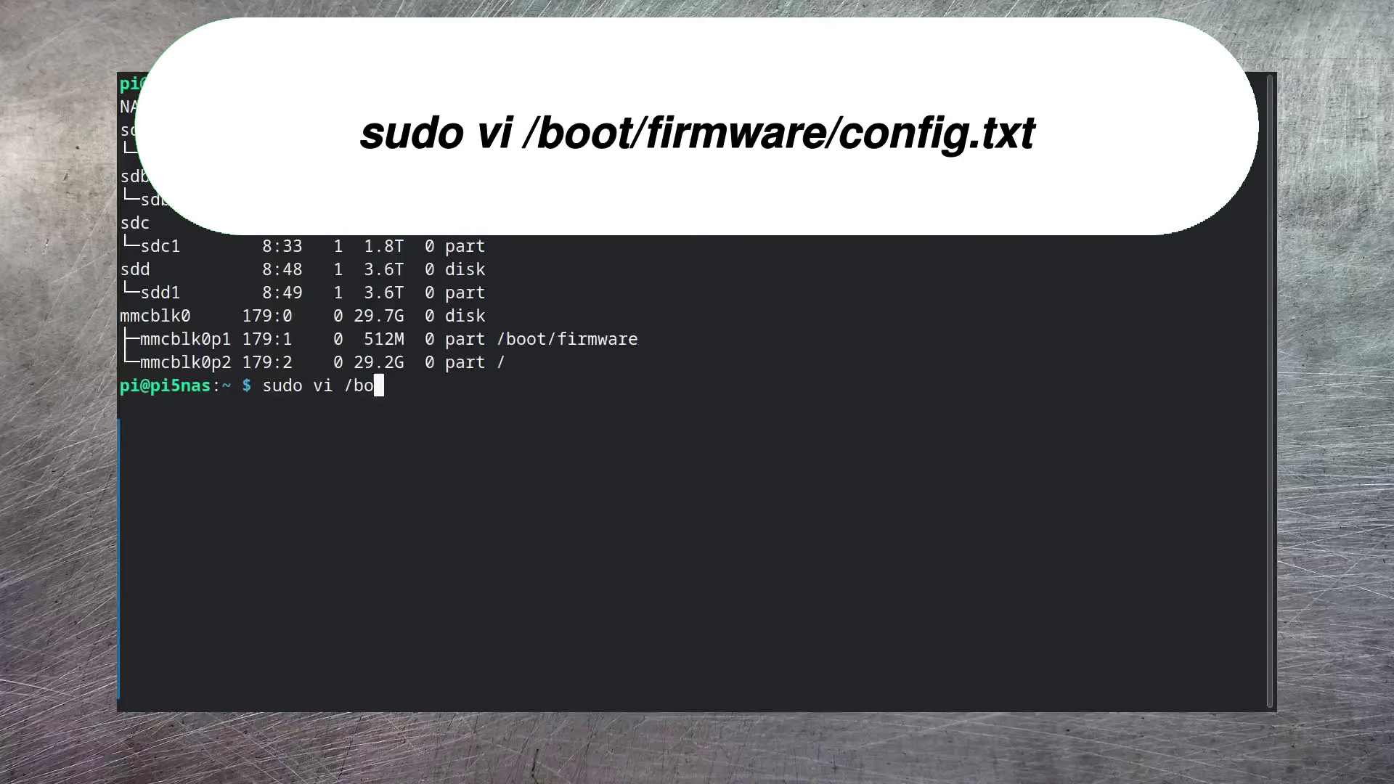
{"action": "type", "text": "ot/firmwa"}
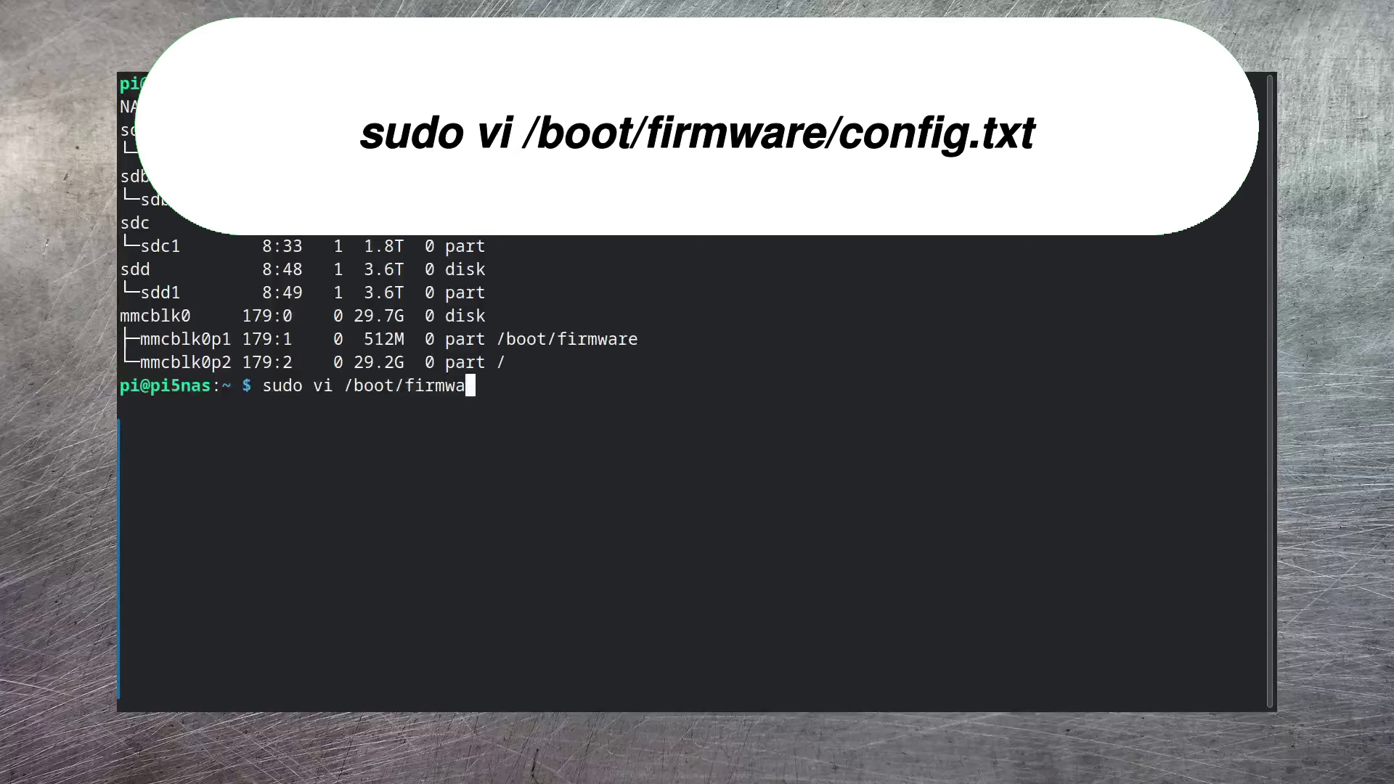
{"action": "type", "text": "re/config.txt"}
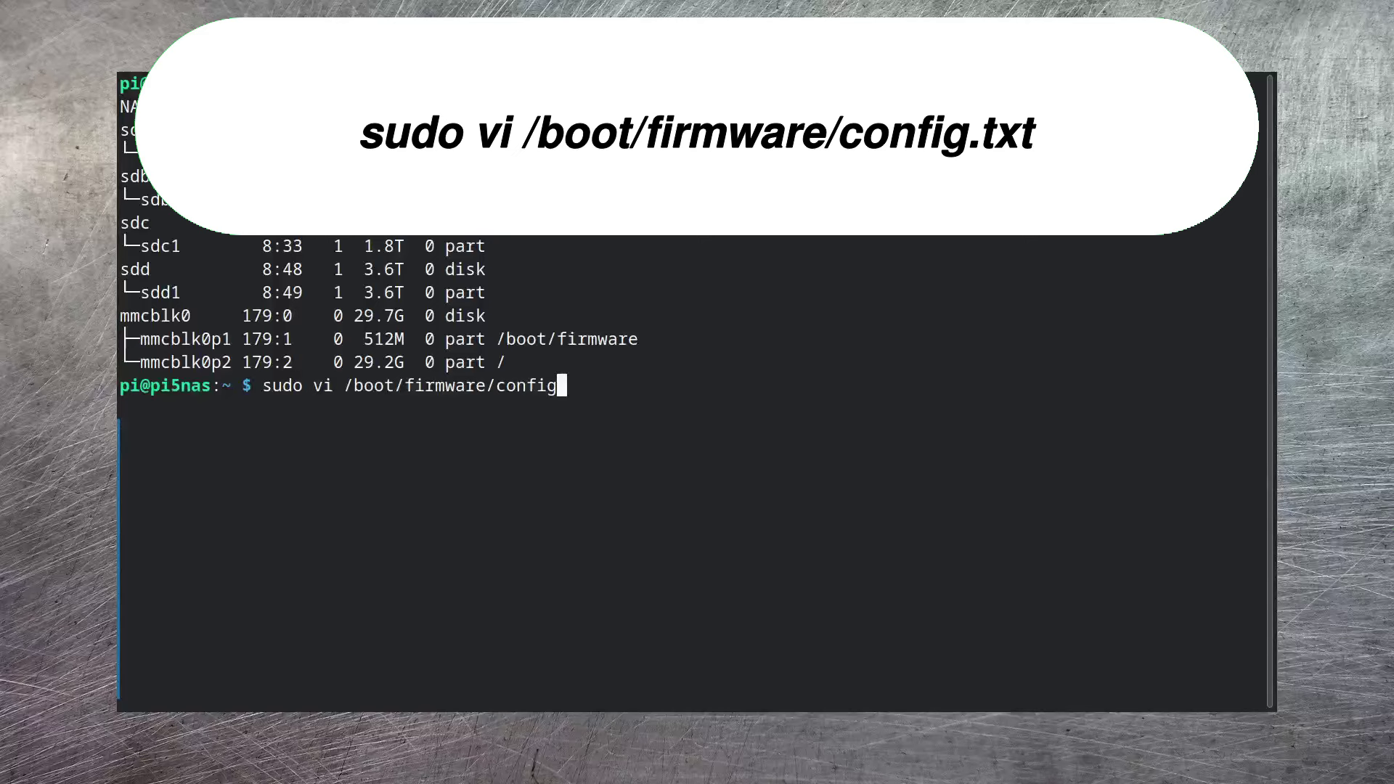
{"action": "key", "text": "Return"}
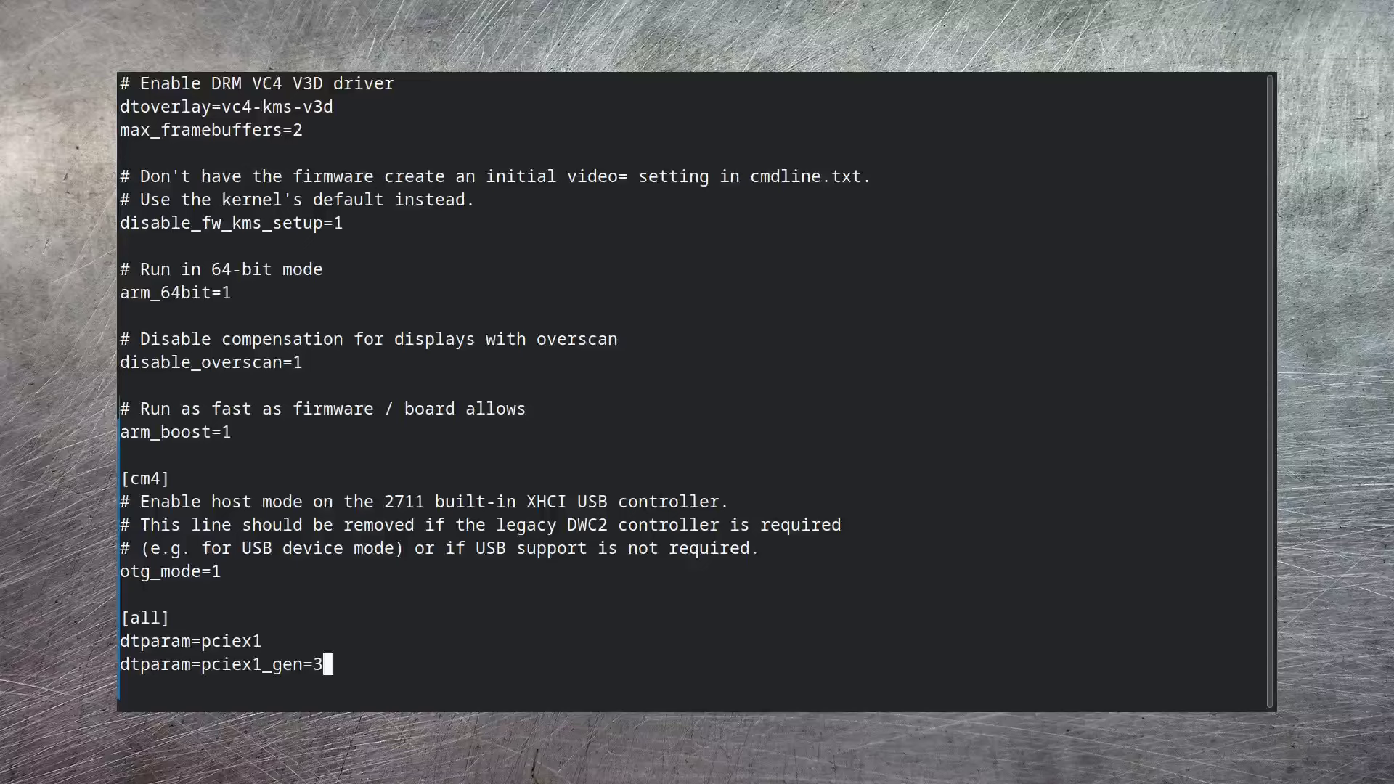
- Save config.txt with :wq and install the lvm2 and mdadm packages
{"action": "key", "text": "Escape"}
{"action": "type", "text": ":wq"}
{"action": "key", "text": "Return"}
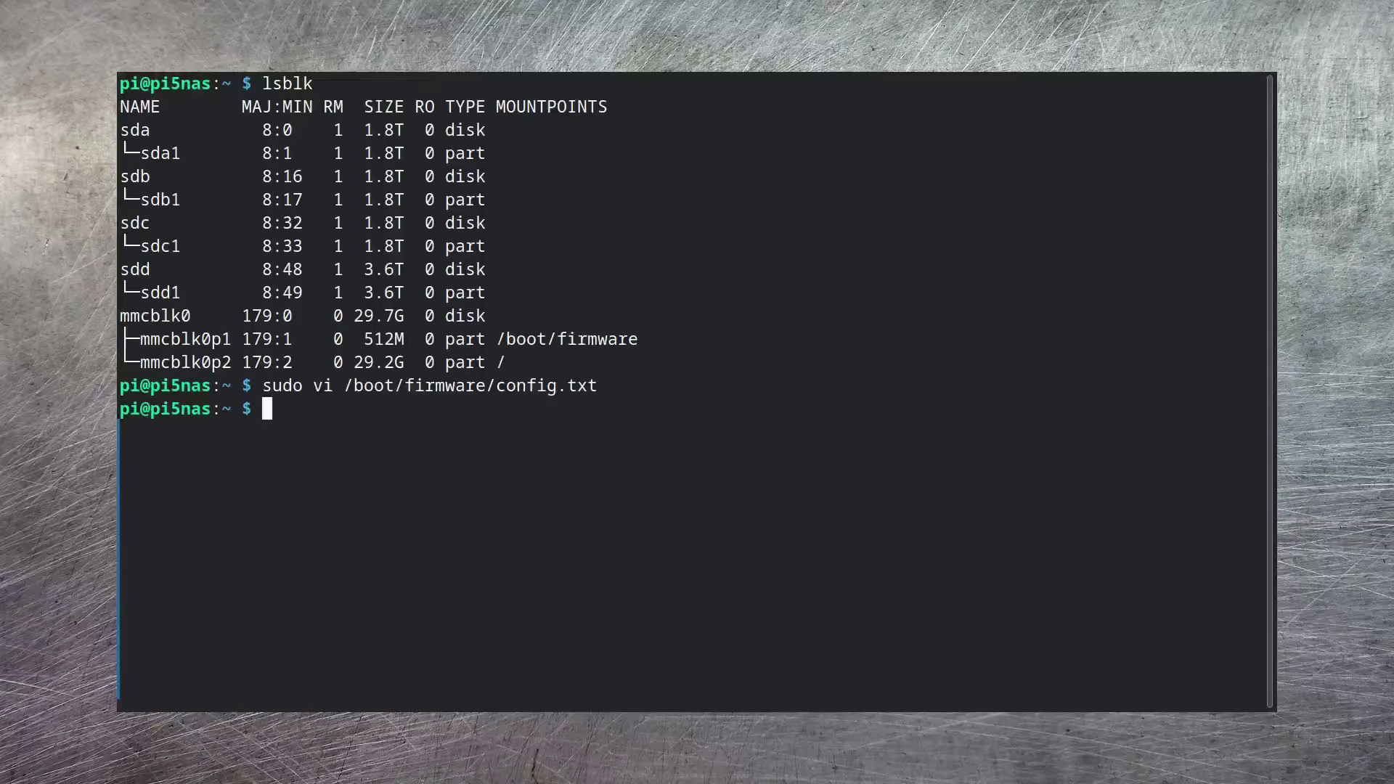
{"action": "type", "text": "sudo rebo"}
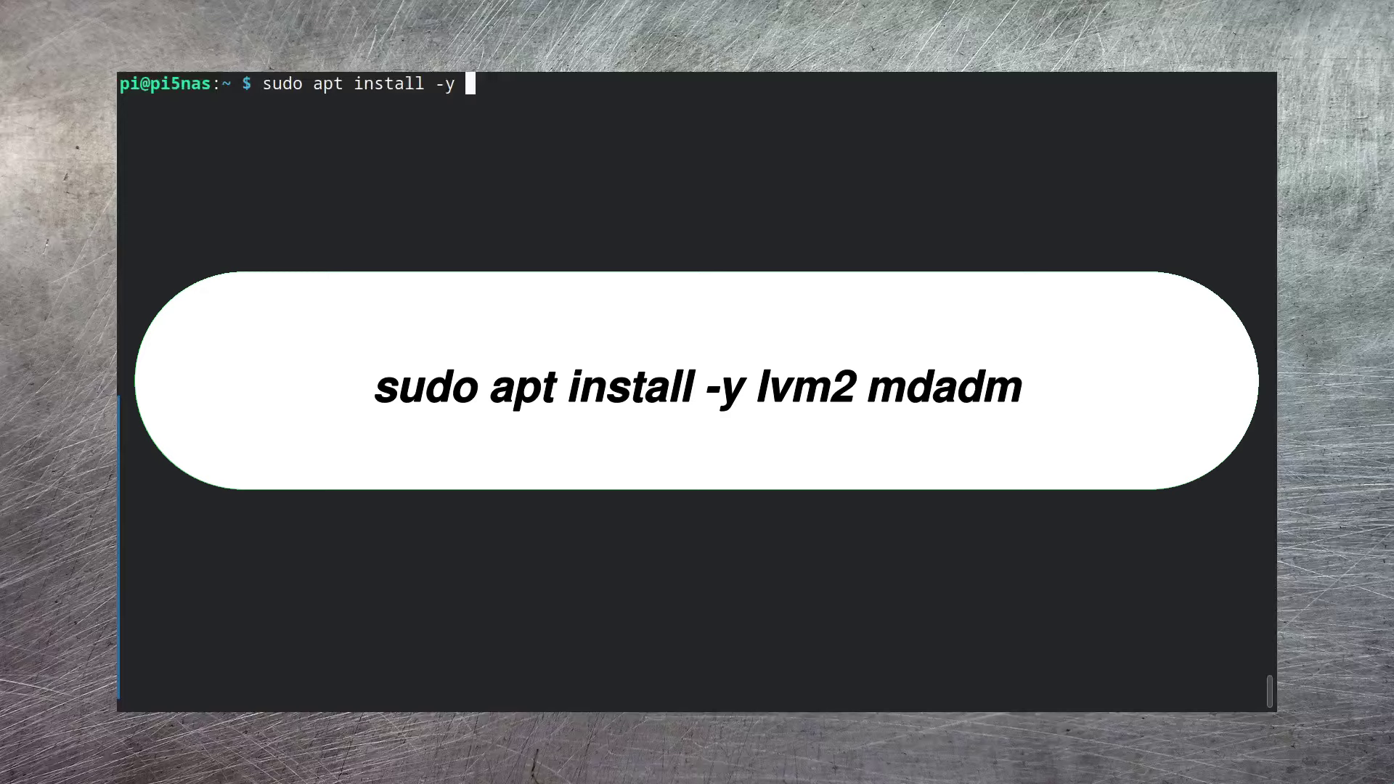
{"action": "type", "text": "lvm2 mdadm"}
{"action": "key", "text": "Return"}
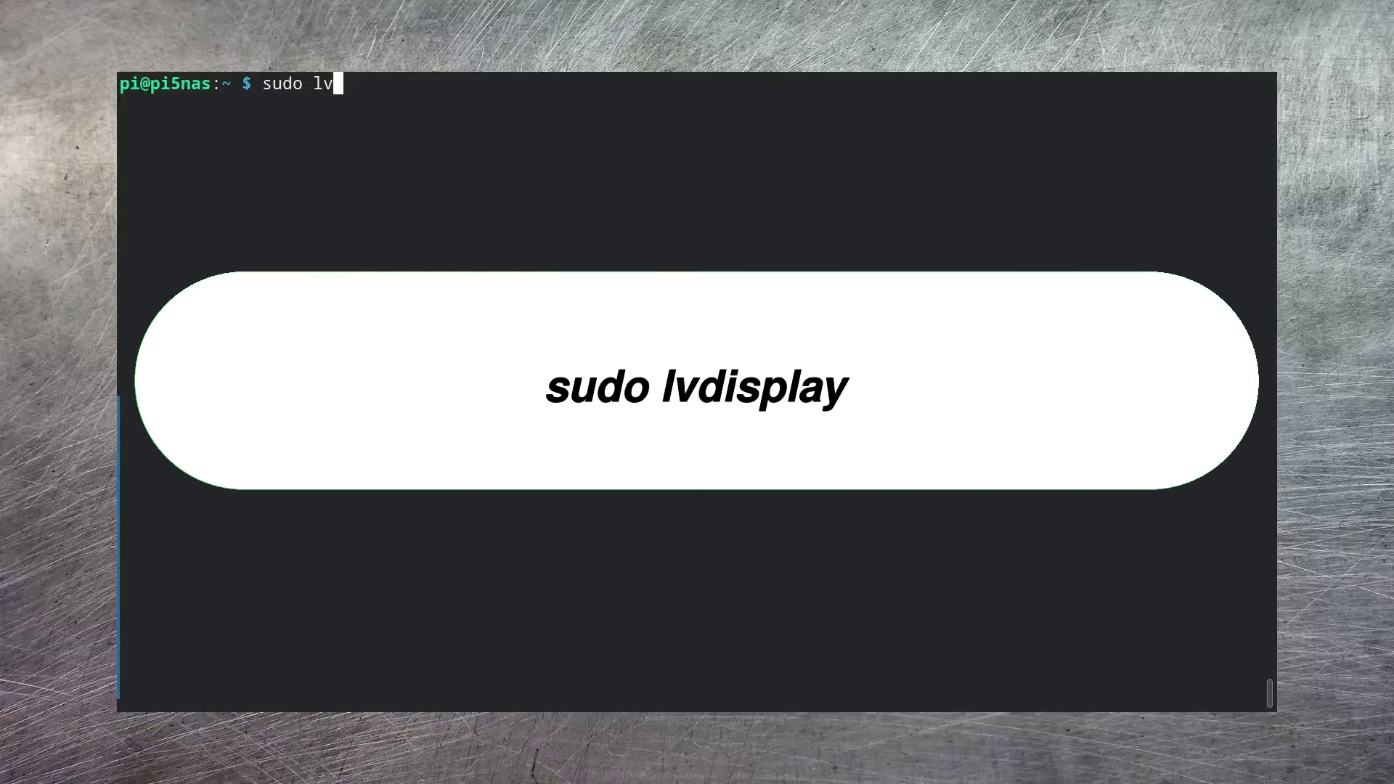
- List the LVM logical volumes with lvdisplay and confirm /dev/md127 exists
{"action": "type", "text": "display"}
{"action": "key", "text": "Return"}
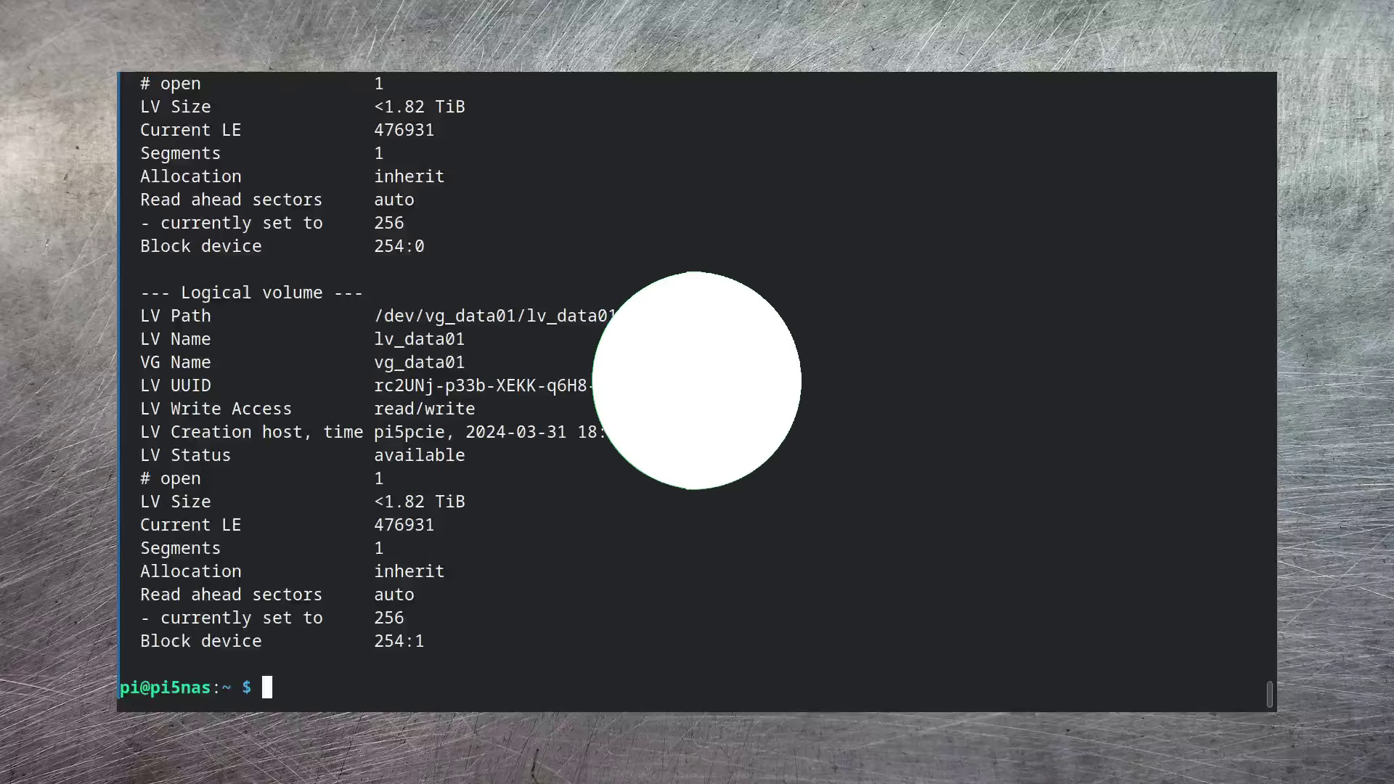
{"action": "type", "text": "ls /a"}
{"action": "key", "text": "BackSpace"}
{"action": "type", "text": "dev/md127"}
{"action": "key", "text": "Return"}
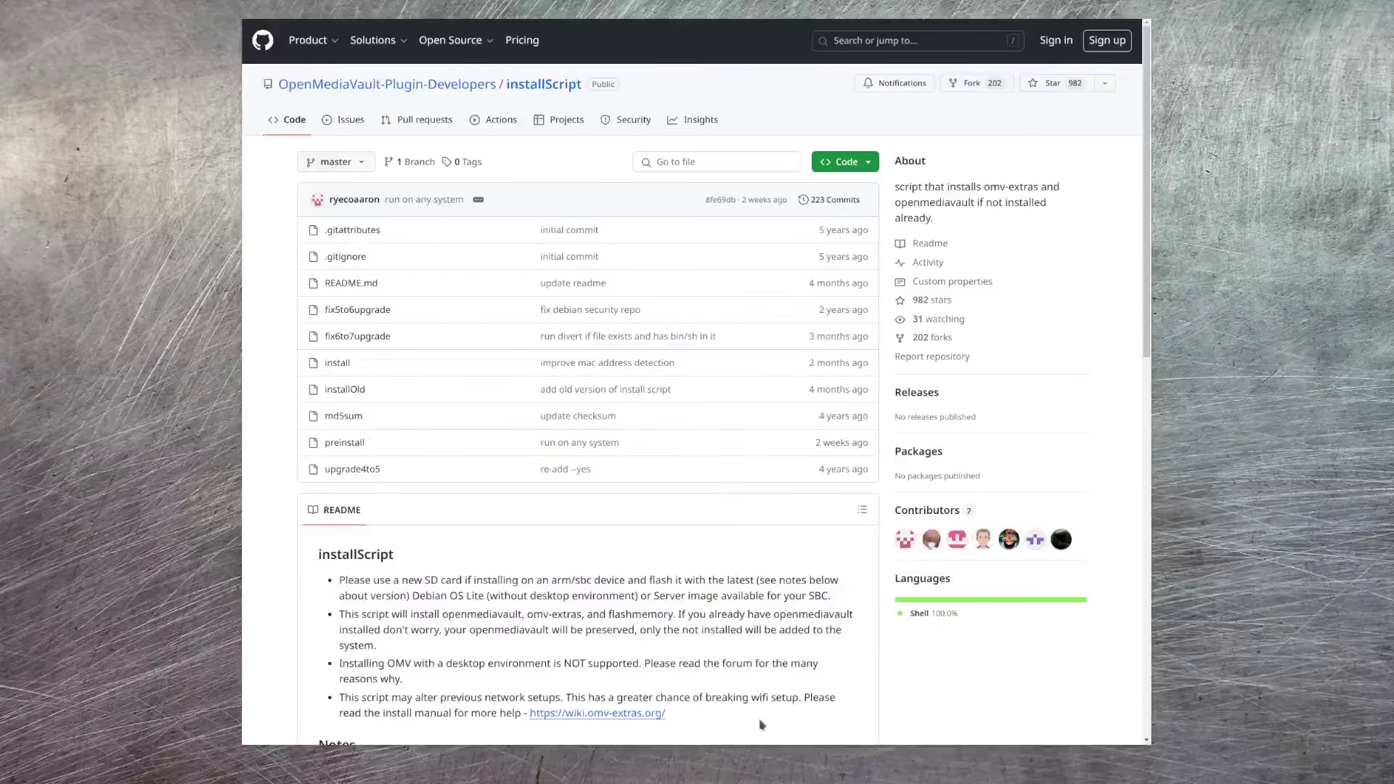
- Copy the README's wget install-script command from the 'To skip network setup' section
{"action": "scroll", "coordinate": [871, 664], "scroll_direction": "down", "scroll_amount": 1}
{"action": "scroll", "coordinate": [871, 664], "scroll_direction": "down", "scroll_amount": 10}
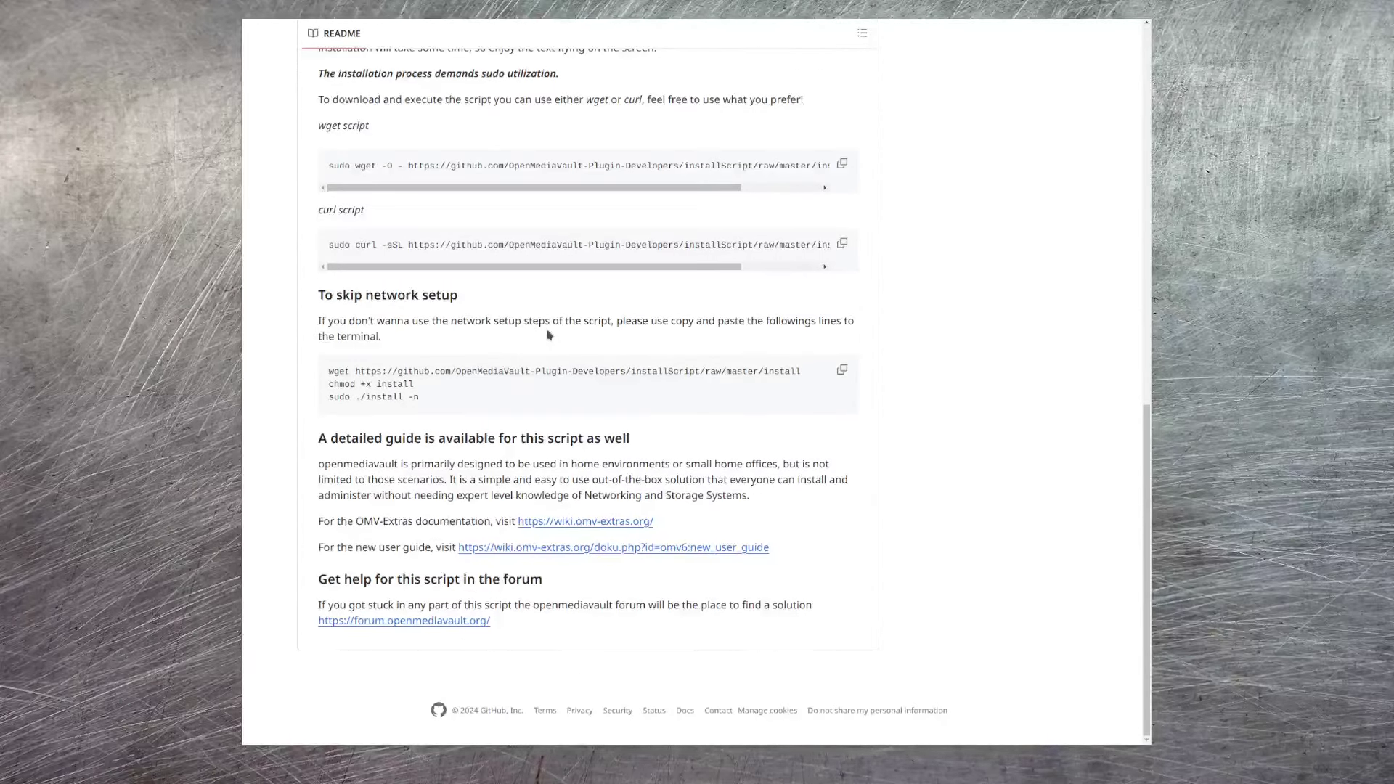
{"action": "left_click_drag", "start_coordinate": [329, 372], "coordinate": [811, 375]}
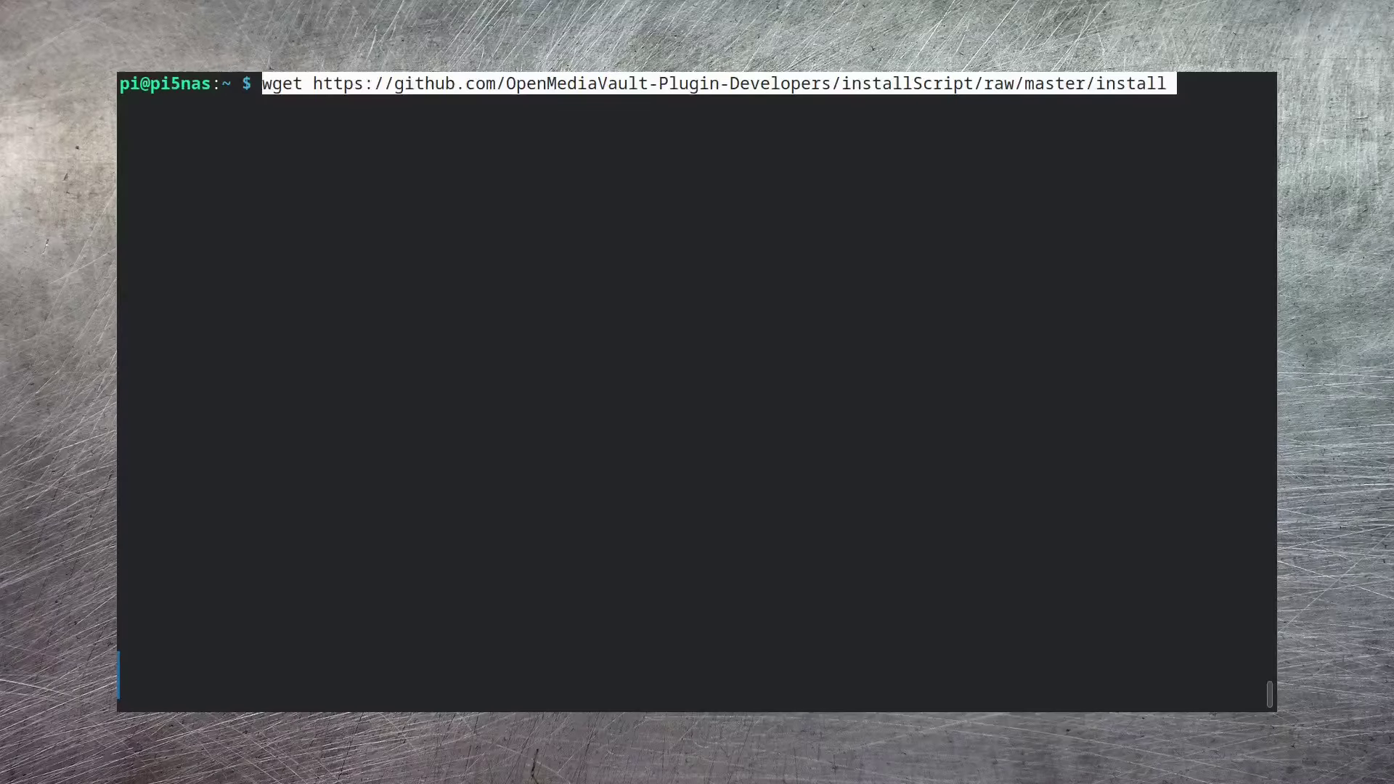
{"action": "key", "text": "Return"}
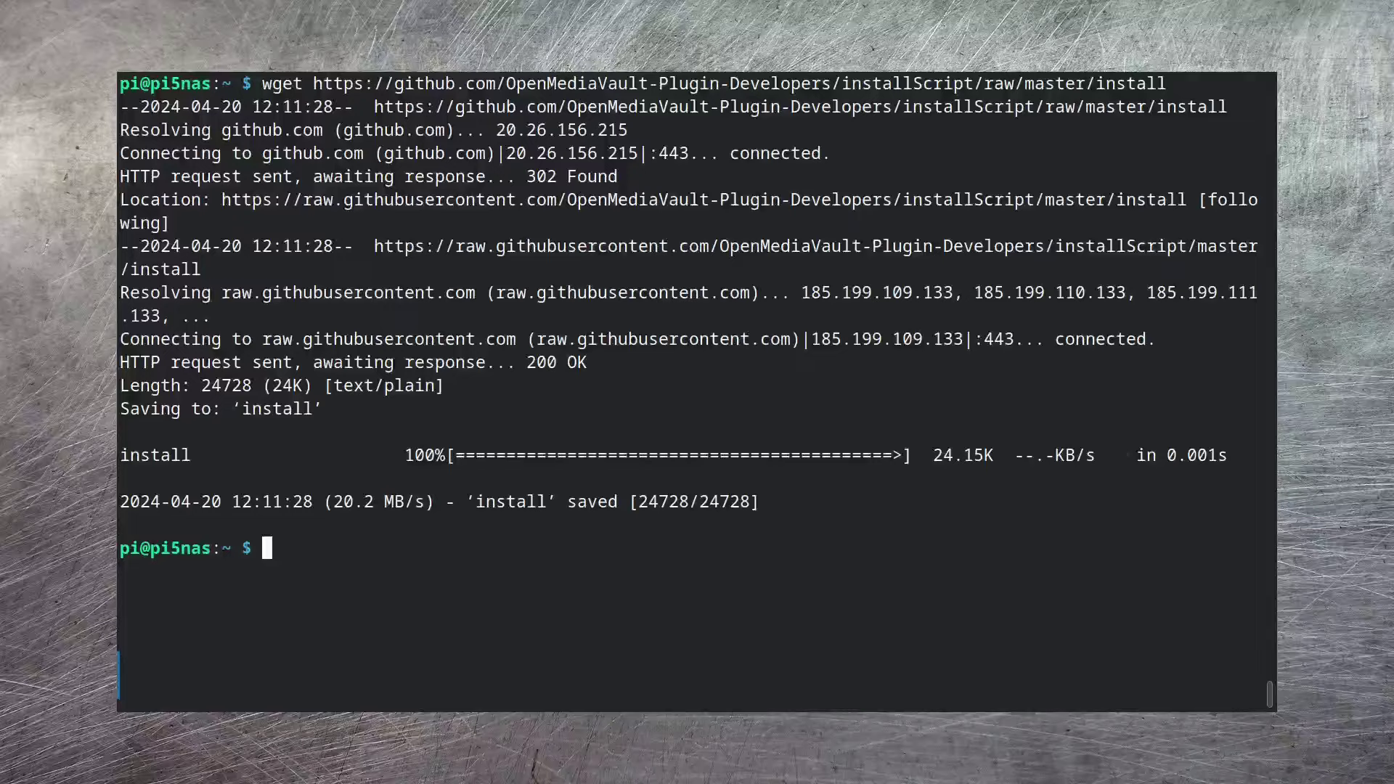
- In a root shell, make the install script executable and launch it in the background with nohup
{"action": "type", "text": "sudo bash"}
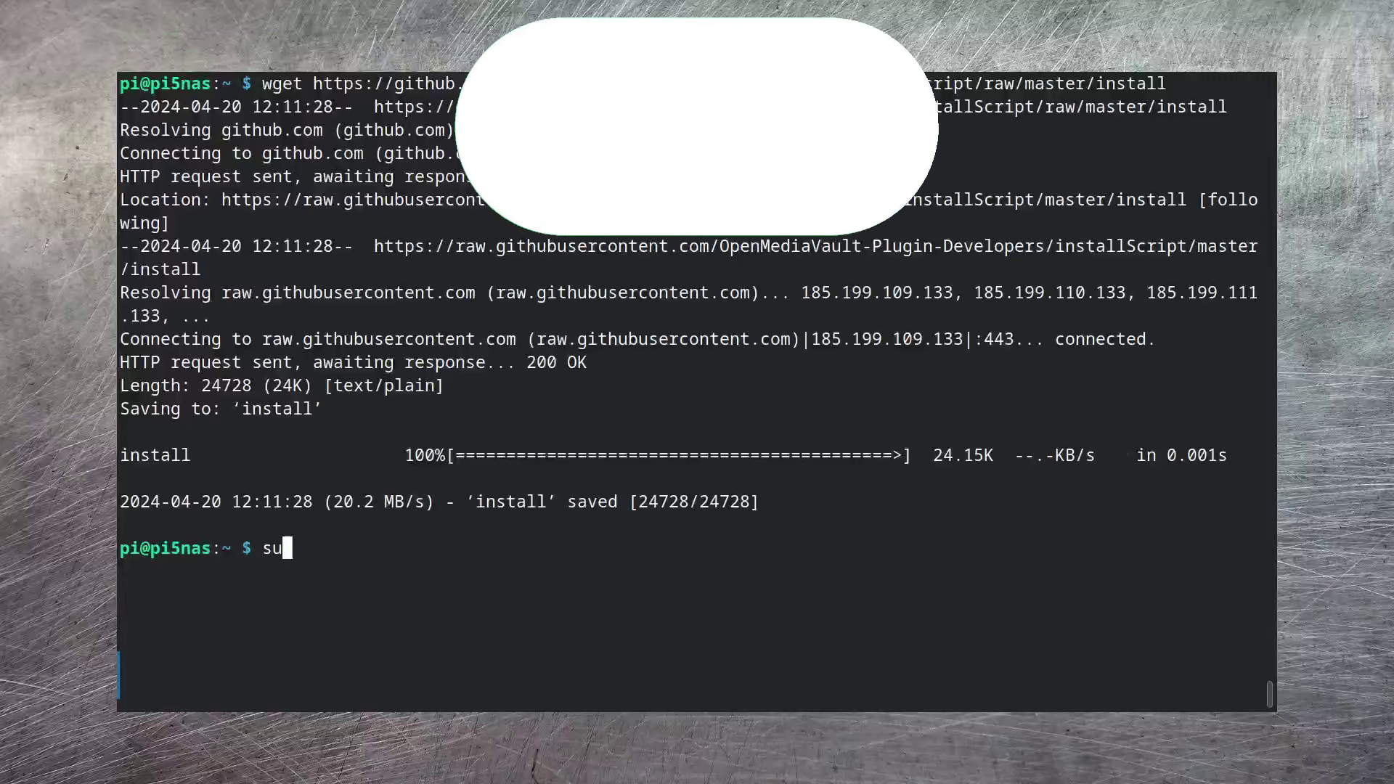
{"action": "key", "text": "Return"}
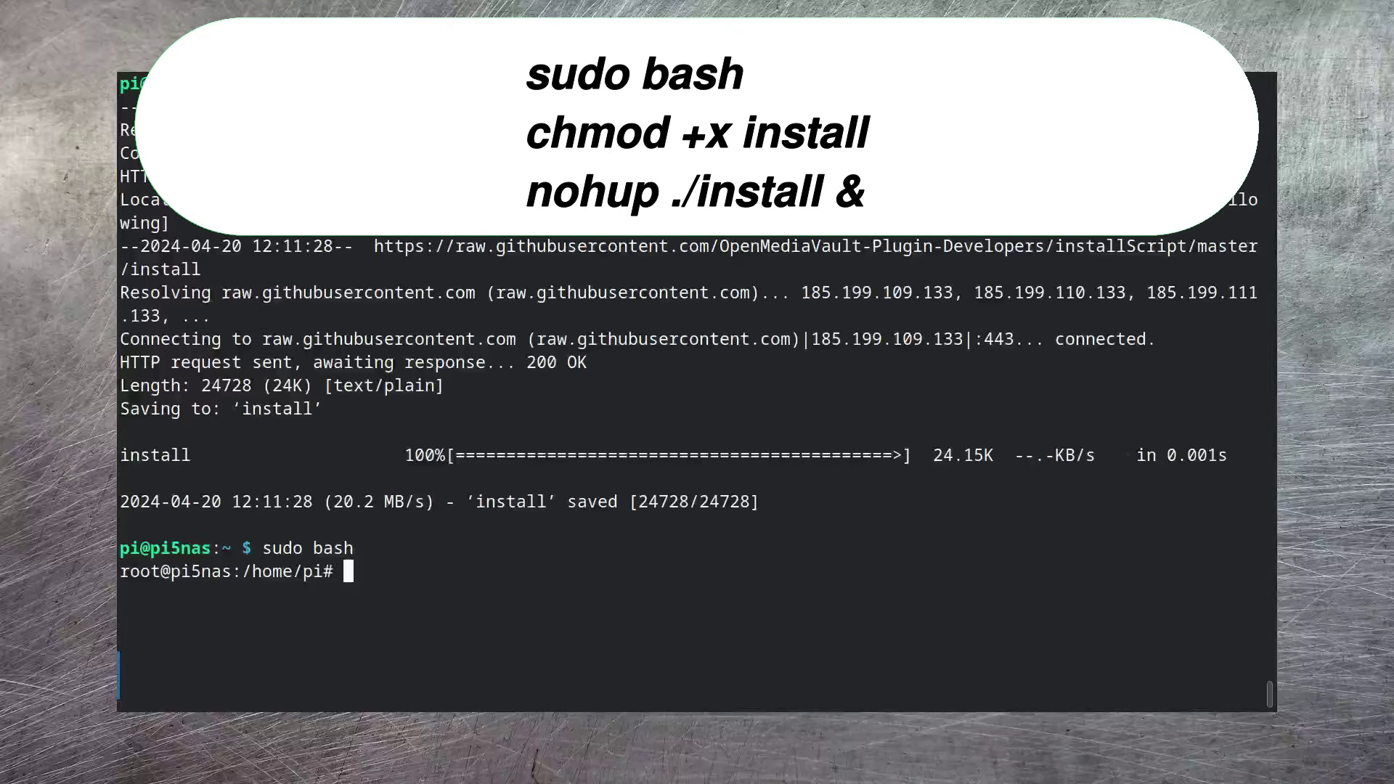
{"action": "type", "text": "chmod +x i"}
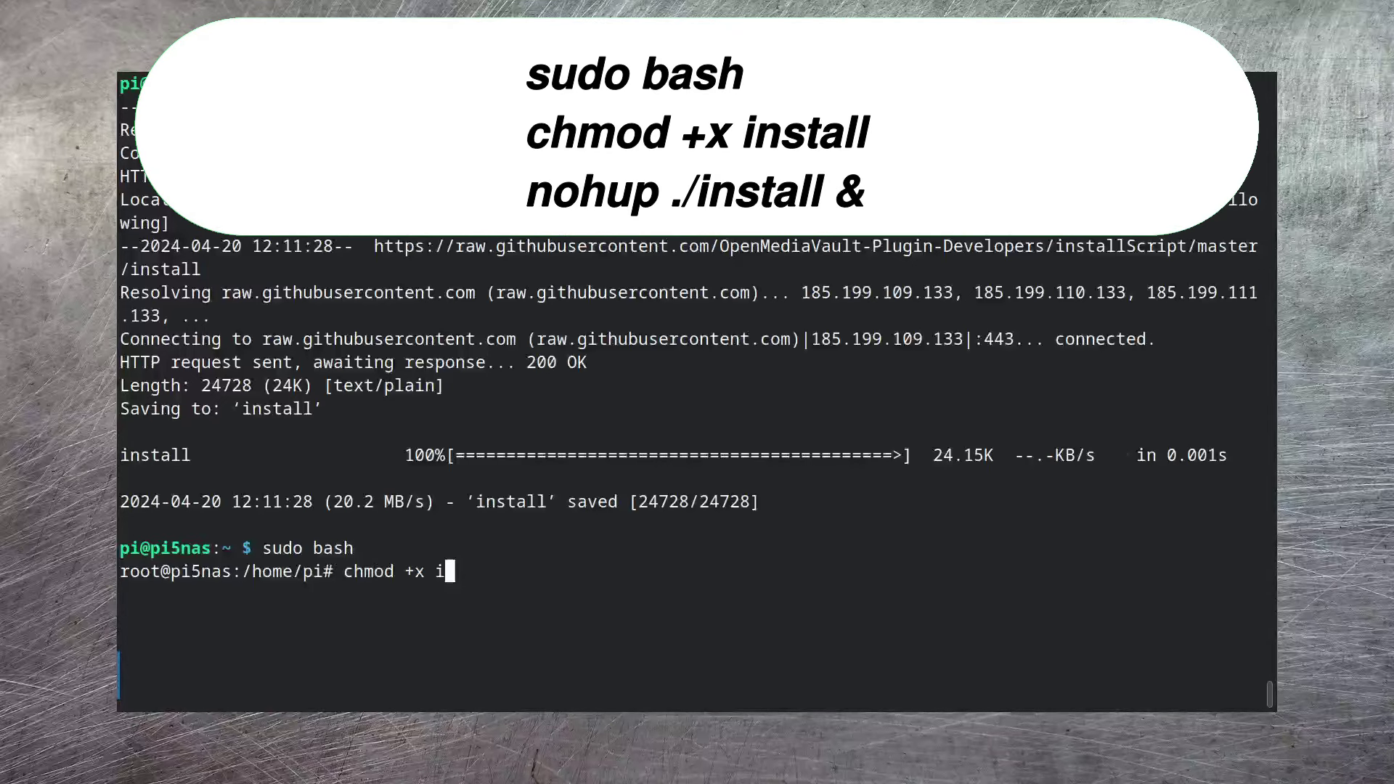
{"action": "key", "text": "Tab"}
{"action": "key", "text": "Return"}
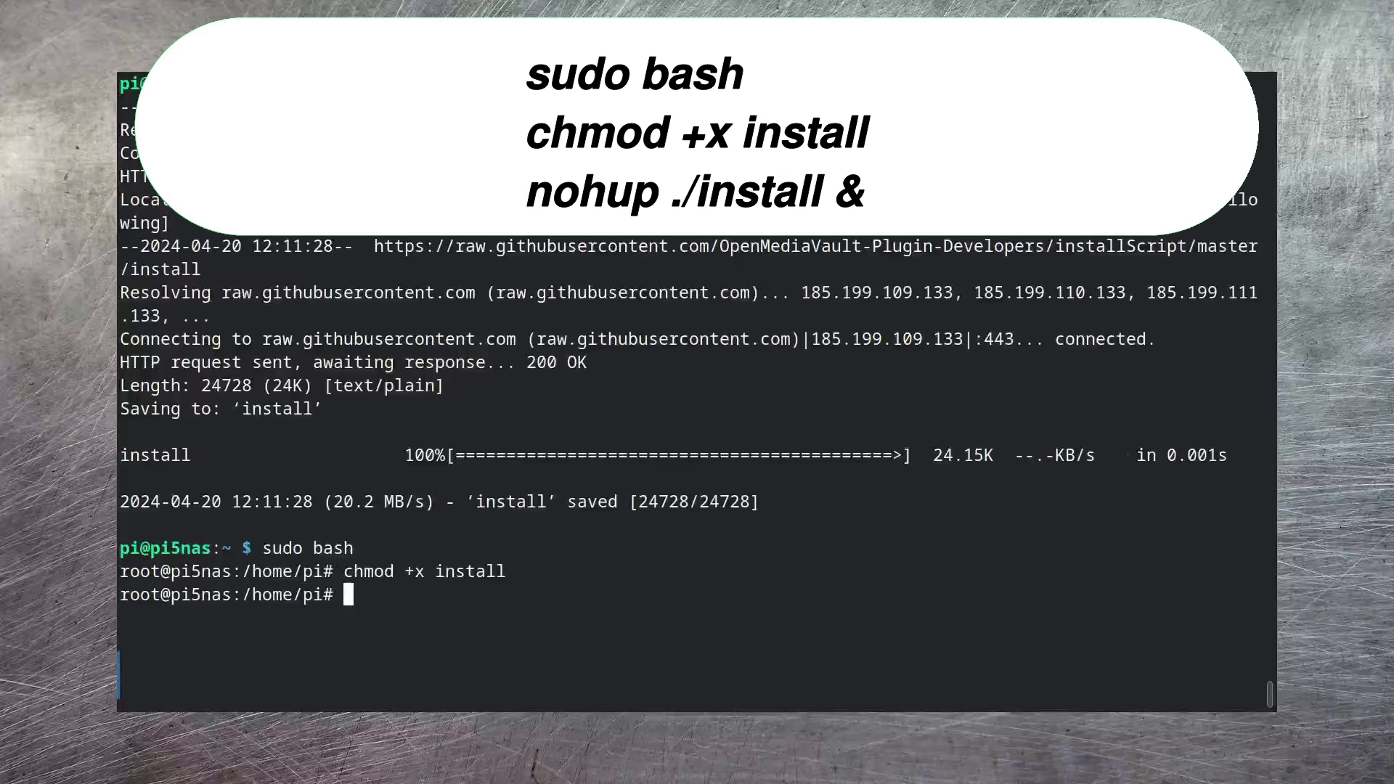
{"action": "type", "text": "nohup ./i"}
{"action": "key", "text": "Tab"}
{"action": "type", "text": "&"}
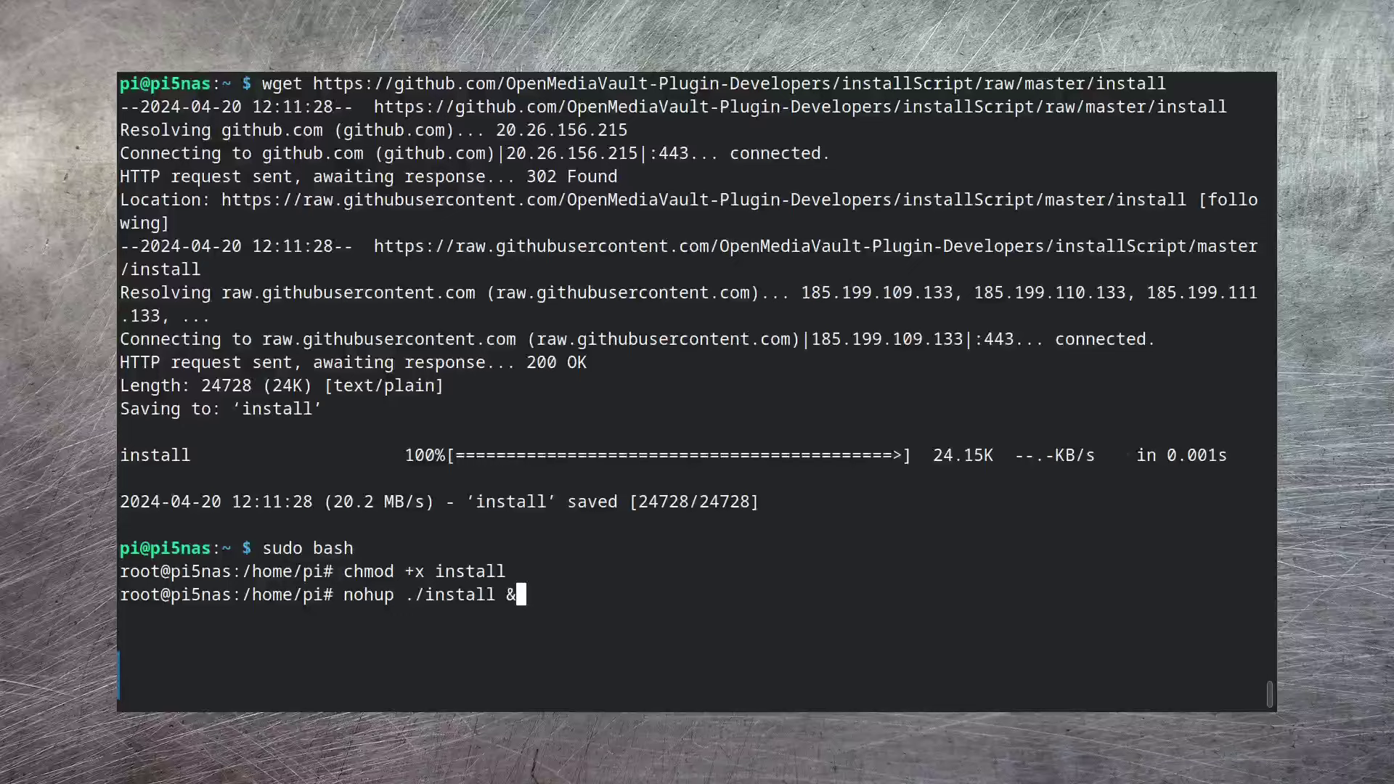
{"action": "key", "text": "Return"}
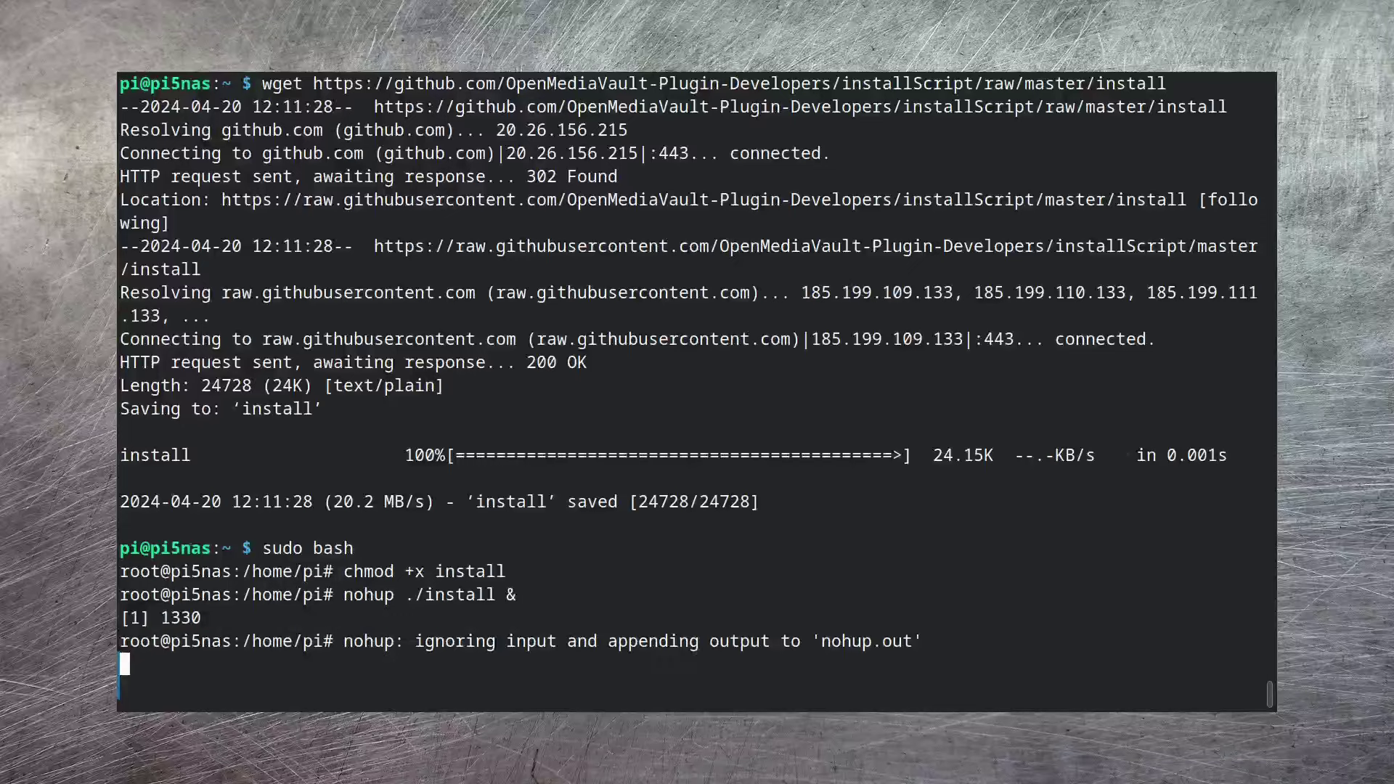
- List the home folder and follow omv_install.log live
{"action": "key", "text": "Return"}
{"action": "type", "text": "ls"}
{"action": "key", "text": "Return"}
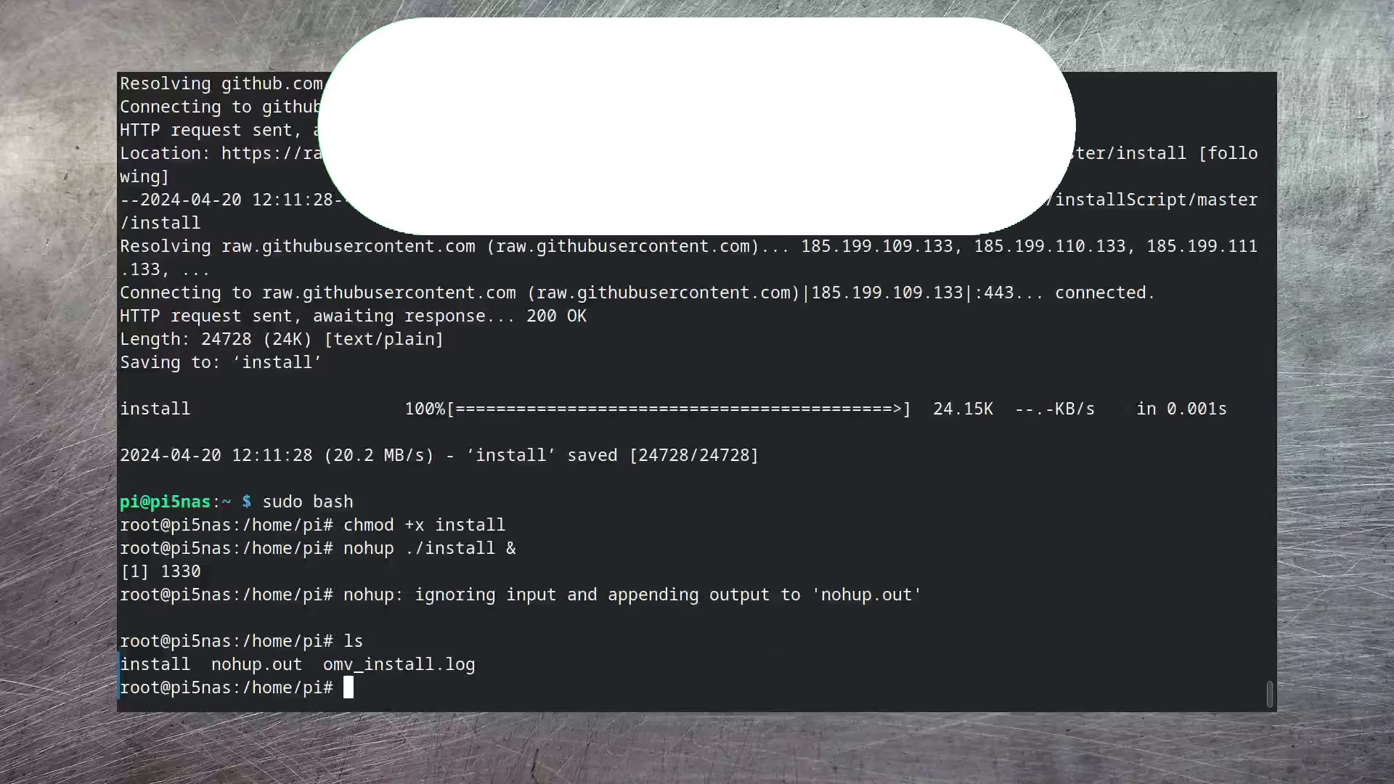
{"action": "type", "text": "tail -f omv_instal"}
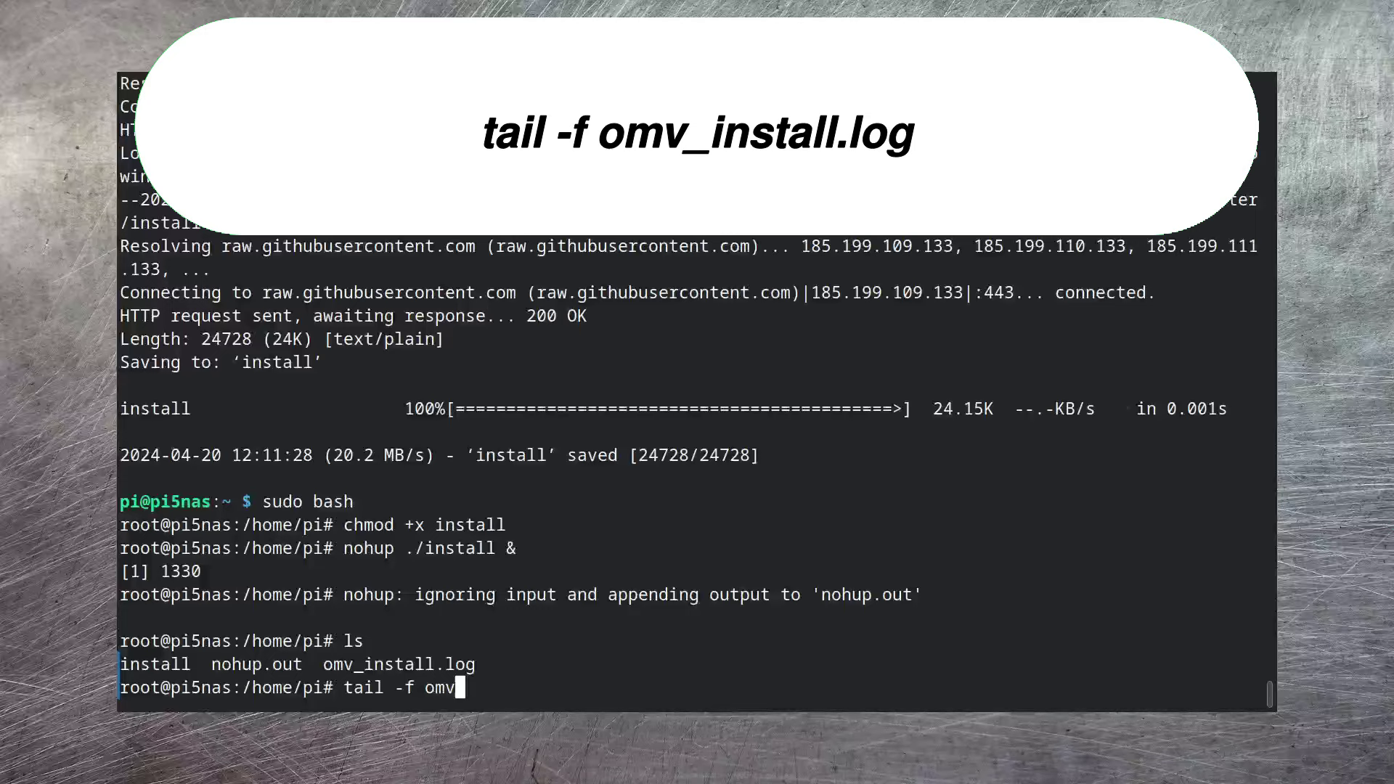
{"action": "type", "text": "l.log"}
{"action": "key", "text": "Return"}
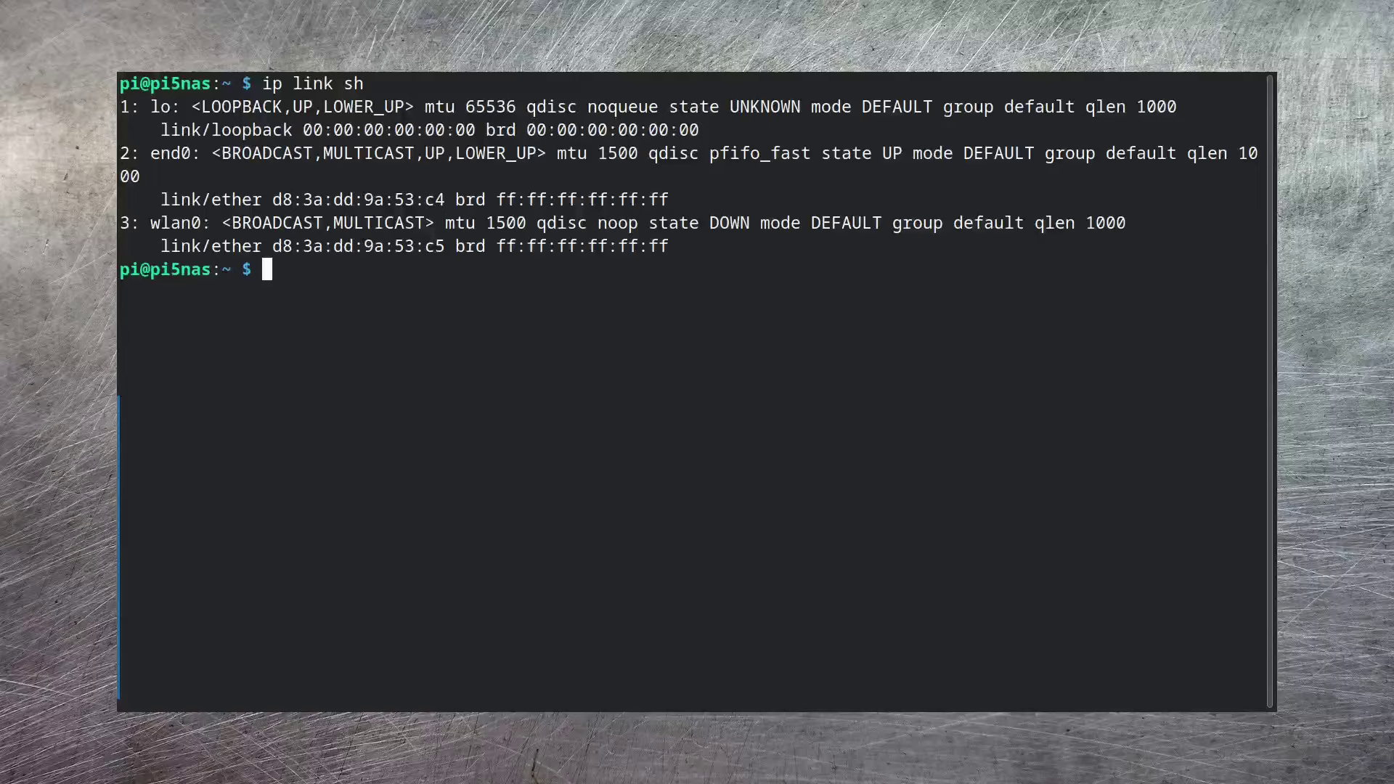
- Tail omv_install.log again to confirm the install reached its done summary
{"action": "type", "text": "tail -f omv_install.log"}
{"action": "key", "text": "Return"}
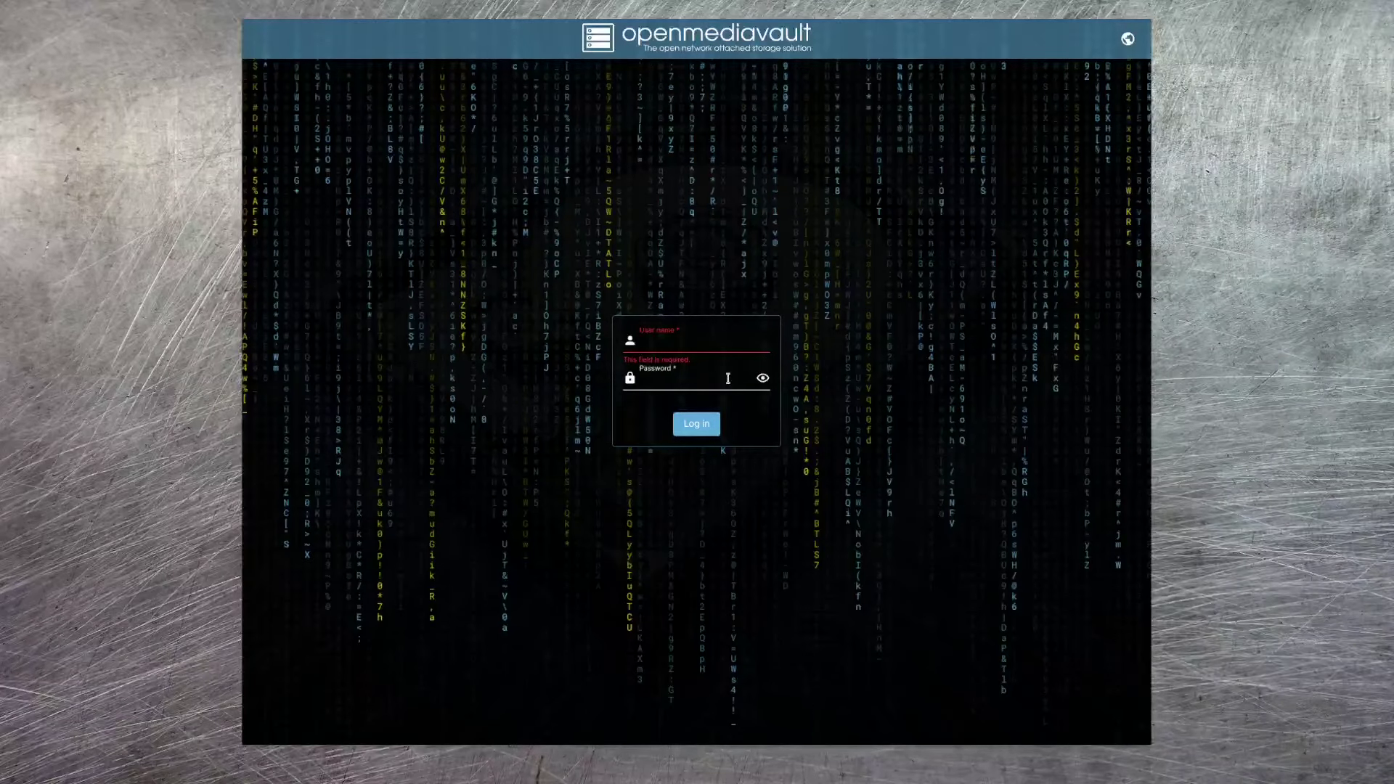
- Log in to the openmediavault web interface as admin with the account password
{"action": "left_click", "coordinate": [668, 345]}
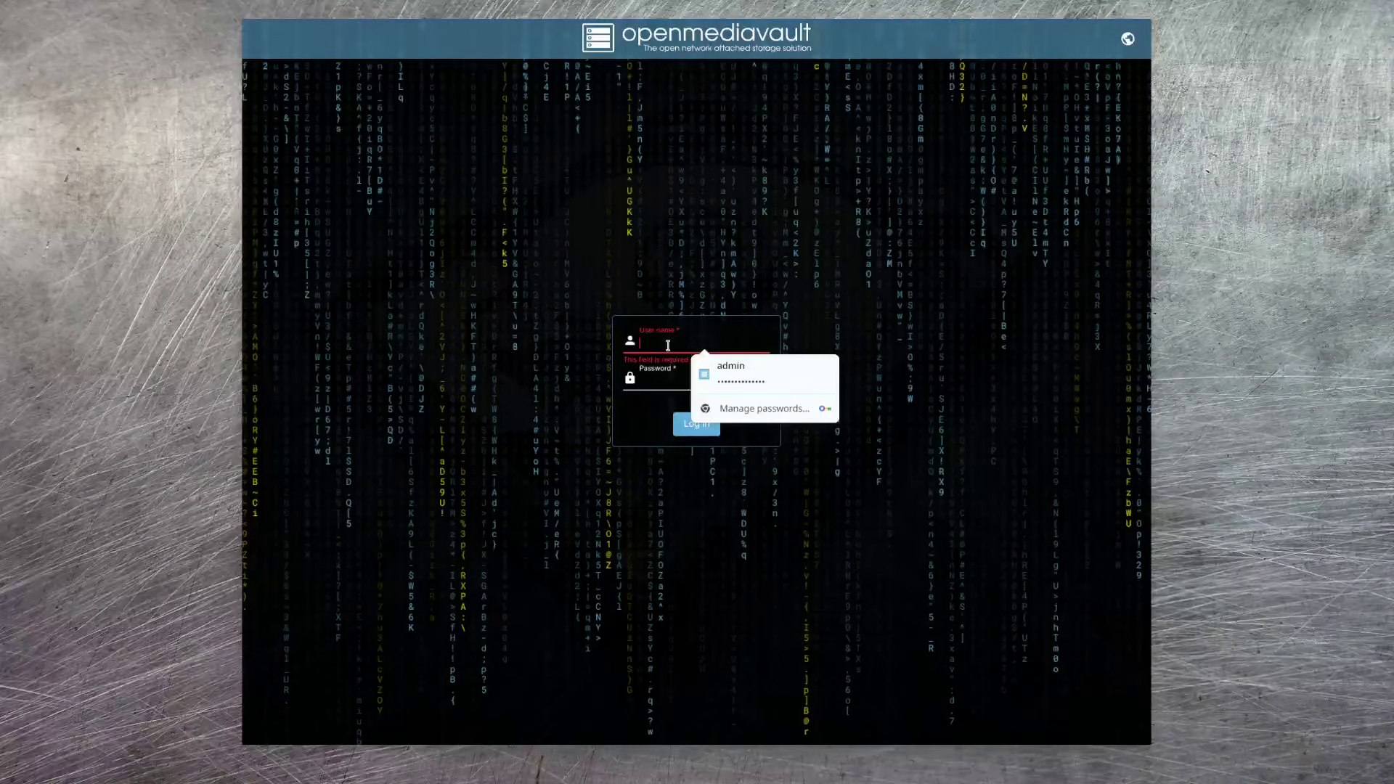
{"action": "type", "text": "admin"}
{"action": "key", "text": "Tab"}
{"action": "type", "text": "openmediavault"}
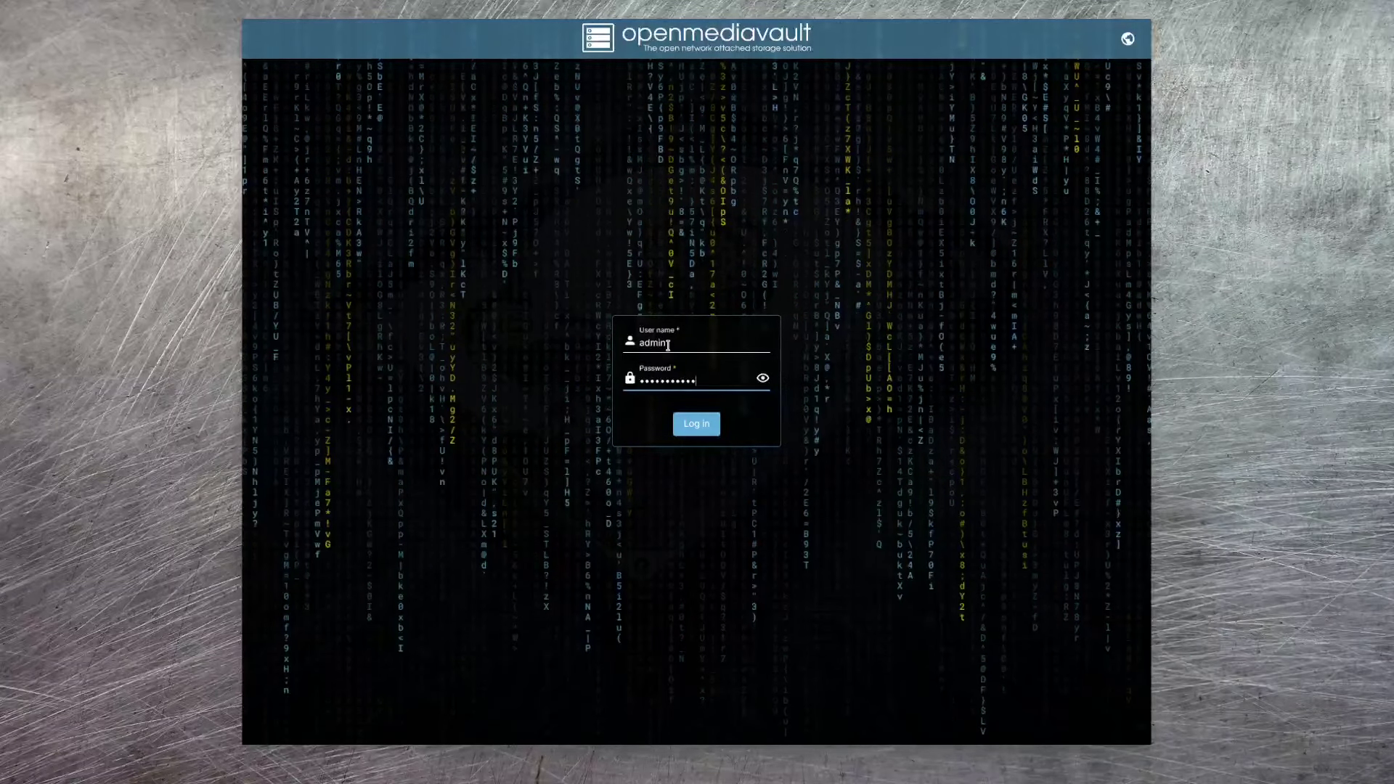
{"action": "key", "text": "Return"}
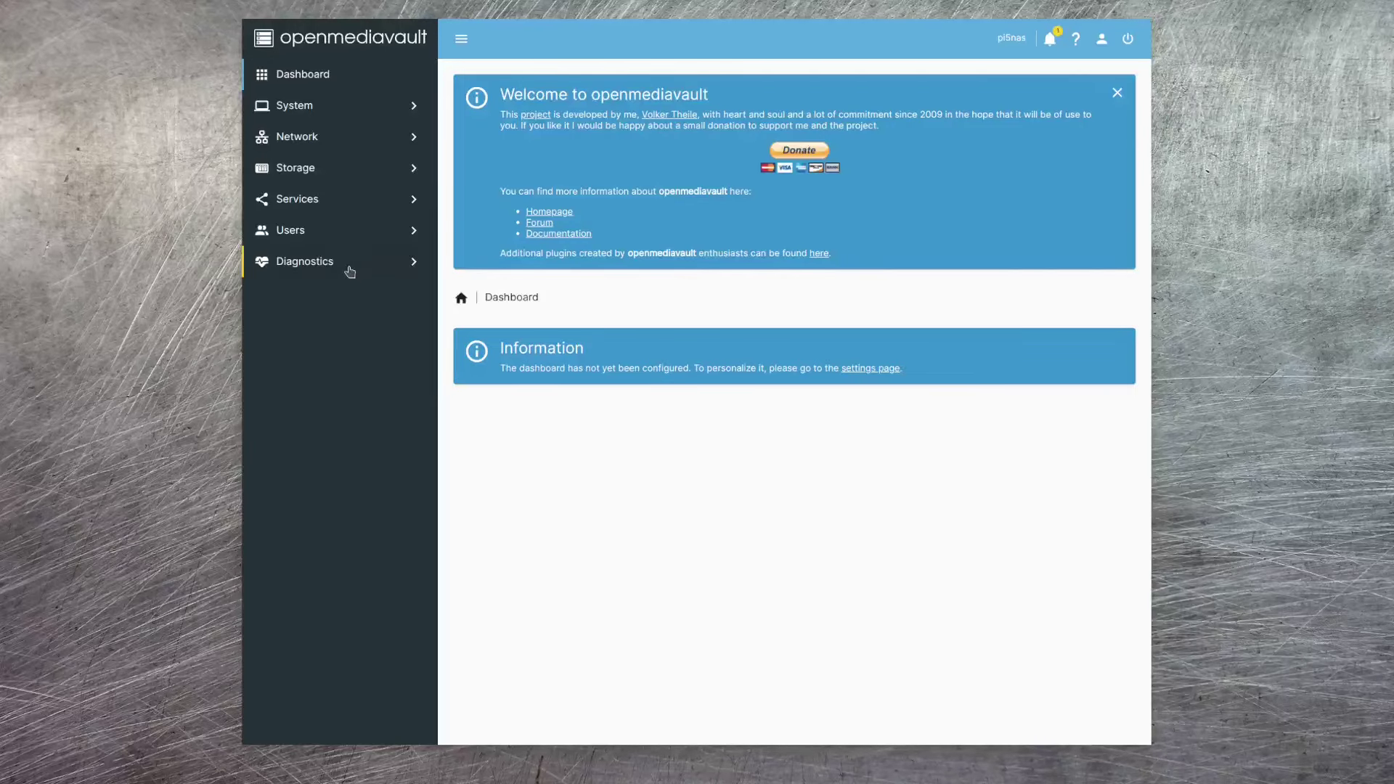
- Tour the sidebar sections, check the disks under Storage > Disks, and open System > Plugins
{"action": "left_click", "coordinate": [406, 110]}
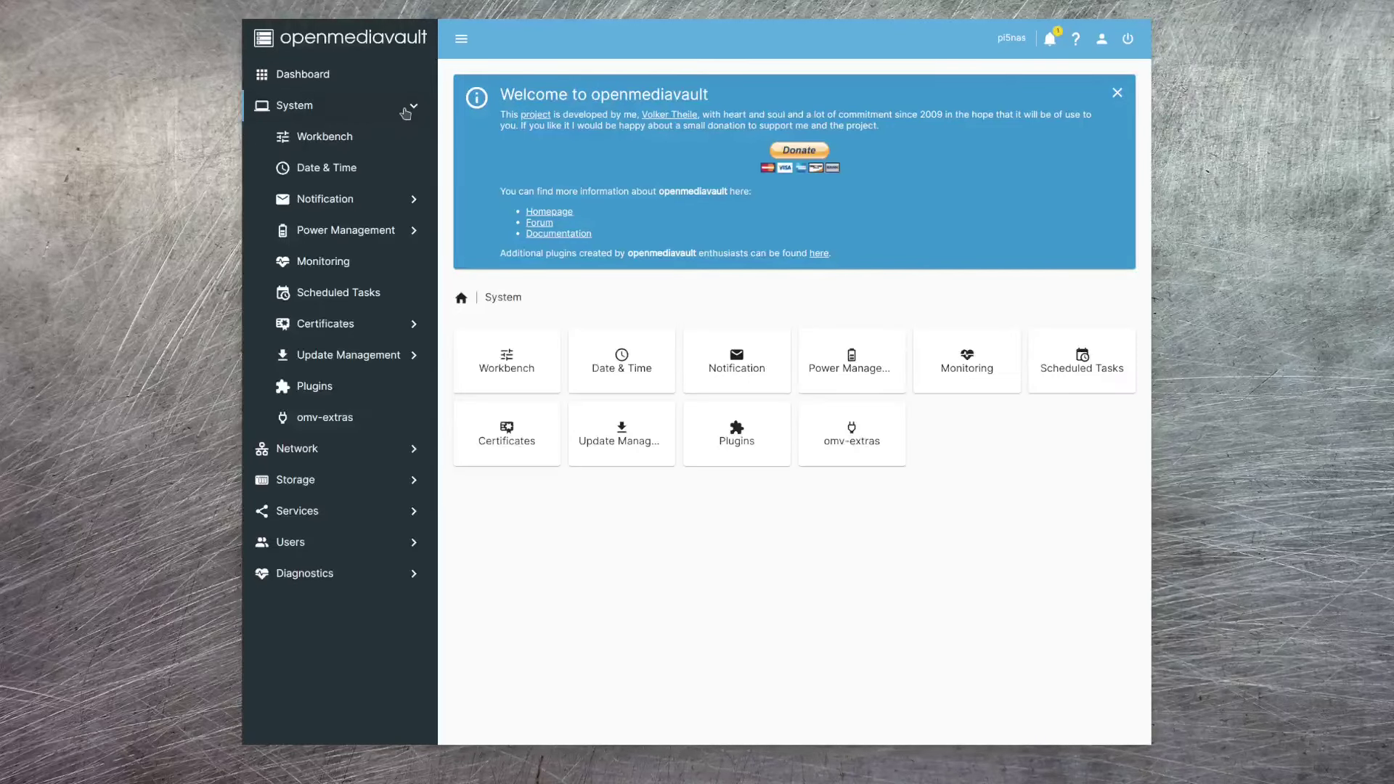
{"action": "left_click", "coordinate": [407, 449]}
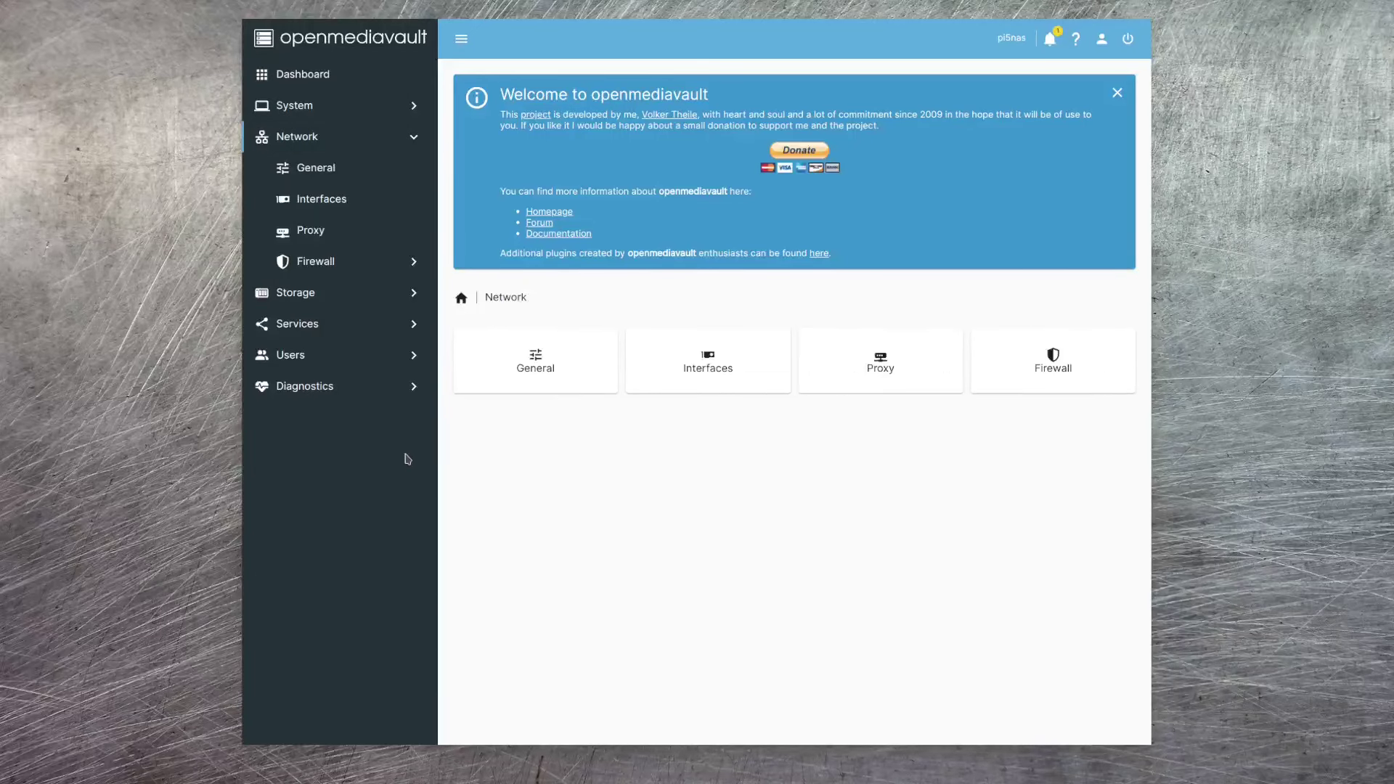
{"action": "left_click", "coordinate": [407, 293]}
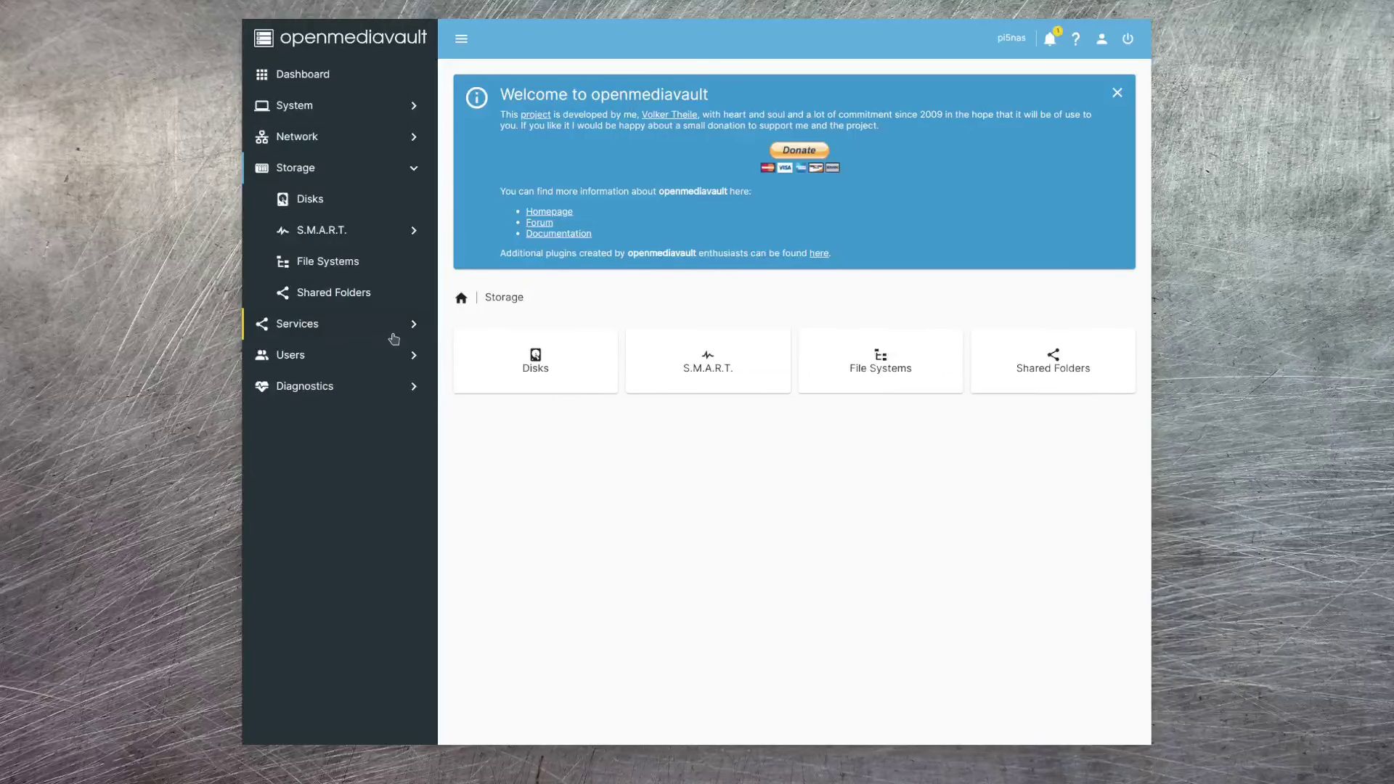
{"action": "left_click", "coordinate": [411, 324]}
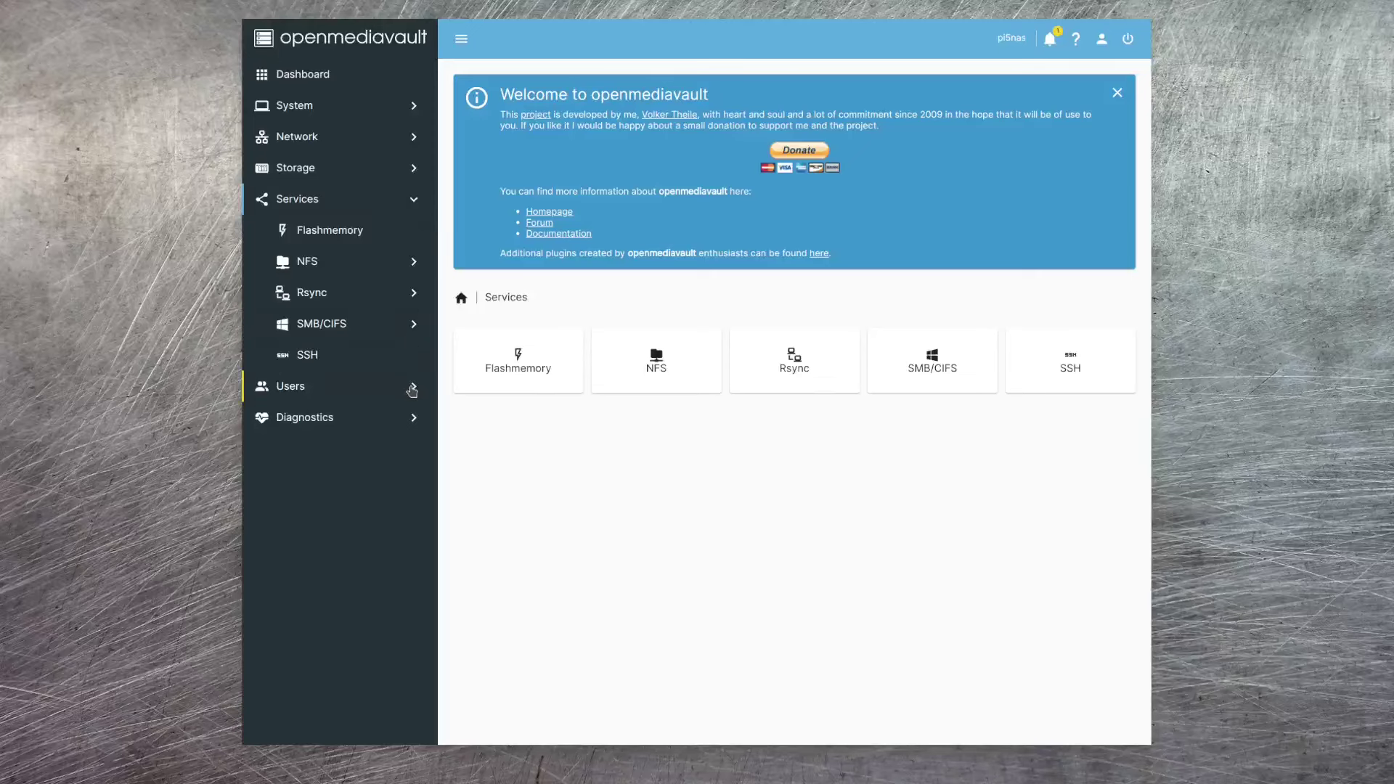
{"action": "left_click", "coordinate": [412, 389]}
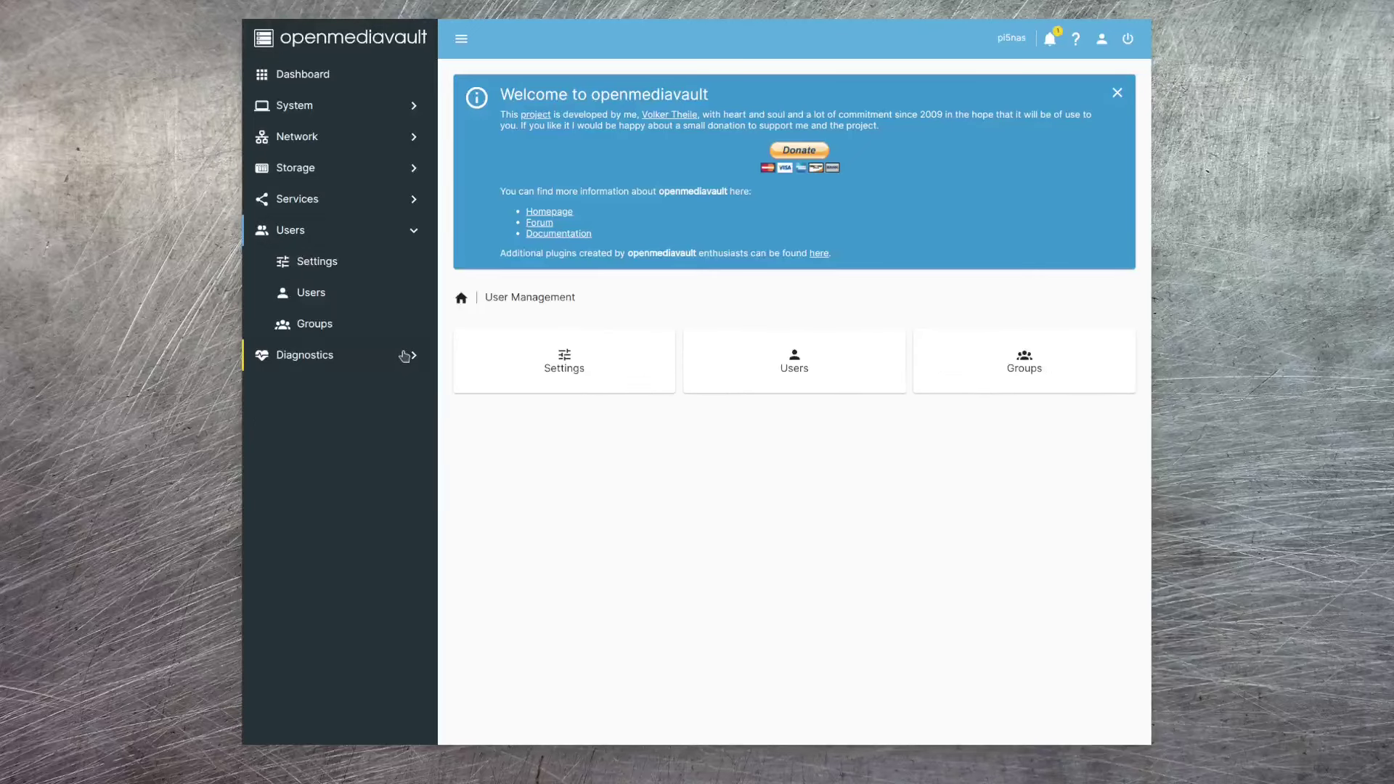
{"action": "left_click", "coordinate": [405, 356]}
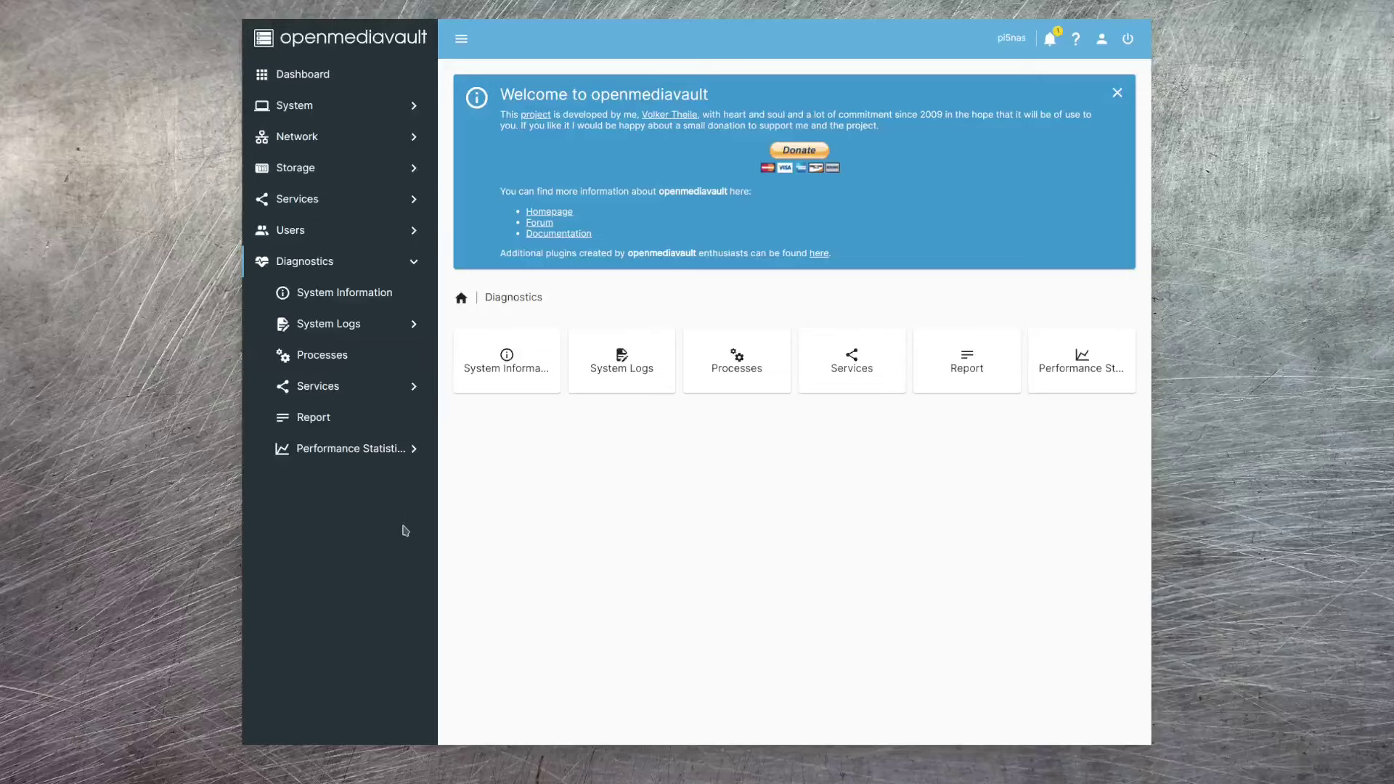
{"action": "left_click", "coordinate": [407, 169]}
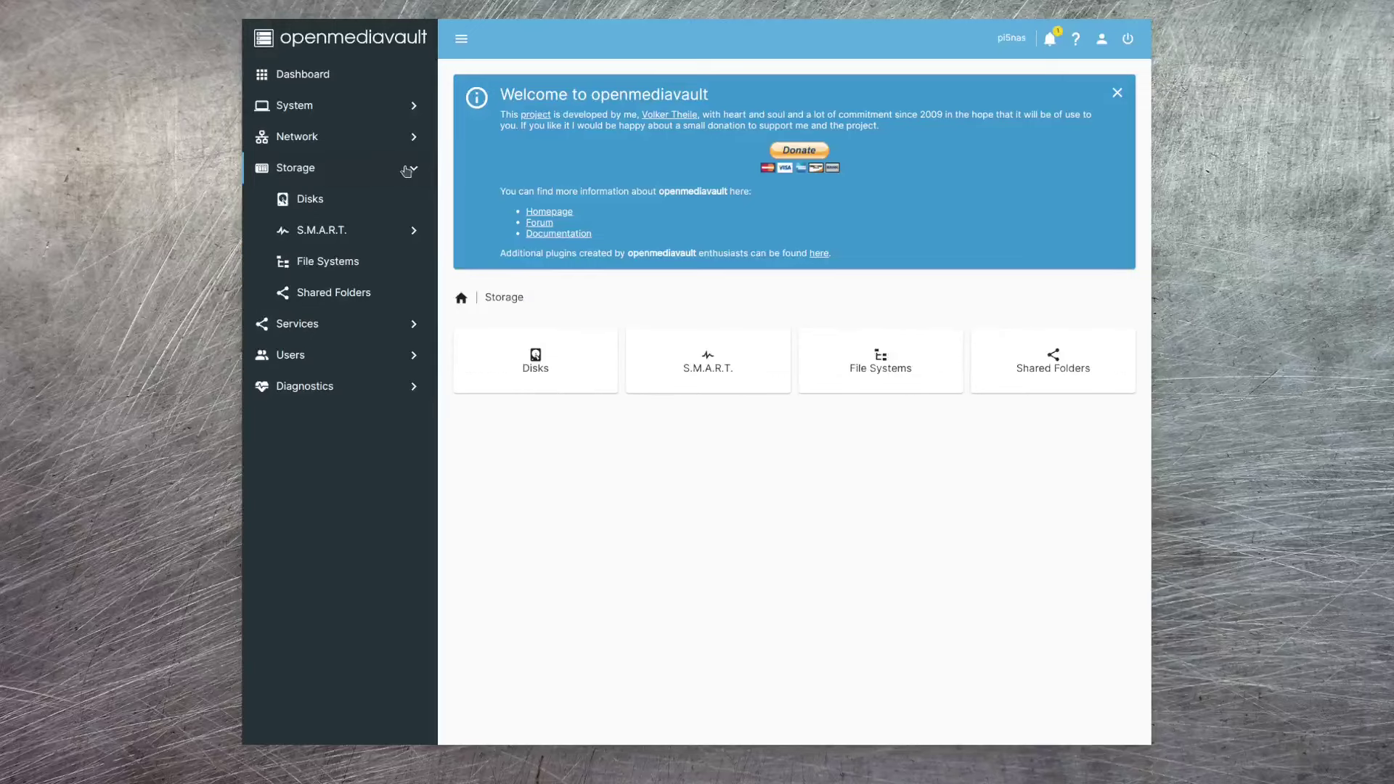
{"action": "left_click", "coordinate": [315, 206]}
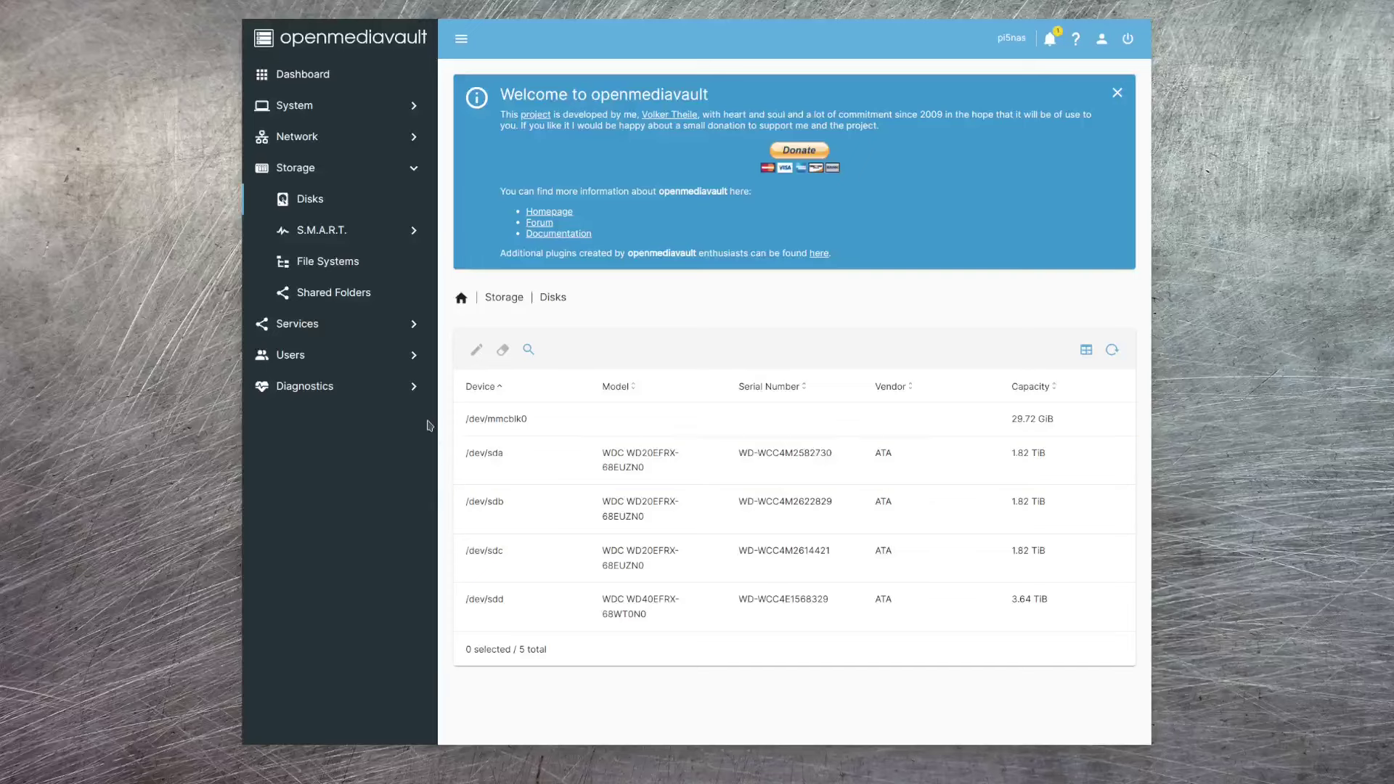
{"action": "left_click", "coordinate": [412, 107]}
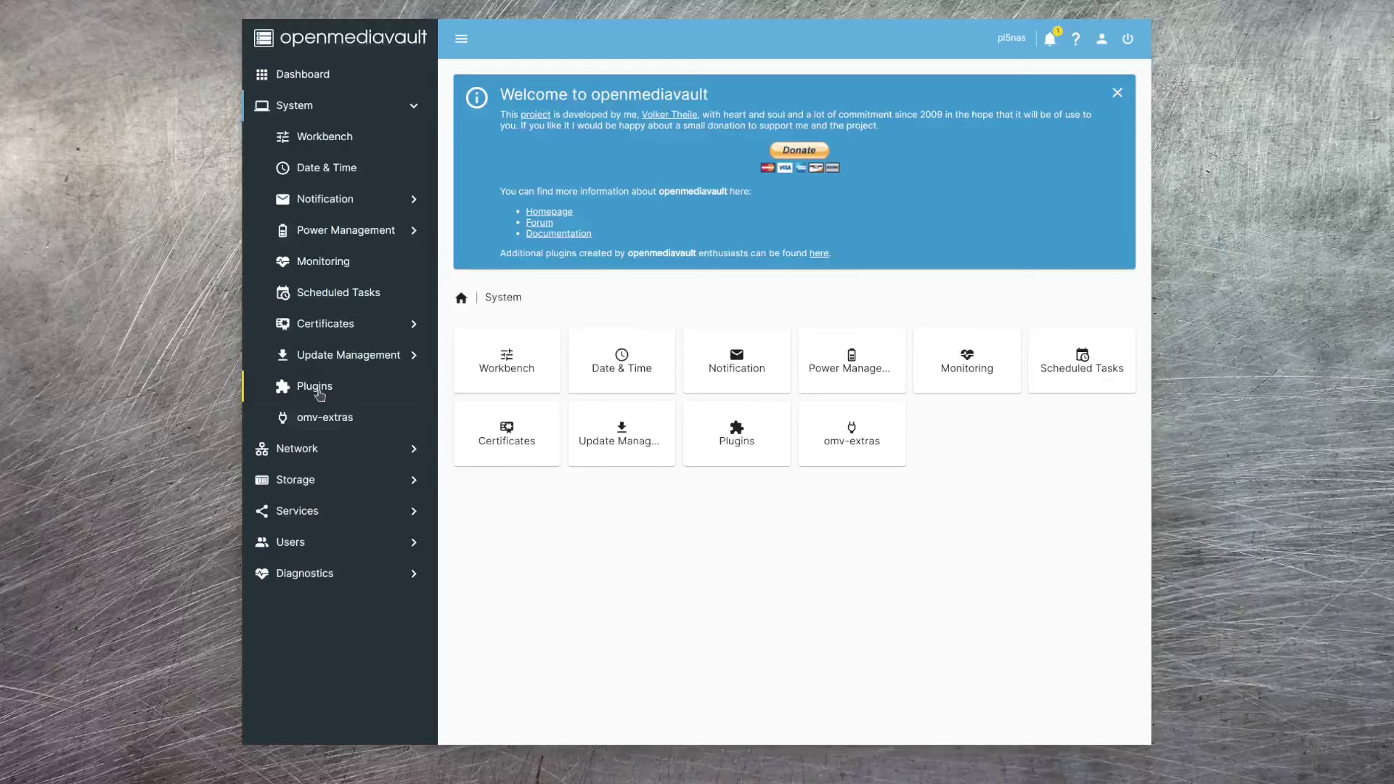
{"action": "left_click", "coordinate": [319, 395]}
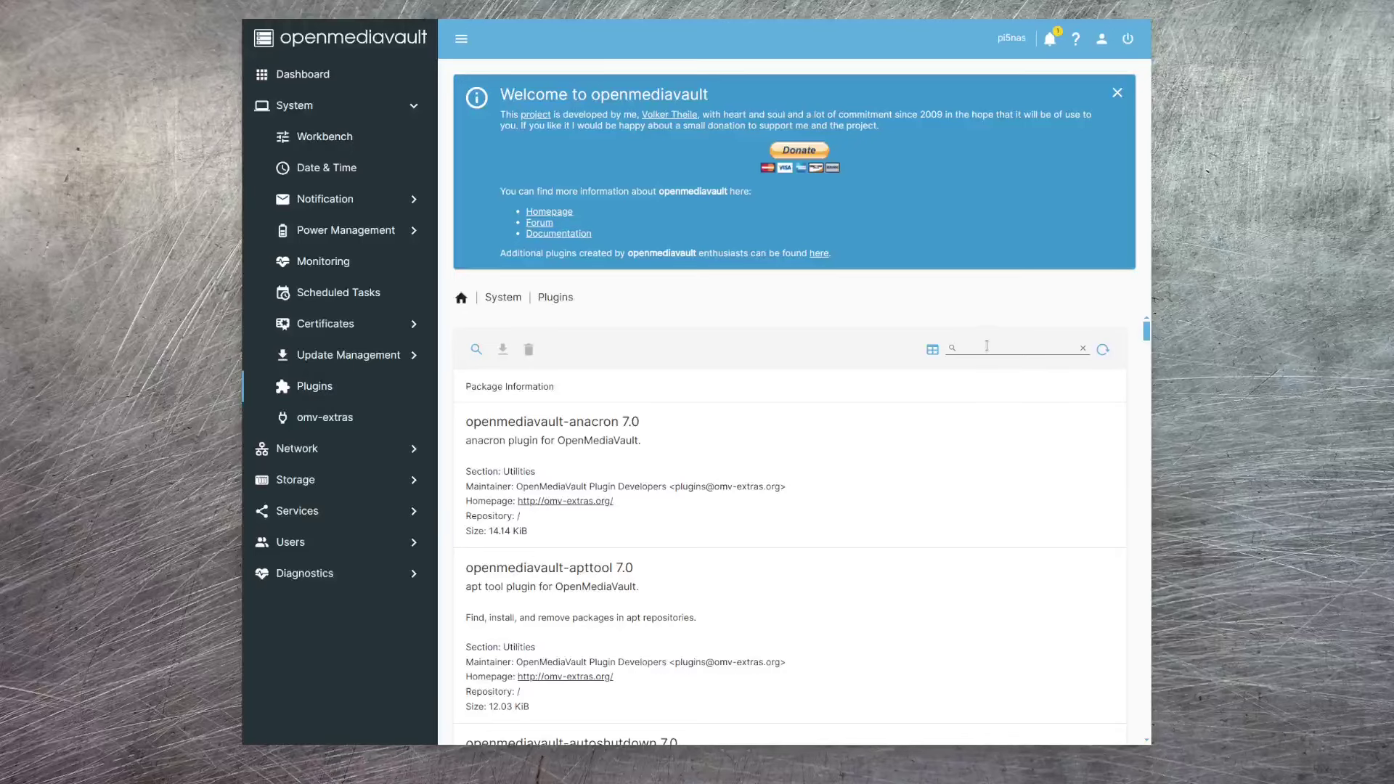
- Search plugins for lvm2 and install openmediavault-lvm2, confirming the installation warning
{"action": "left_click", "coordinate": [986, 346]}
{"action": "type", "text": "lvm2"}
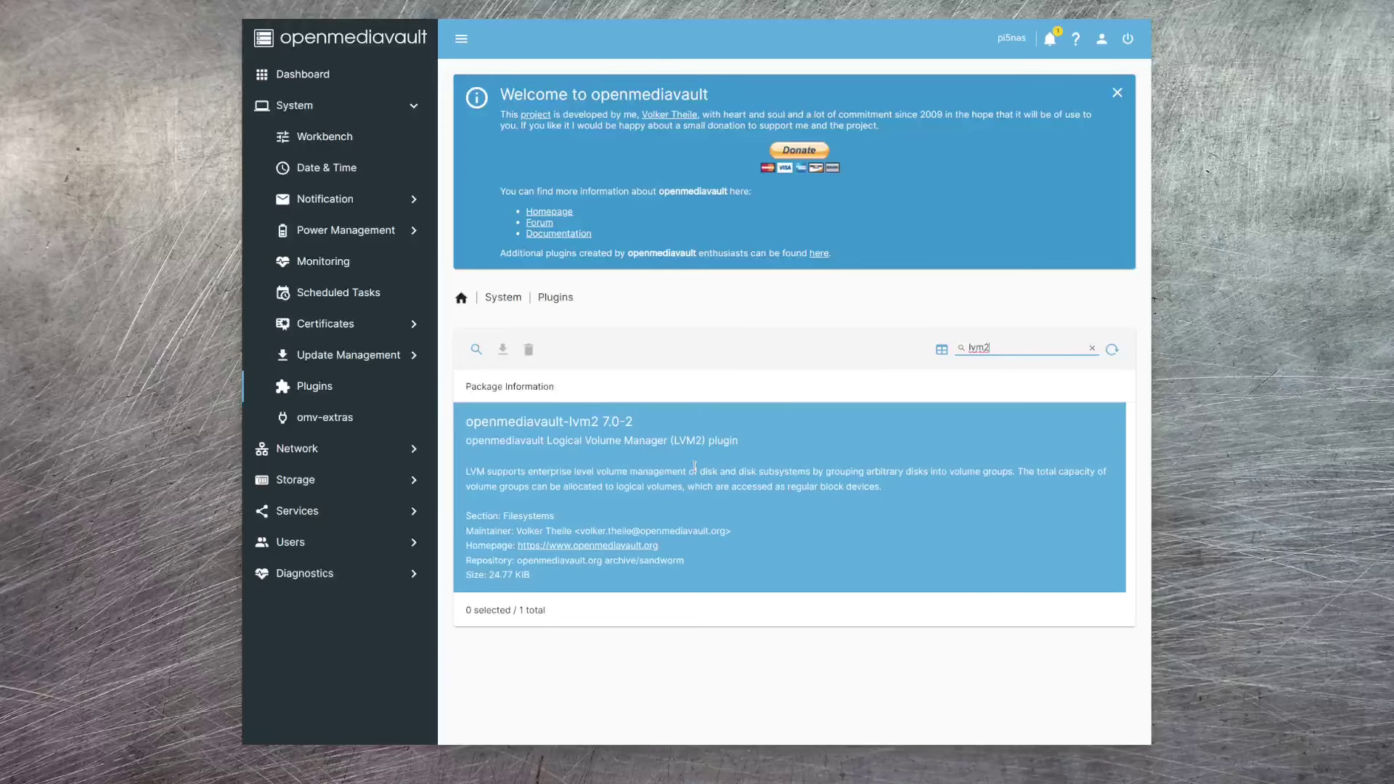
{"action": "left_click", "coordinate": [663, 490]}
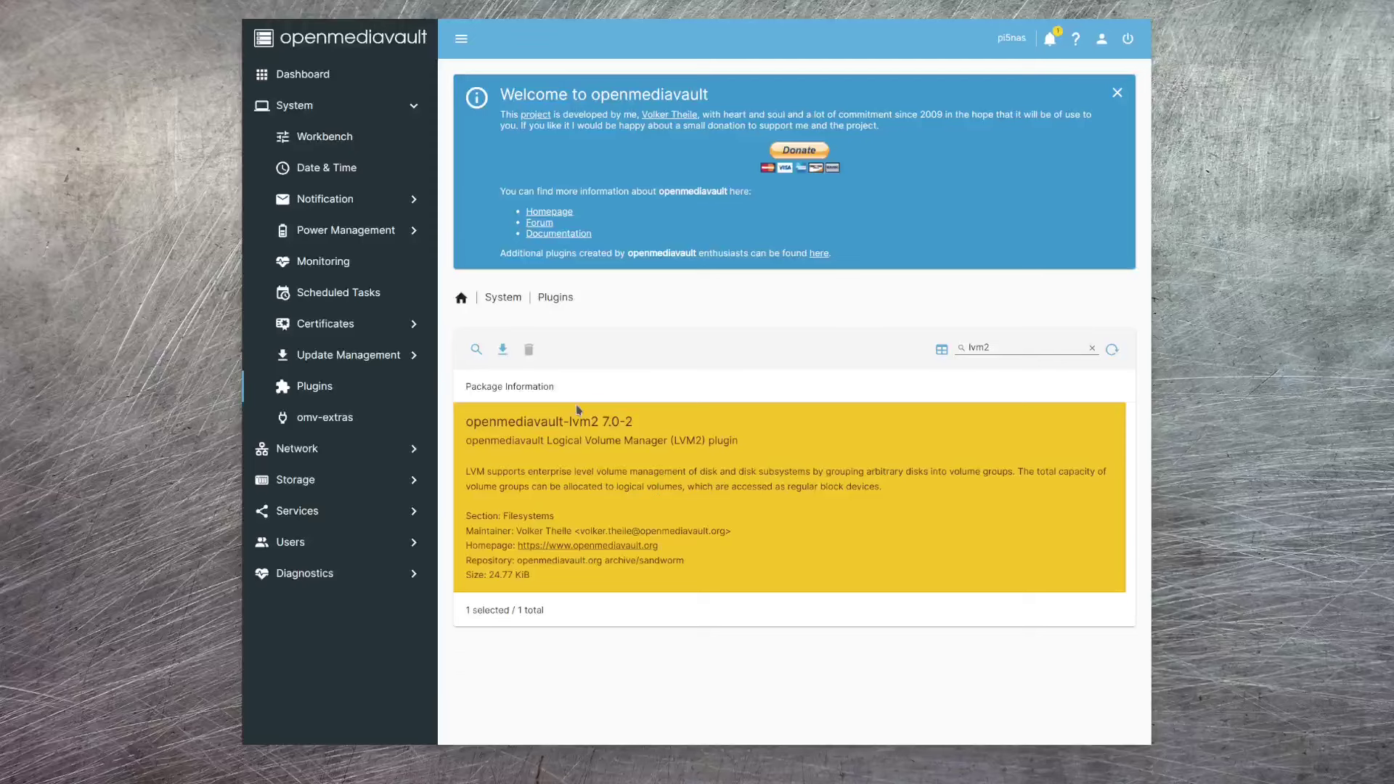
{"action": "left_click", "coordinate": [503, 350]}
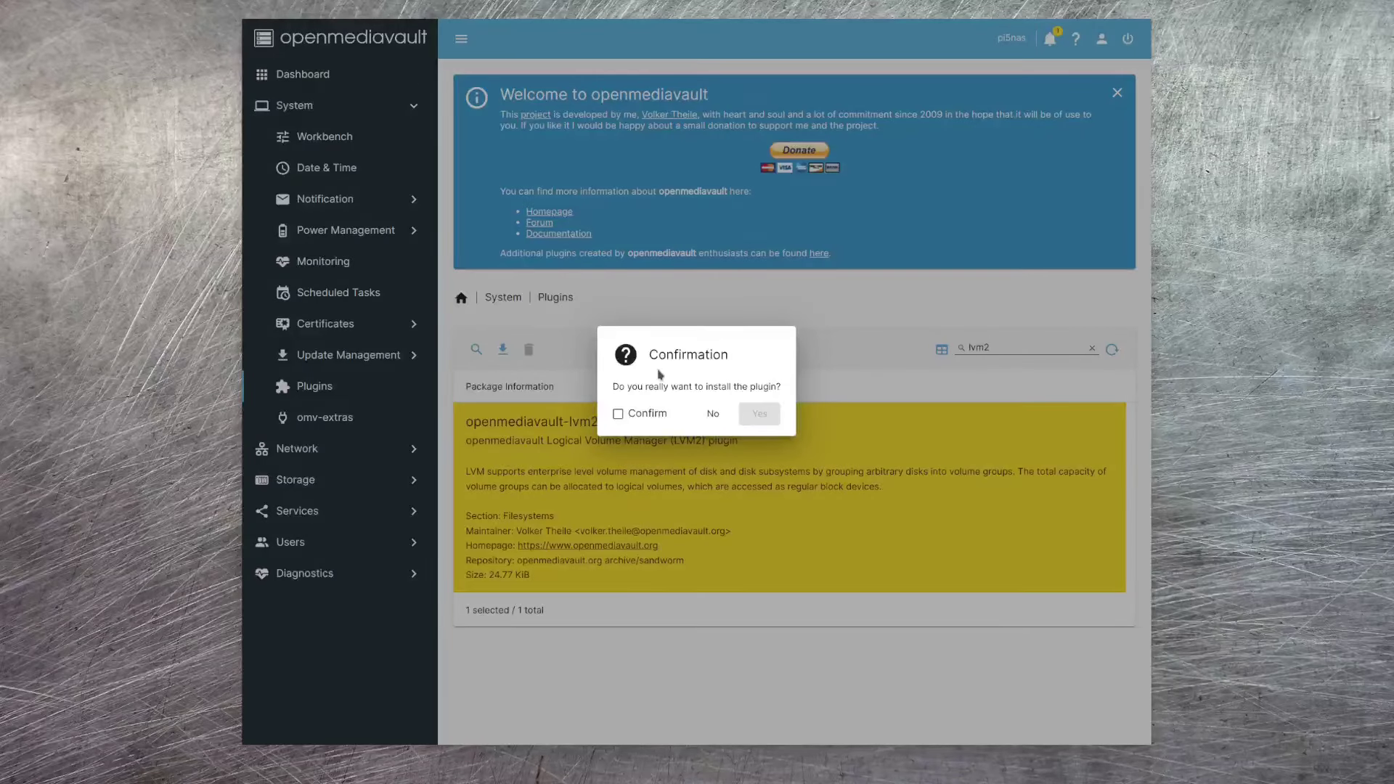
{"action": "left_click", "coordinate": [618, 414]}
{"action": "left_click", "coordinate": [759, 414]}
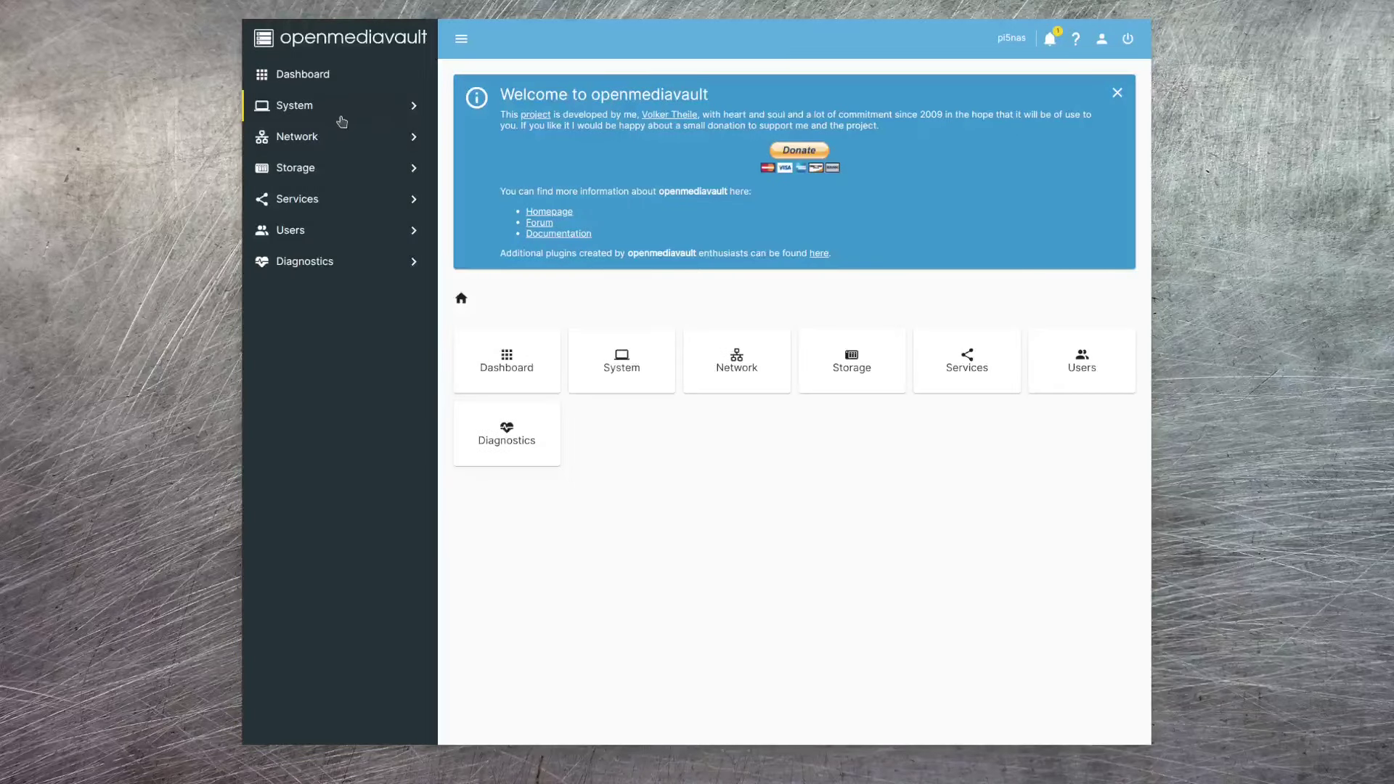
- Under Storage > LVM, view Physical Volumes, Volume Groups and Logical Volumes, returning to Physical Volumes
{"action": "left_click", "coordinate": [359, 175]}
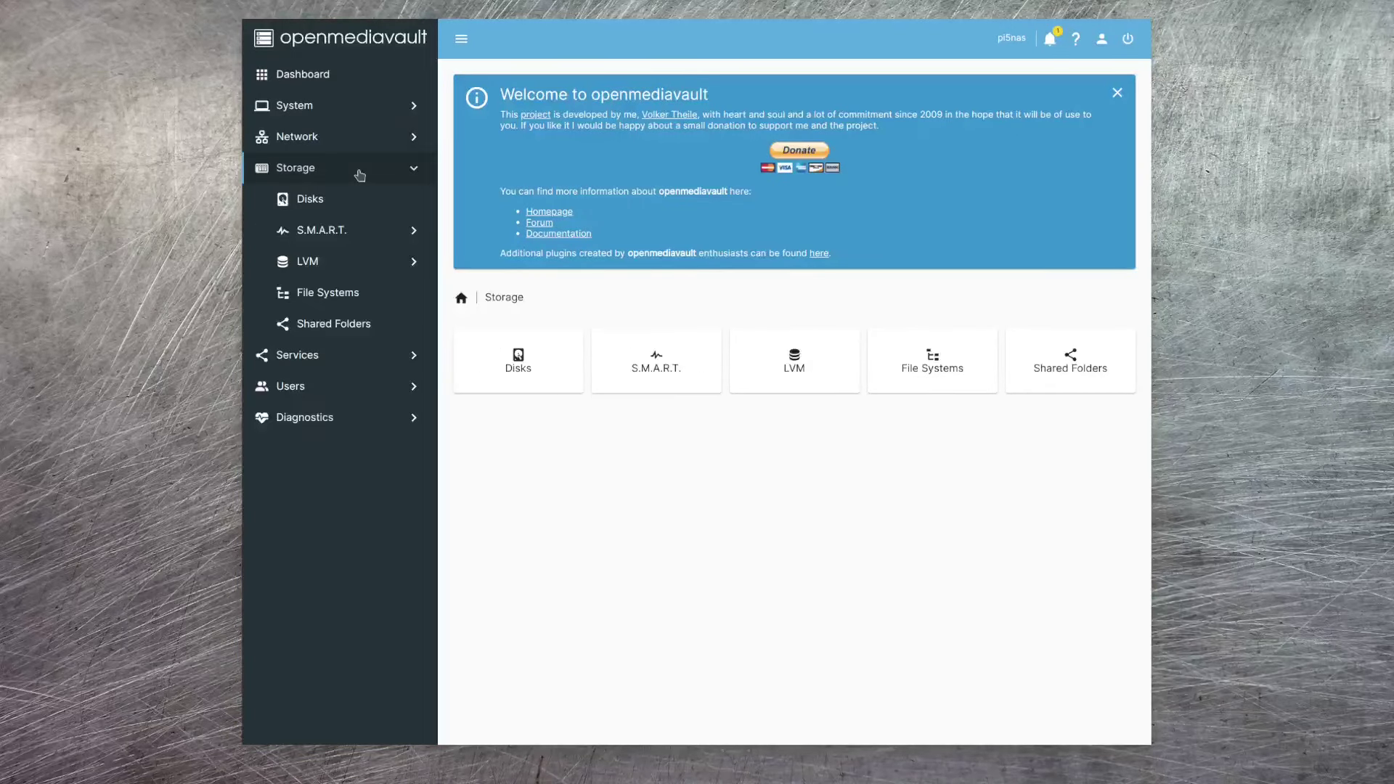
{"action": "left_click", "coordinate": [320, 267]}
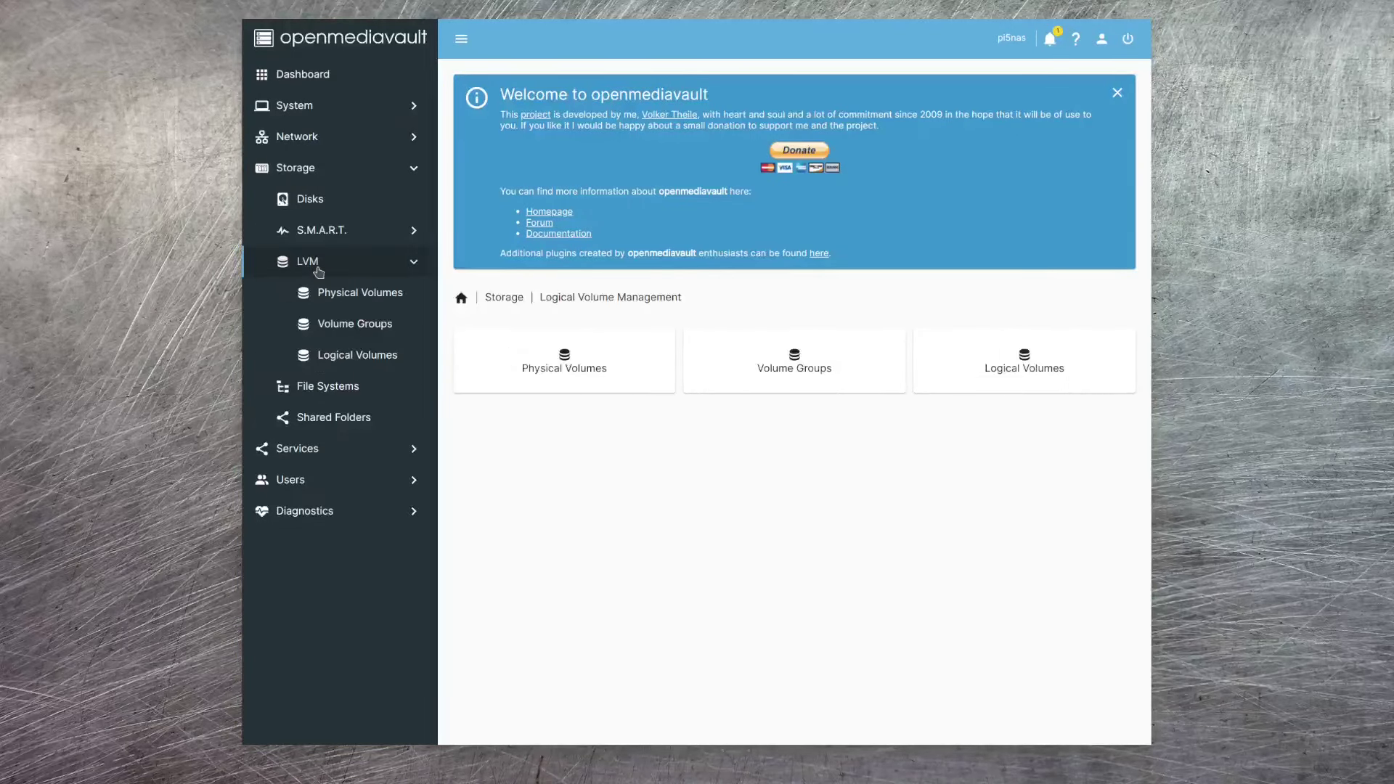
{"action": "left_click", "coordinate": [374, 302]}
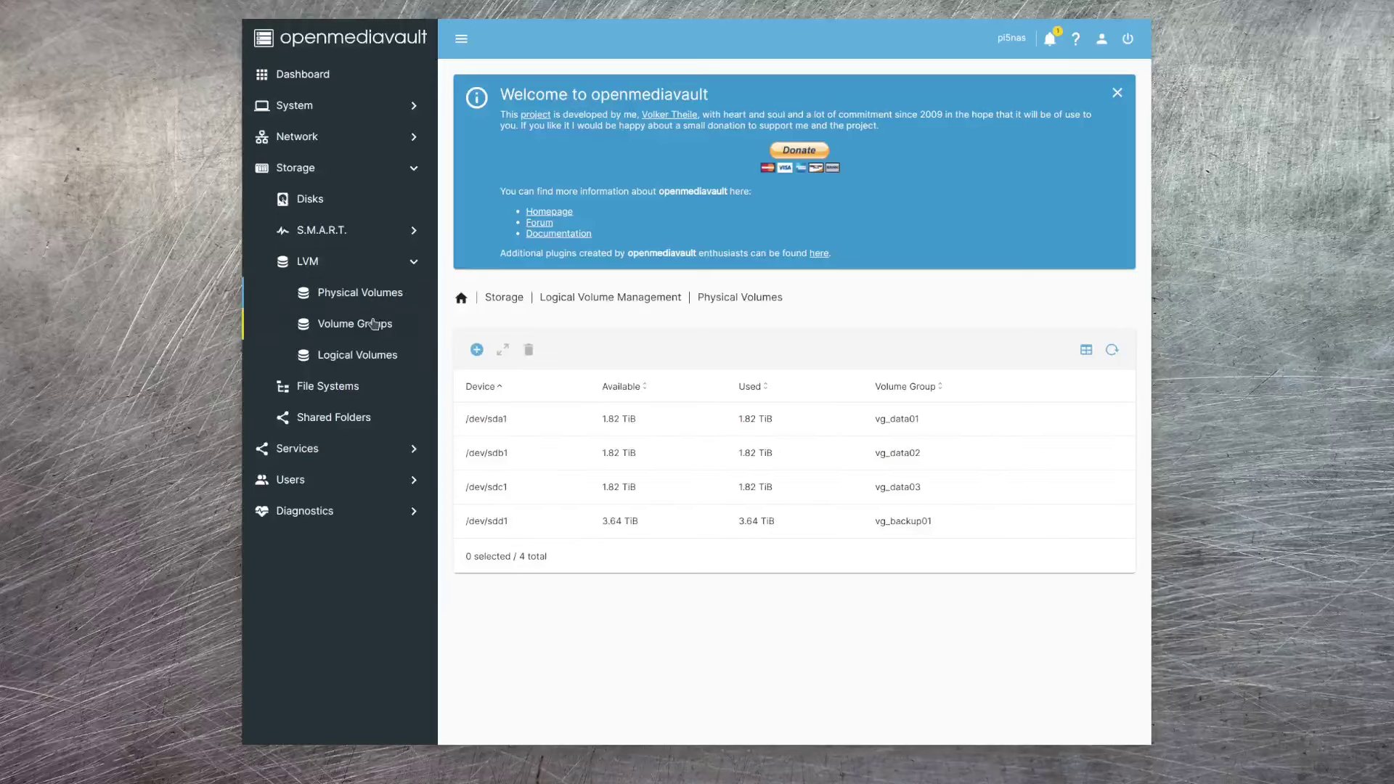
{"action": "left_click", "coordinate": [373, 331]}
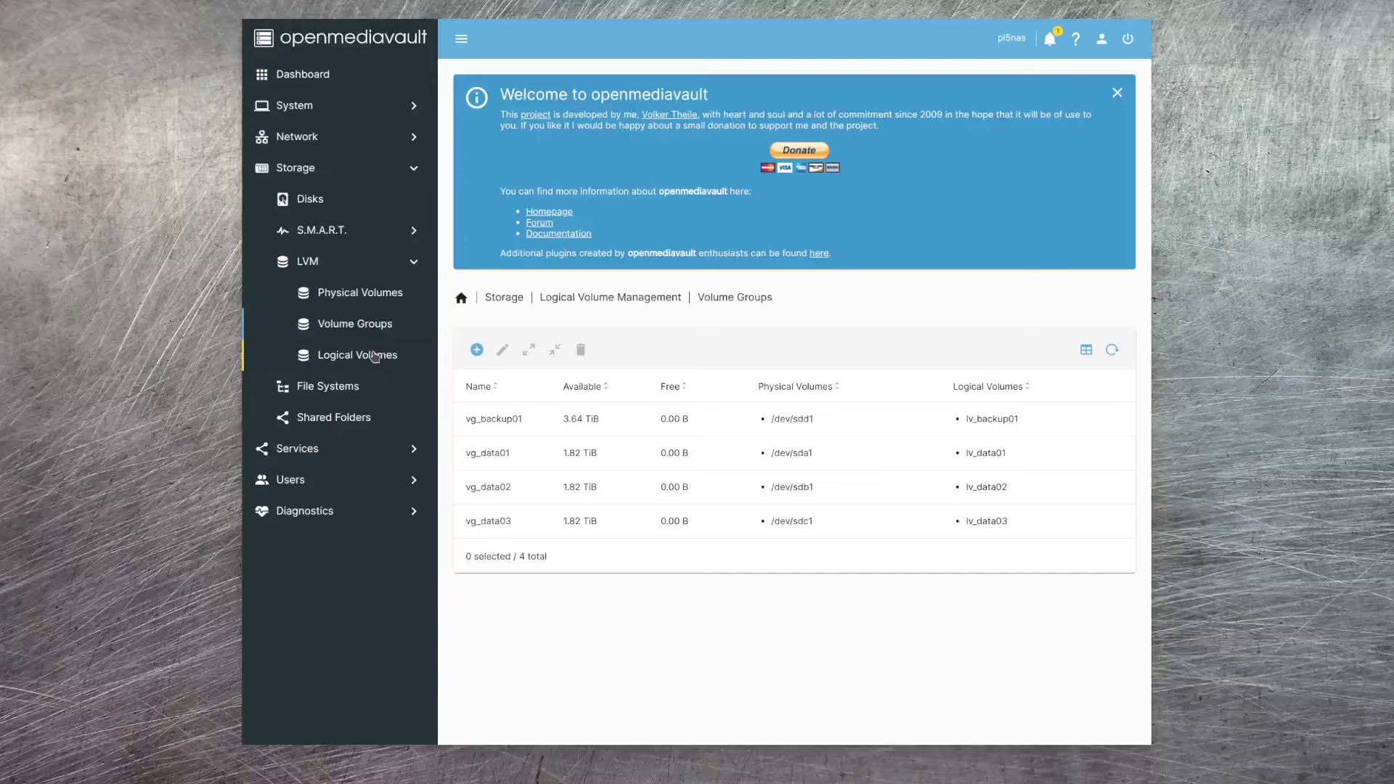
{"action": "left_click", "coordinate": [374, 356]}
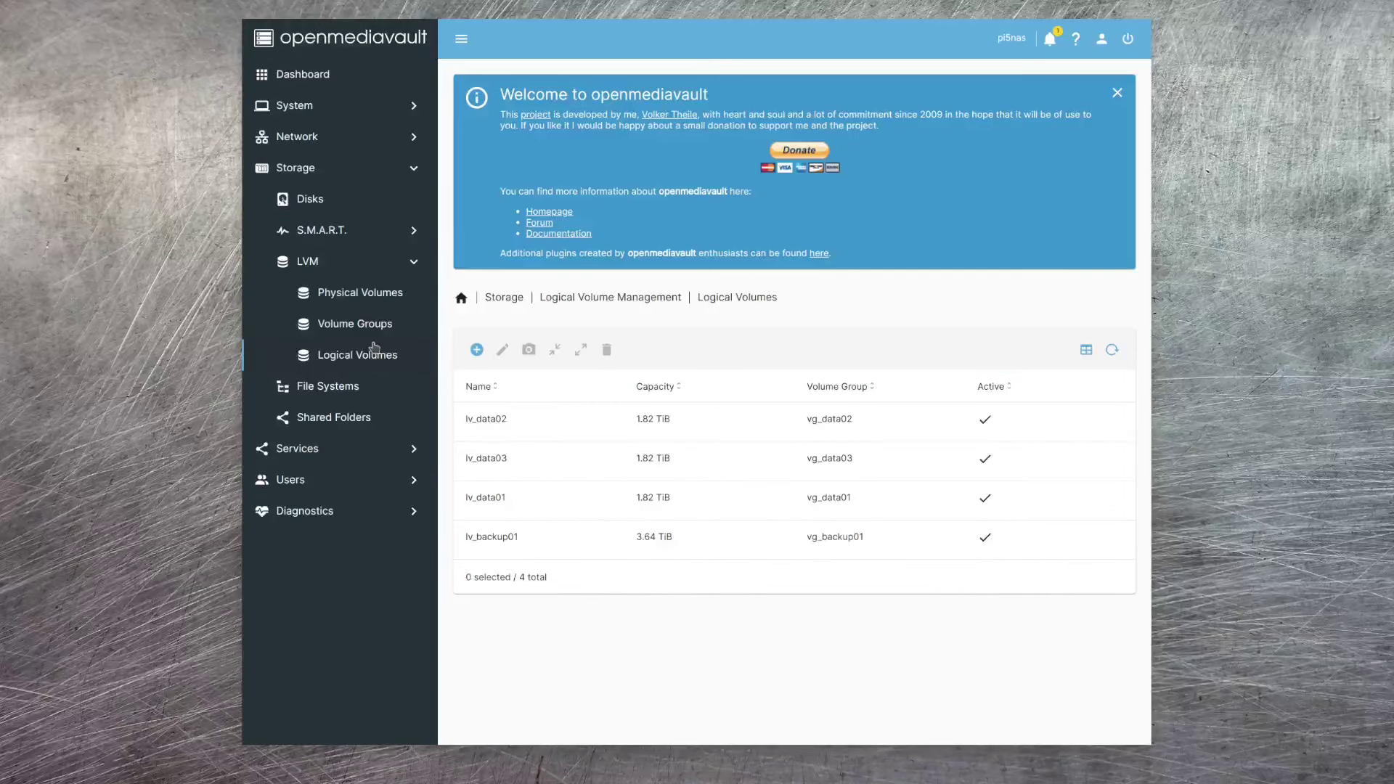
{"action": "left_click", "coordinate": [367, 293]}
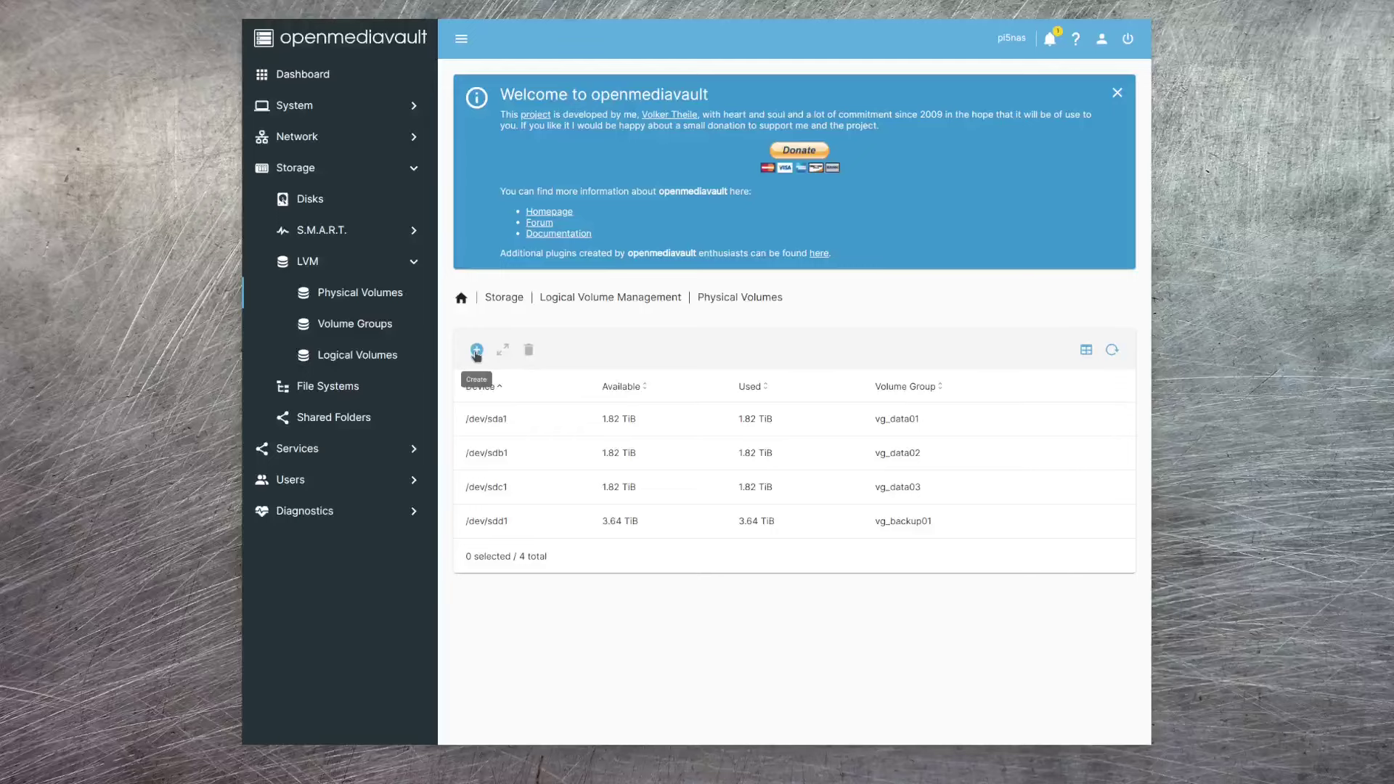
- Preview the Create forms for a physical volume and a volume group unsaved, then view Logical Volumes
{"action": "left_click", "coordinate": [476, 351]}
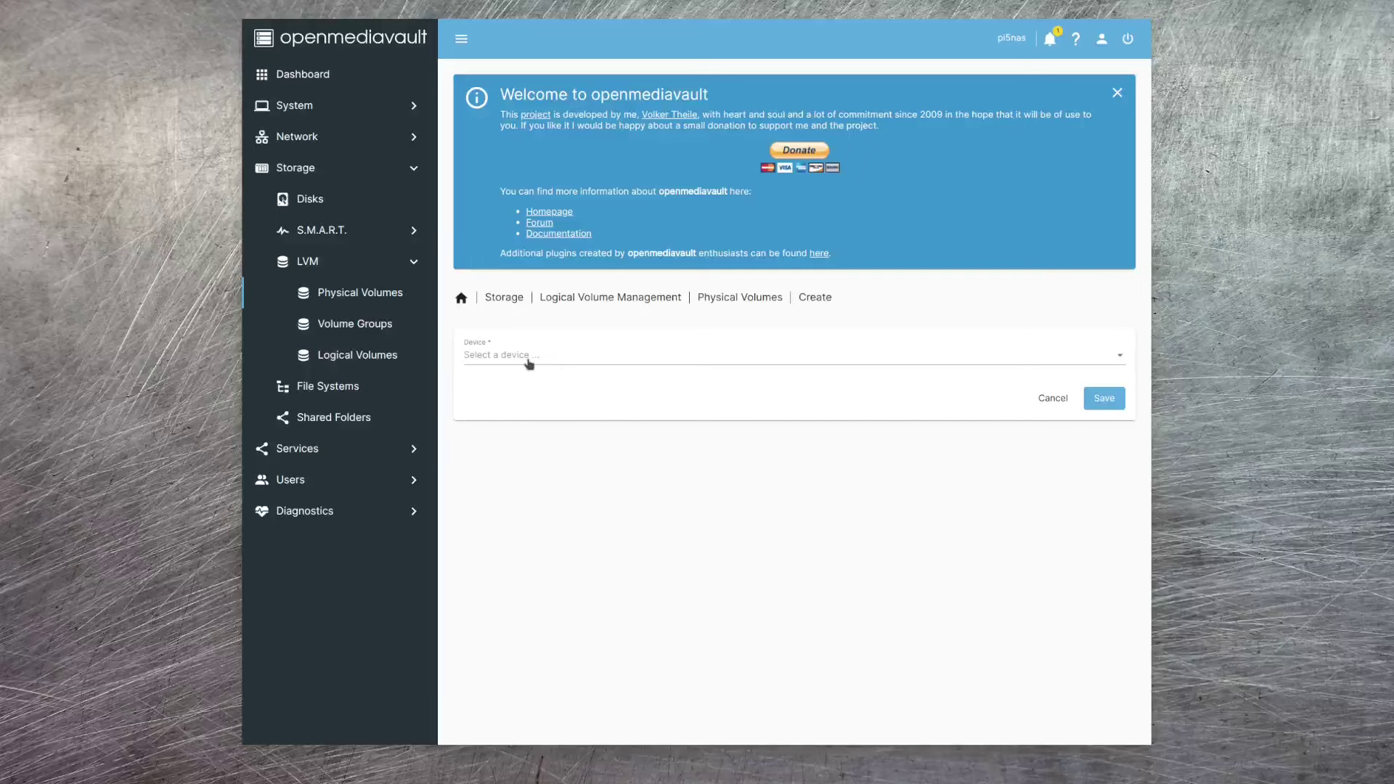
{"action": "left_click", "coordinate": [1107, 355]}
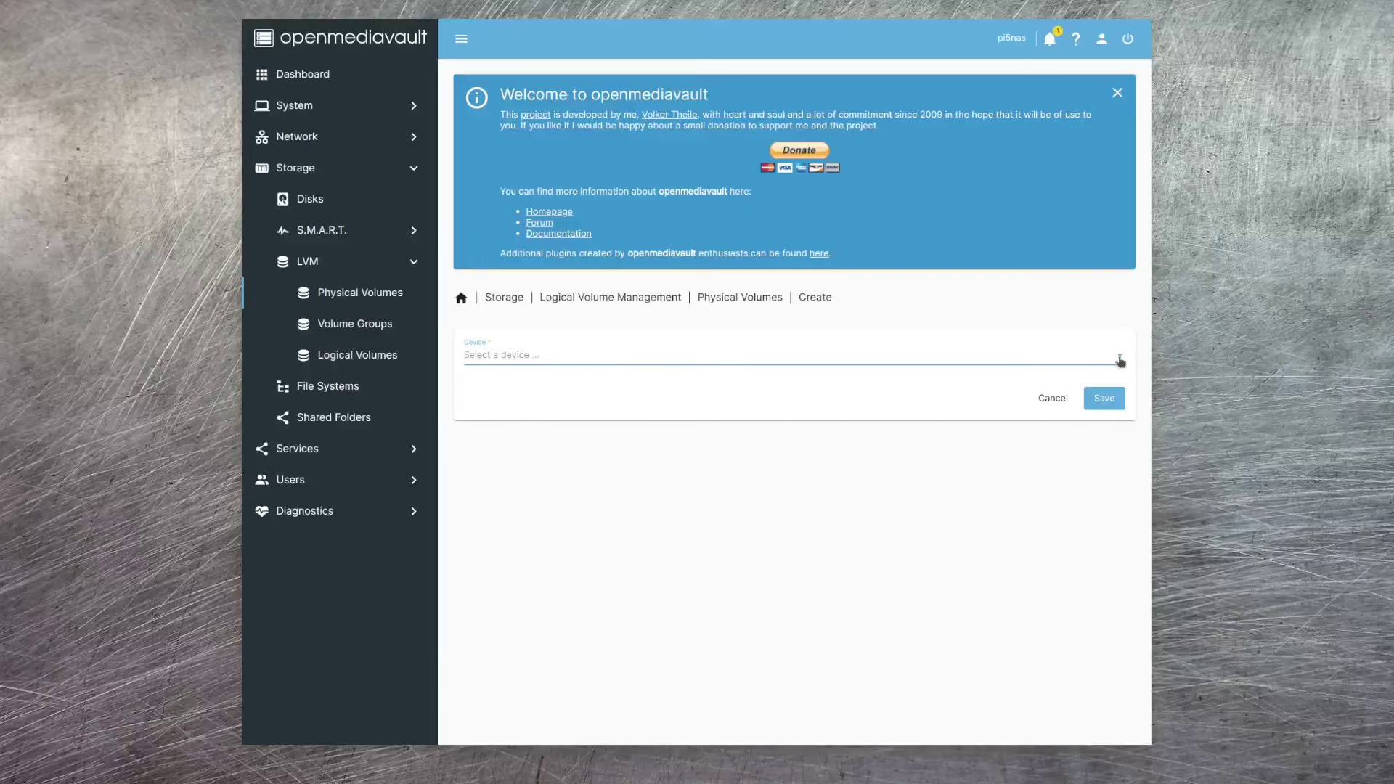
{"action": "left_click", "coordinate": [369, 324]}
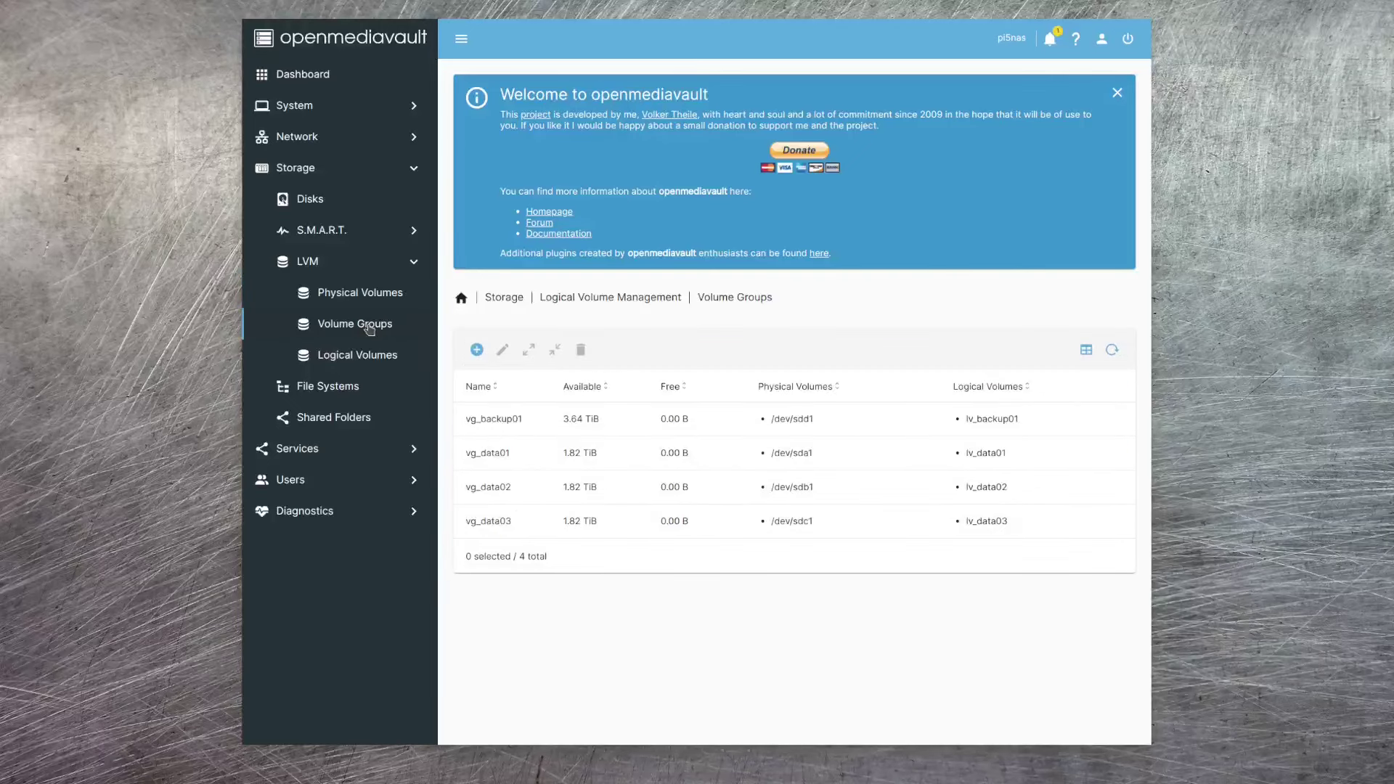
{"action": "left_click", "coordinate": [477, 350]}
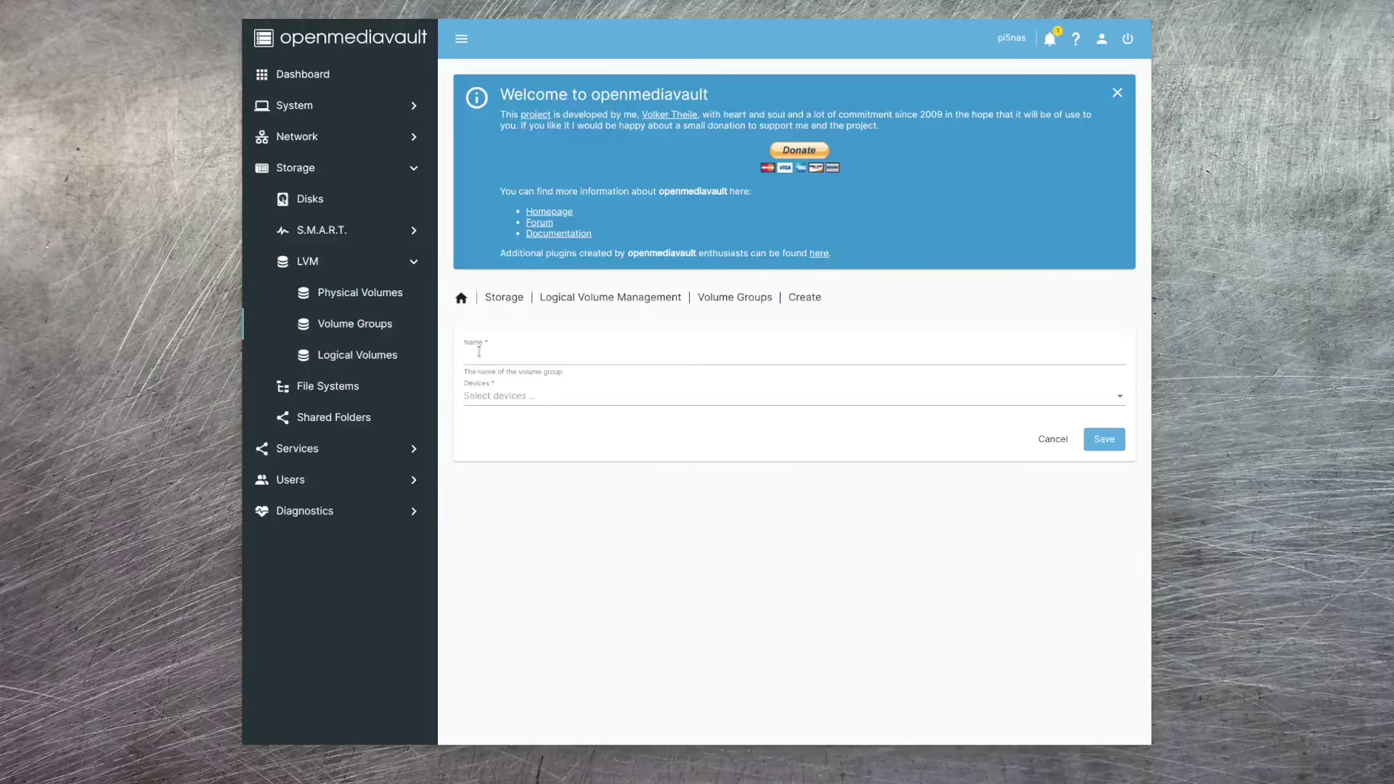
{"action": "left_click", "coordinate": [538, 357]}
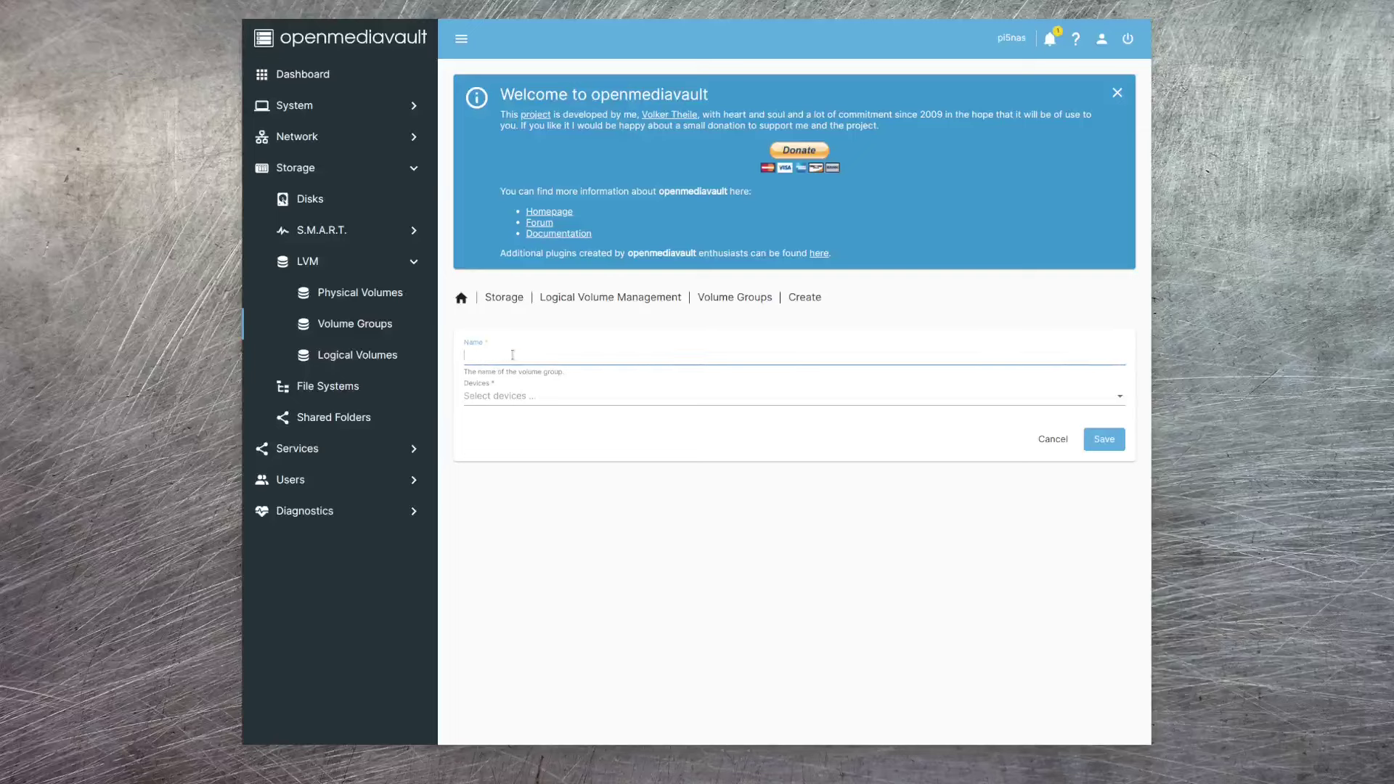
{"action": "left_click", "coordinate": [1115, 397]}
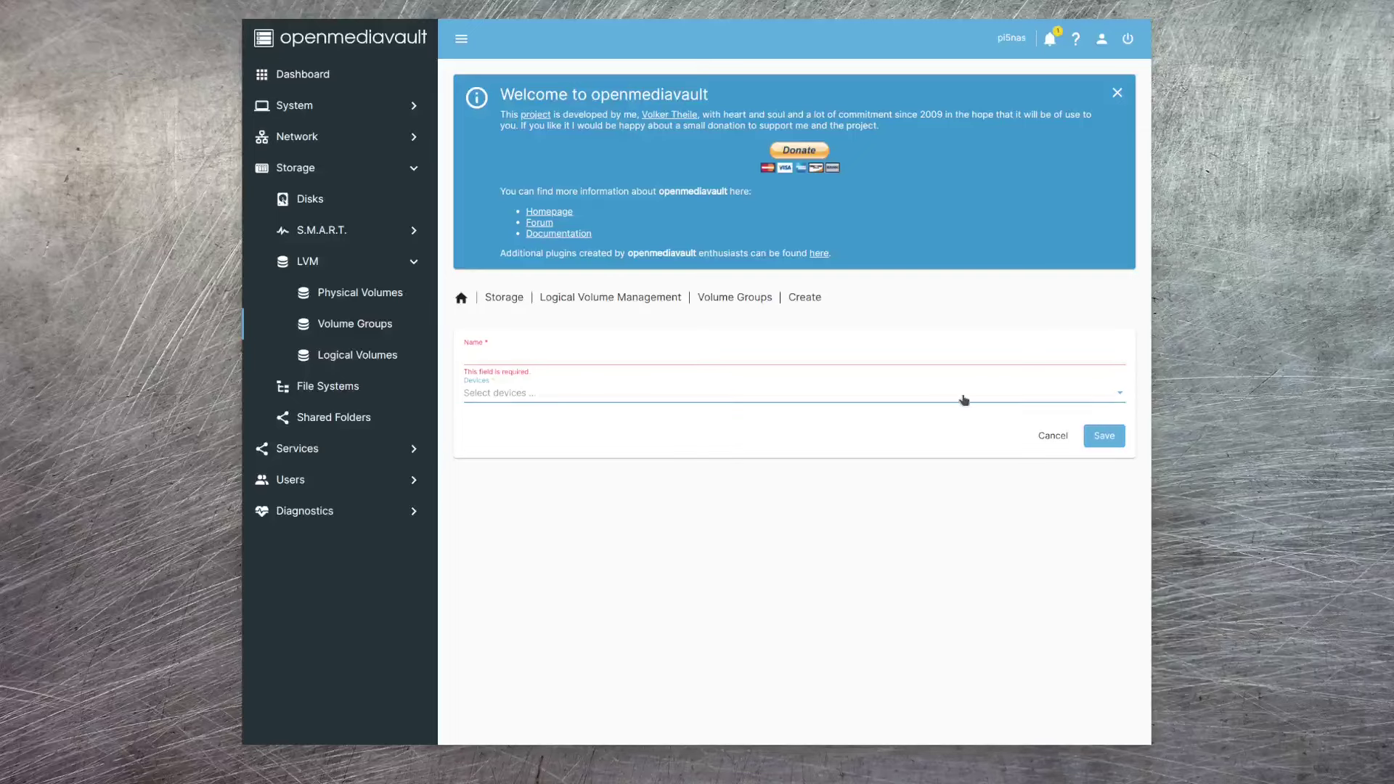
{"action": "left_click", "coordinate": [348, 355]}
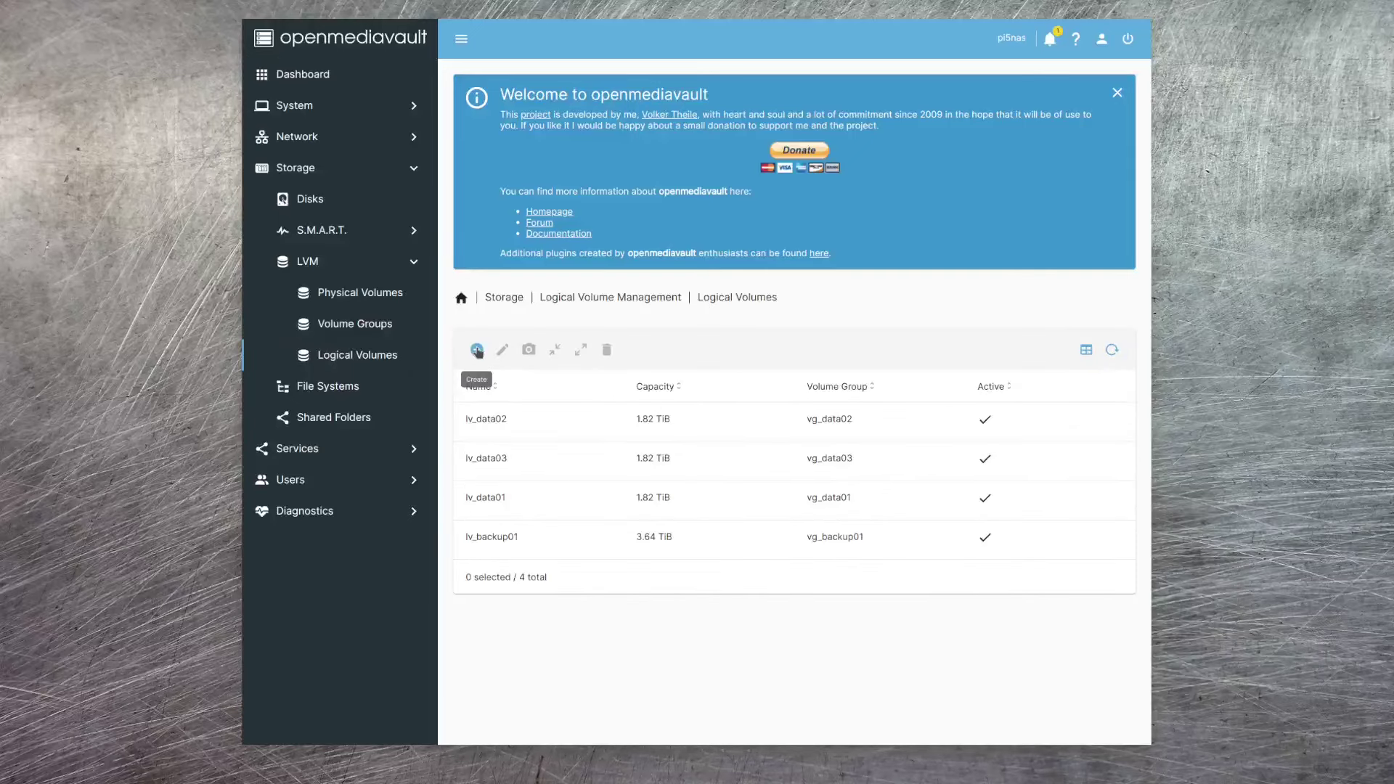
- Start a new logical volume, try the size slider up to 67 percent, then cancel the form
{"action": "left_click", "coordinate": [477, 350]}
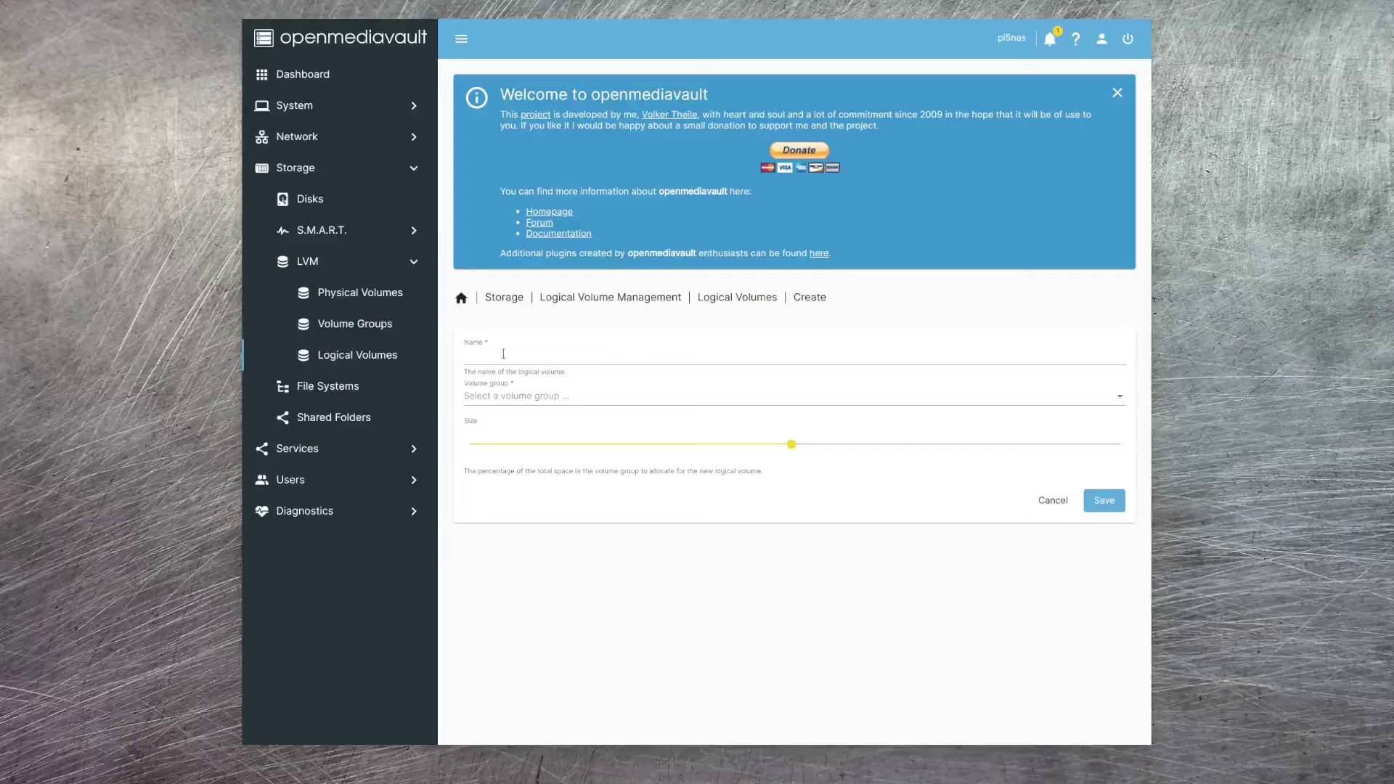
{"action": "left_click", "coordinate": [503, 354]}
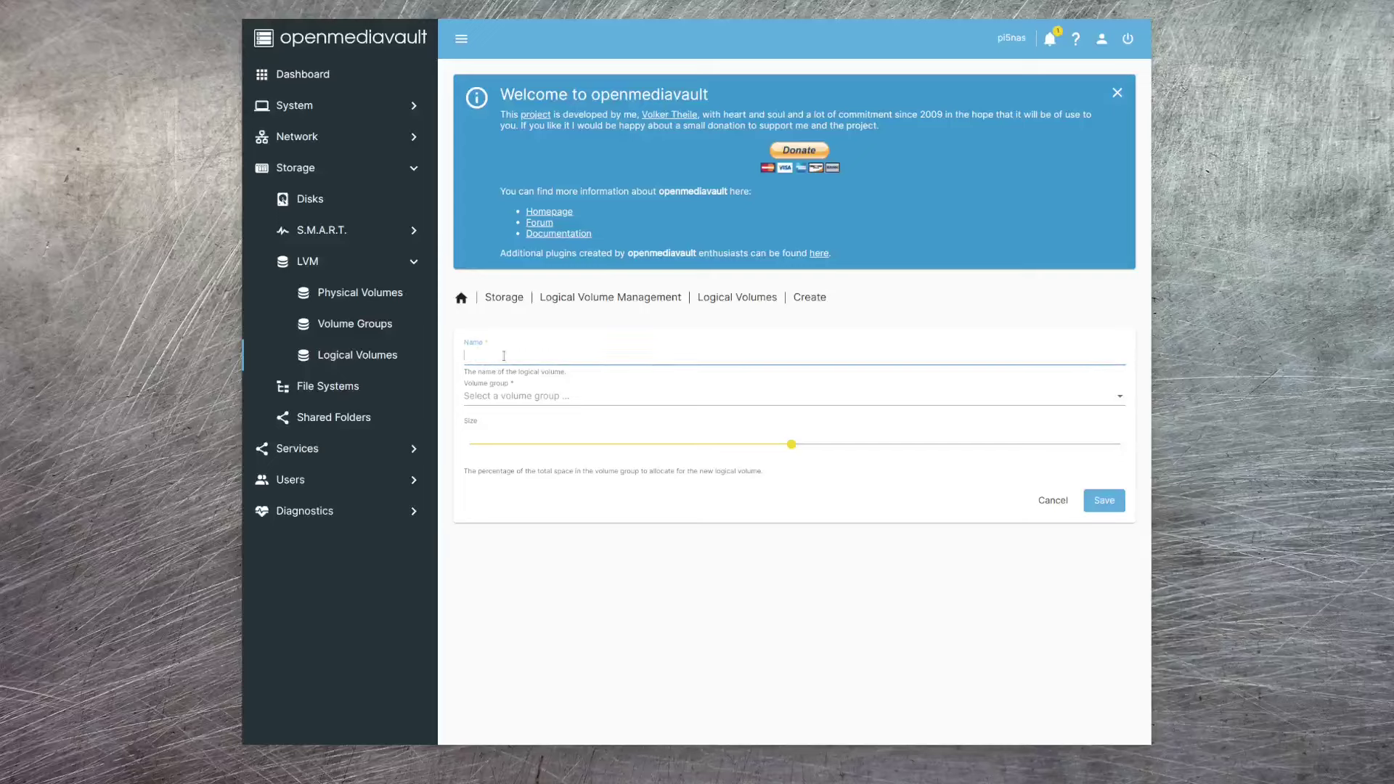
{"action": "left_click", "coordinate": [582, 401]}
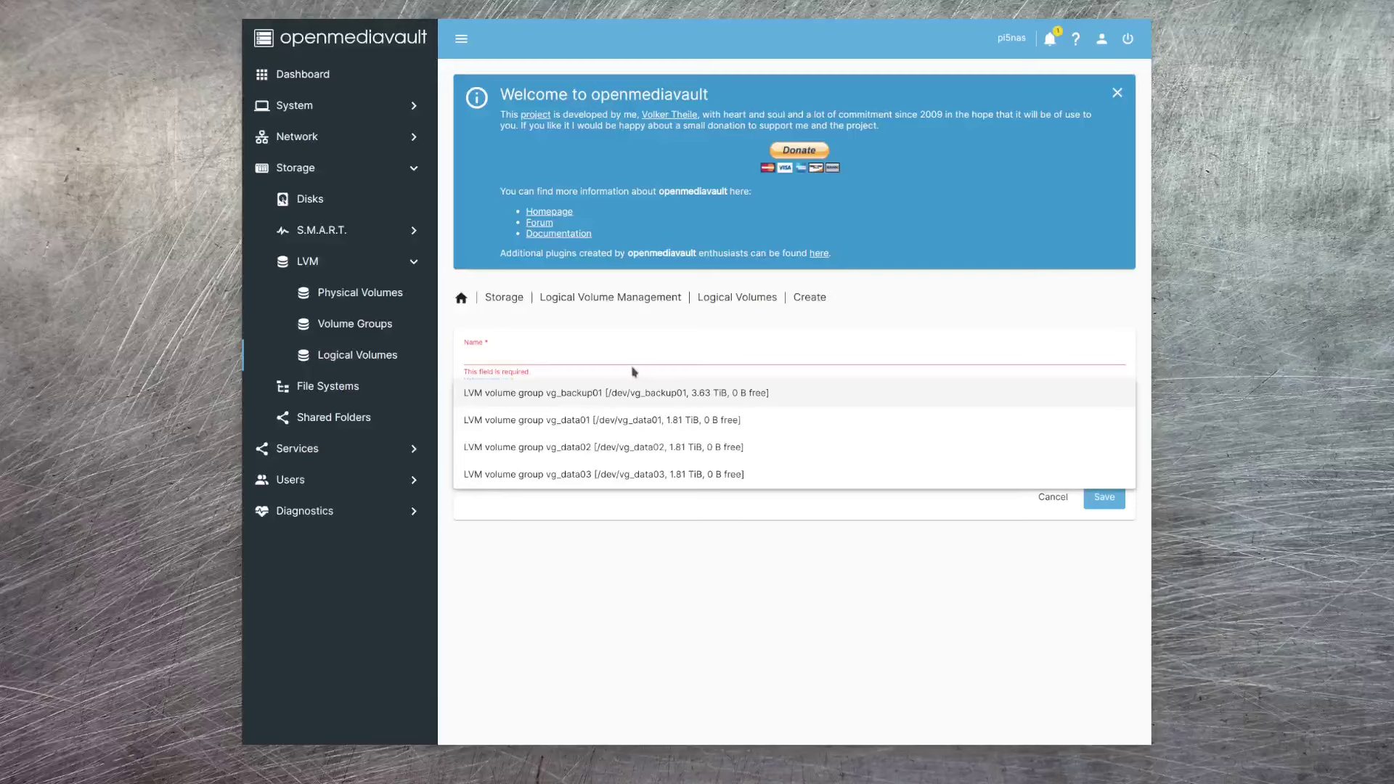
{"action": "left_click", "coordinate": [638, 367]}
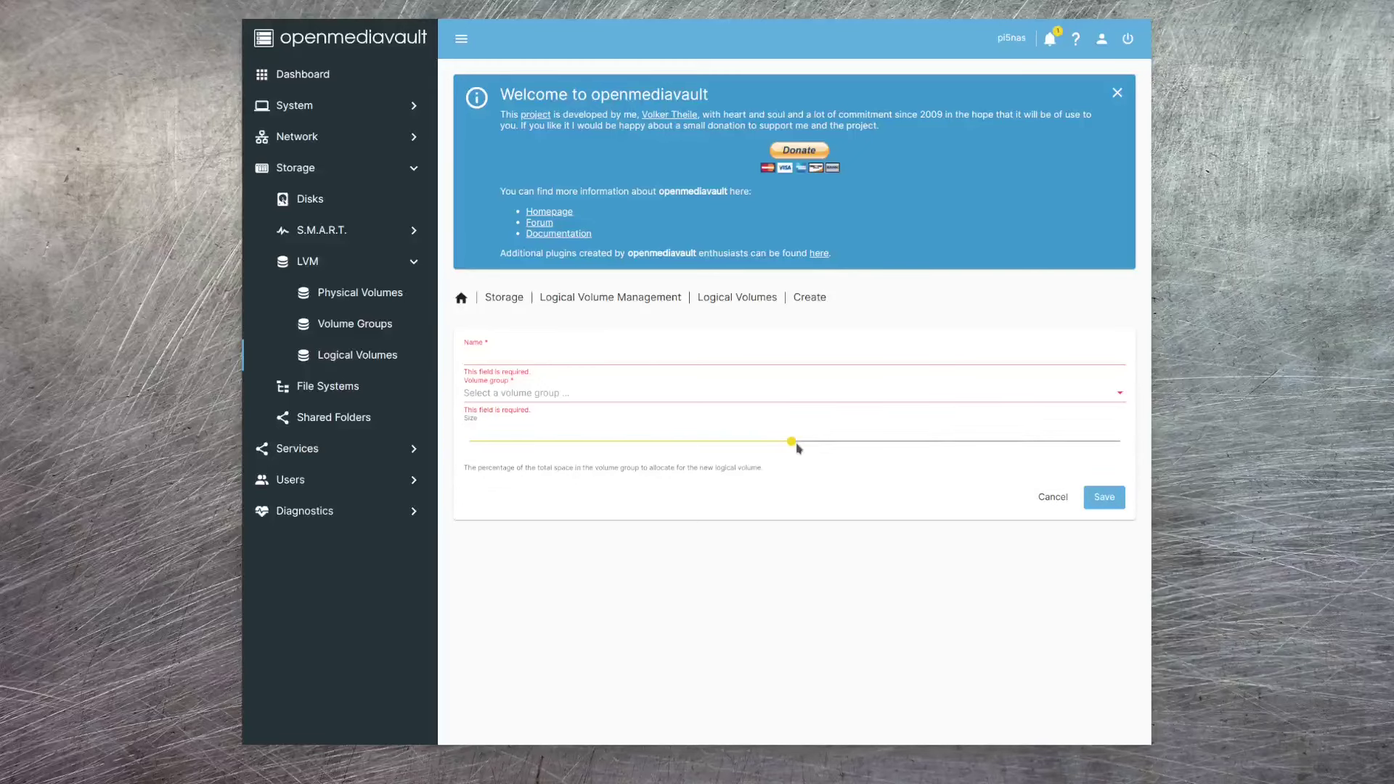
{"action": "left_click_drag", "start_coordinate": [792, 443], "coordinate": [826, 445]}
{"action": "left_click_drag", "start_coordinate": [825, 444], "coordinate": [828, 448]}
{"action": "left_click_drag", "start_coordinate": [822, 443], "coordinate": [1112, 450]}
{"action": "left_click", "coordinate": [1053, 497]}
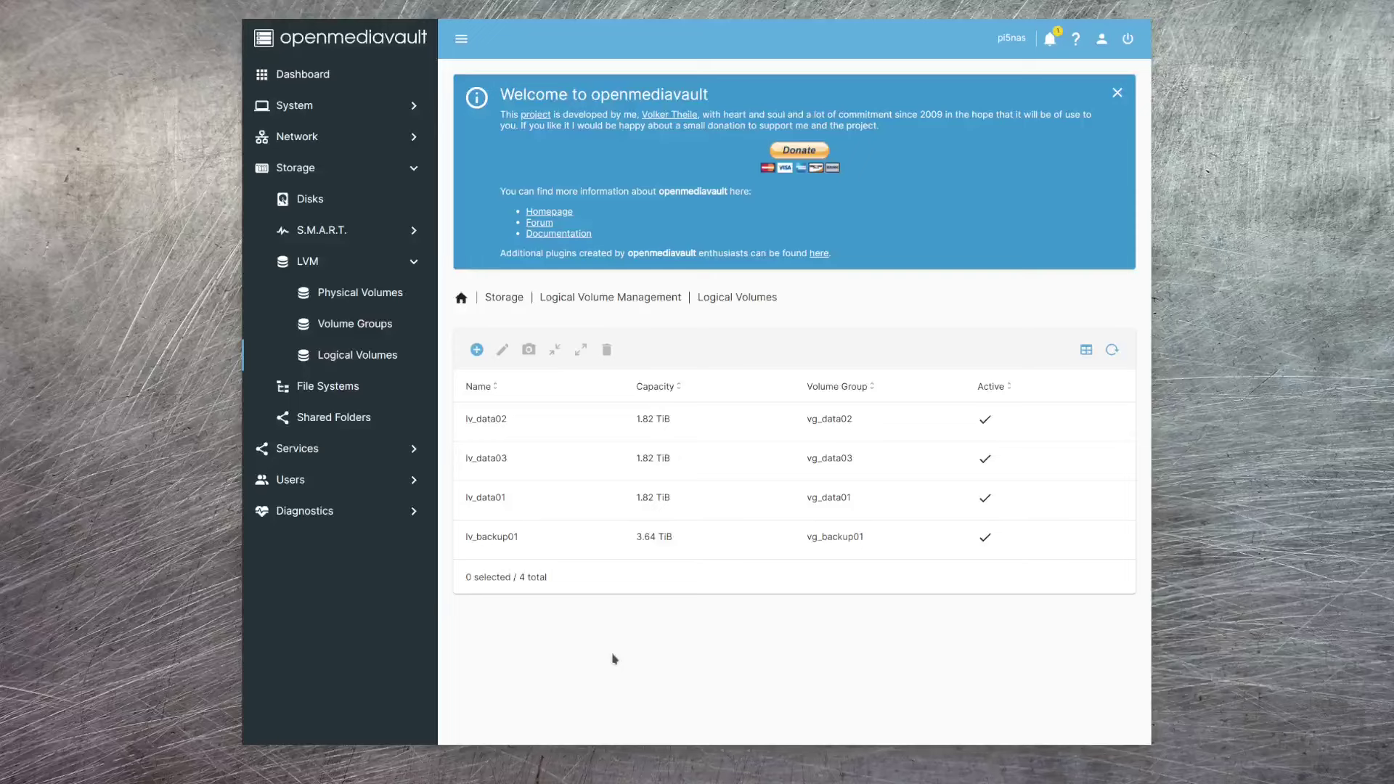
- Search the System plugin list for 'md' and install the openmediavault-md 7.0-7 plugin
{"action": "left_click", "coordinate": [416, 109]}
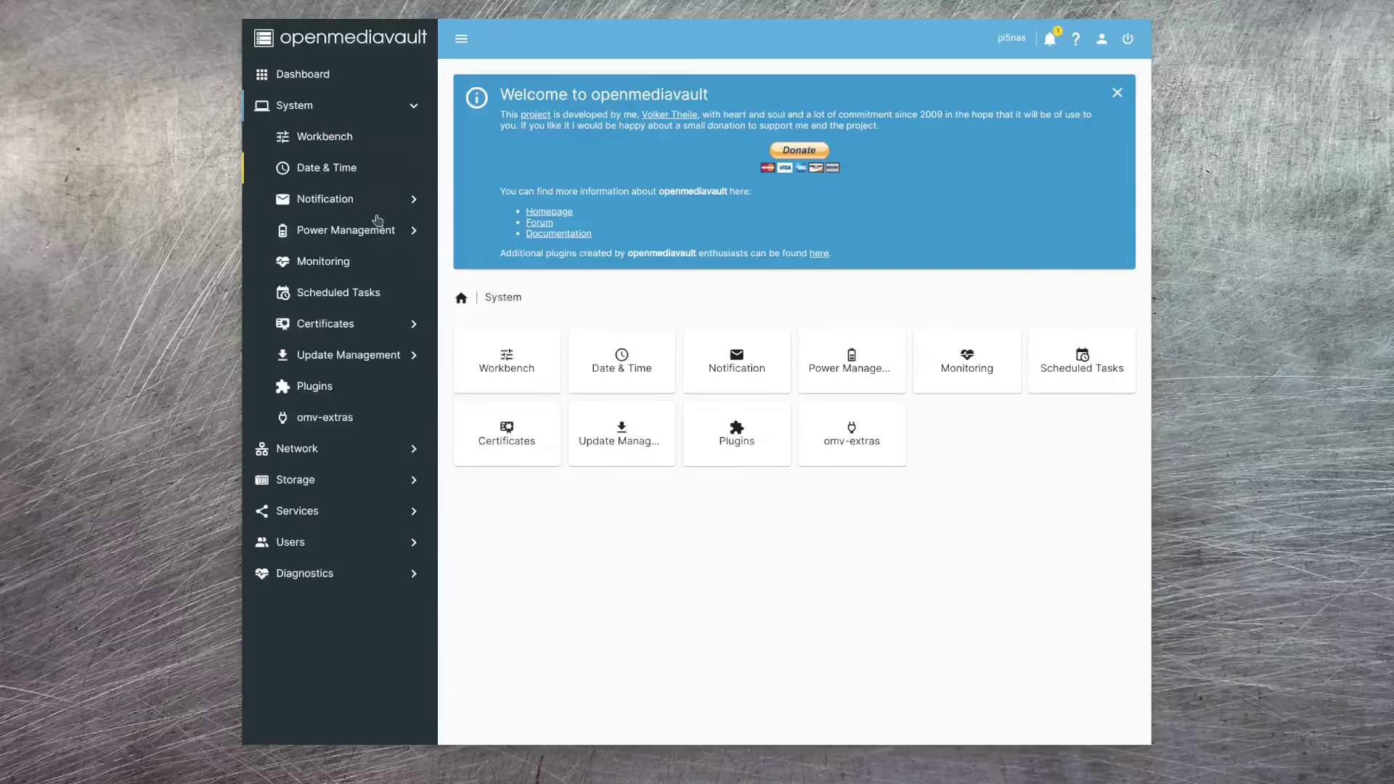
{"action": "left_click", "coordinate": [311, 385]}
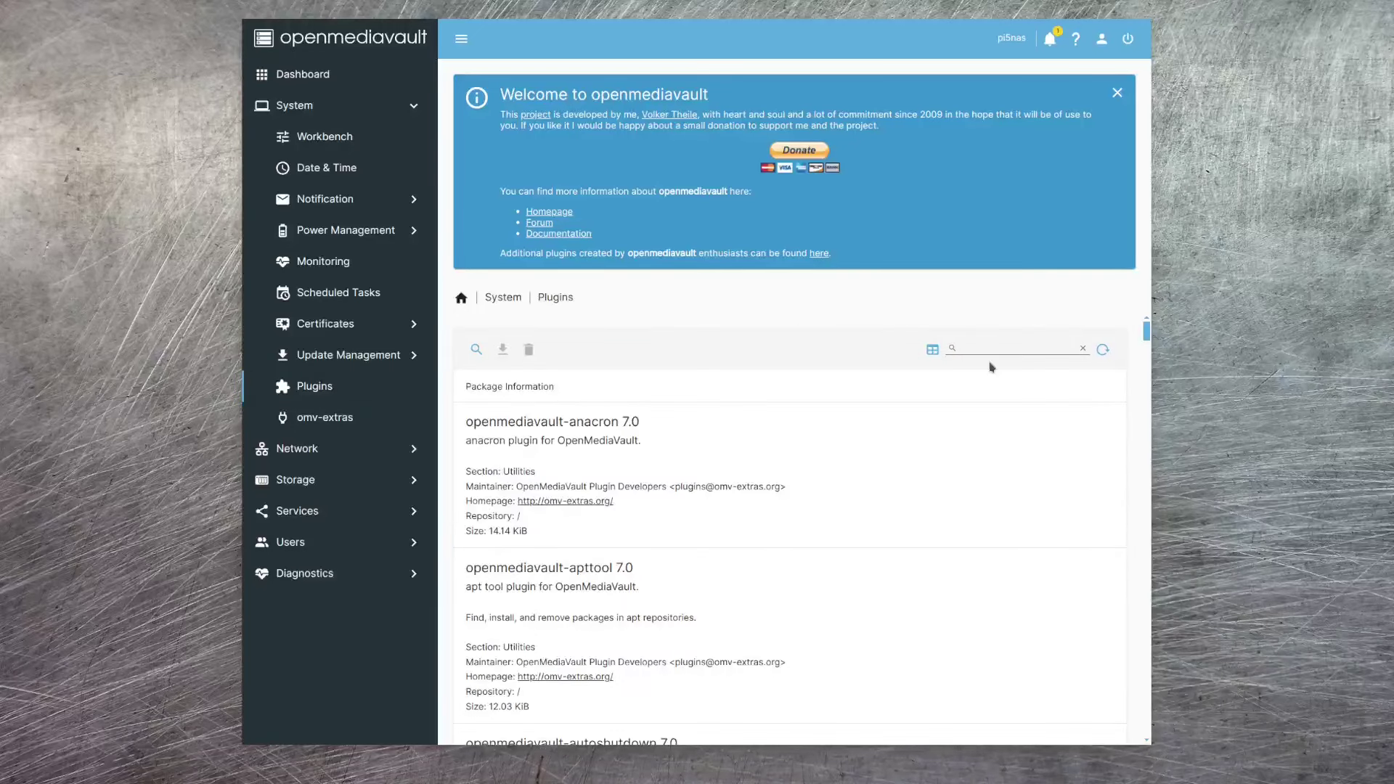
{"action": "left_click", "coordinate": [981, 344]}
{"action": "type", "text": "md"}
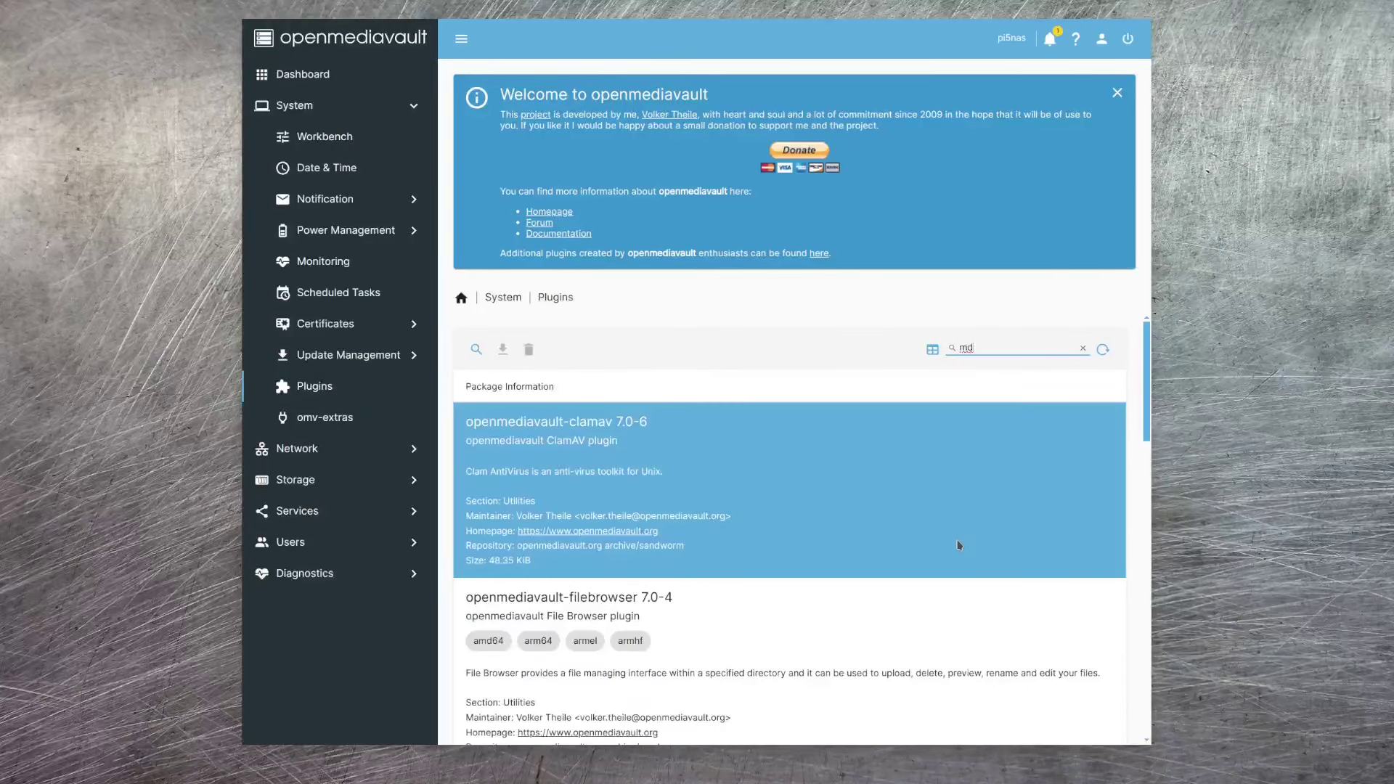
{"action": "scroll", "coordinate": [956, 551], "scroll_direction": "down", "scroll_amount": 5}
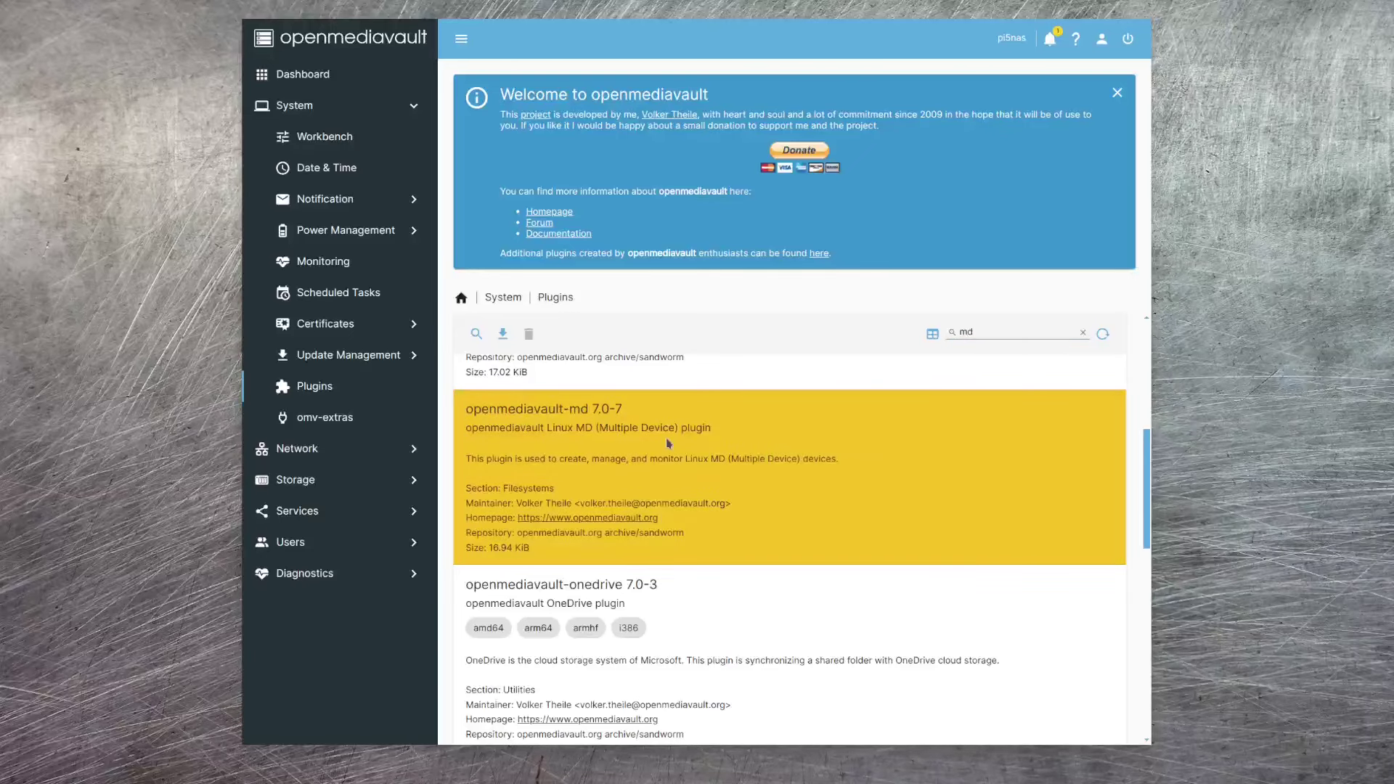
{"action": "left_click", "coordinate": [503, 334]}
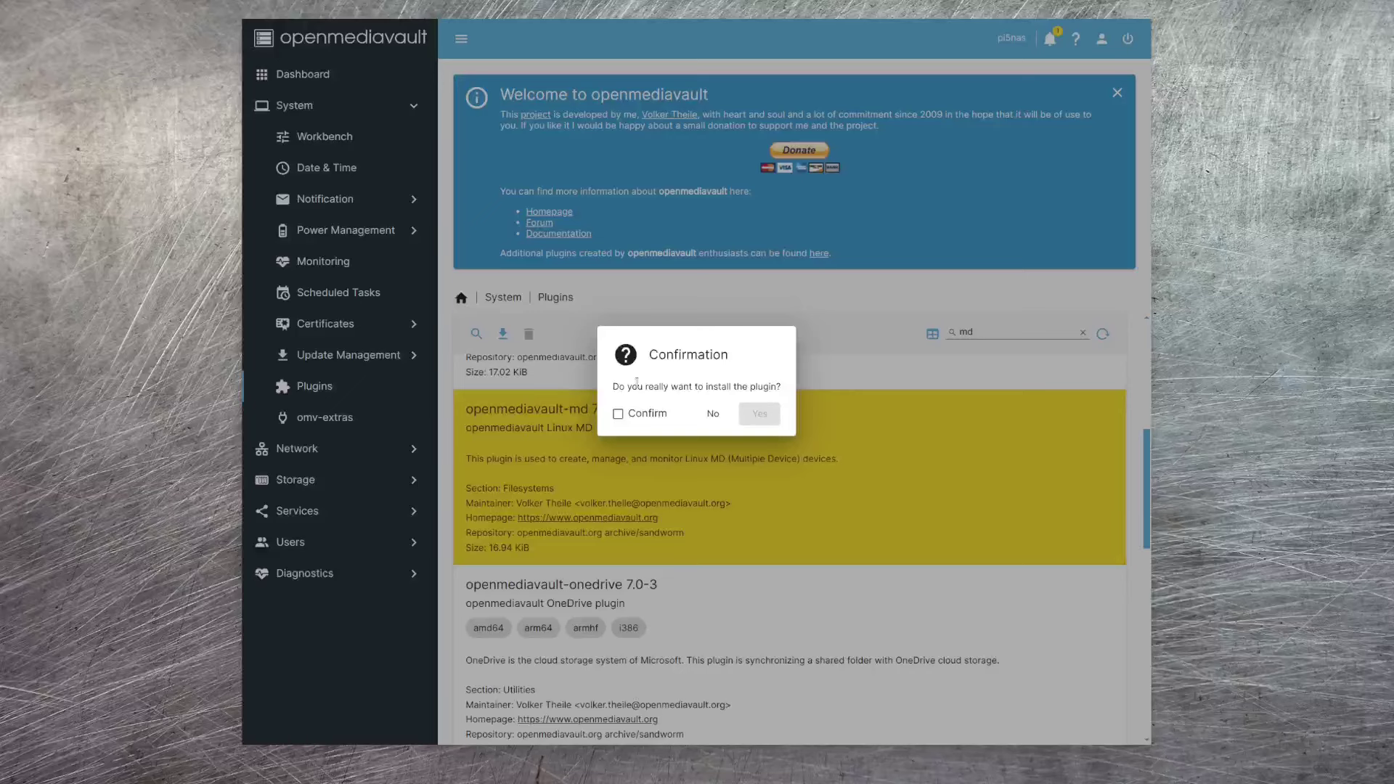
{"action": "left_click", "coordinate": [617, 413]}
{"action": "left_click", "coordinate": [756, 415]}
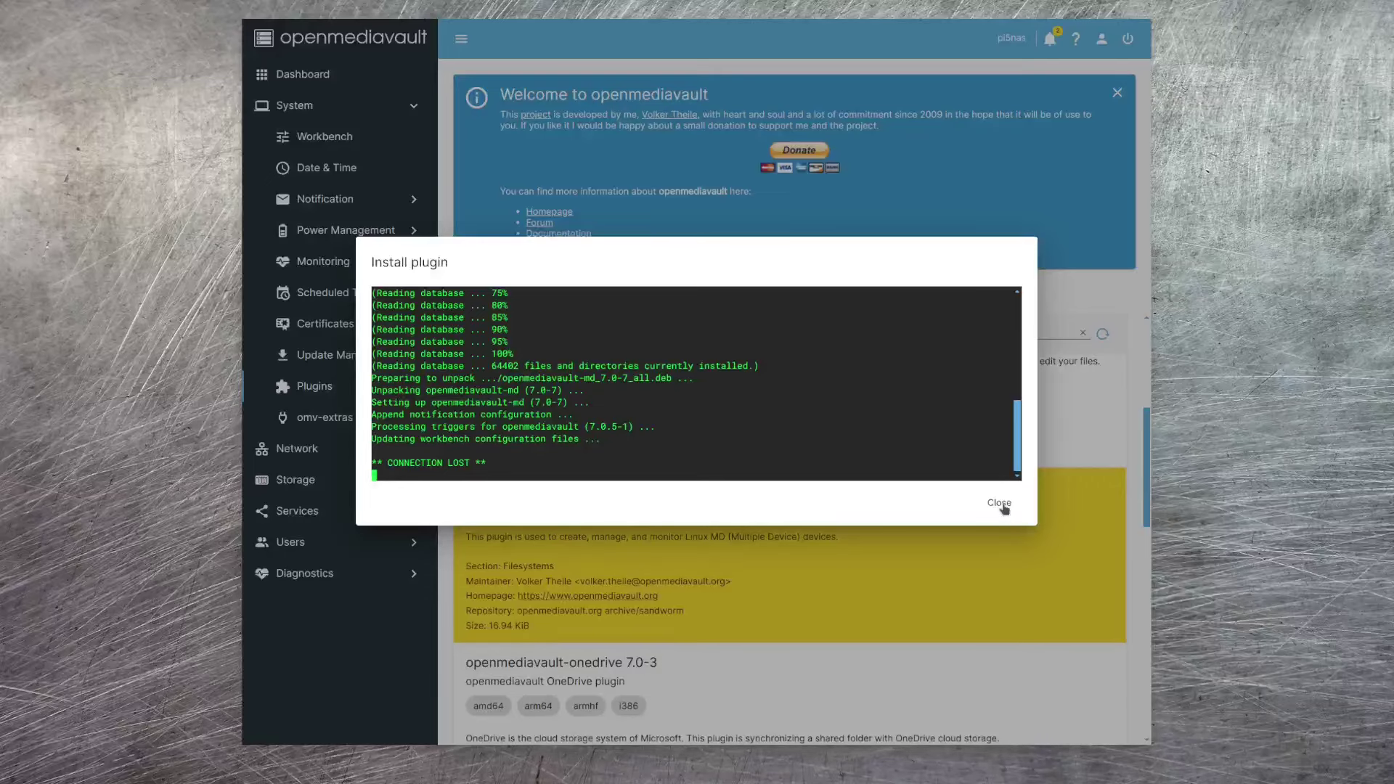
{"action": "left_click", "coordinate": [1000, 504]}
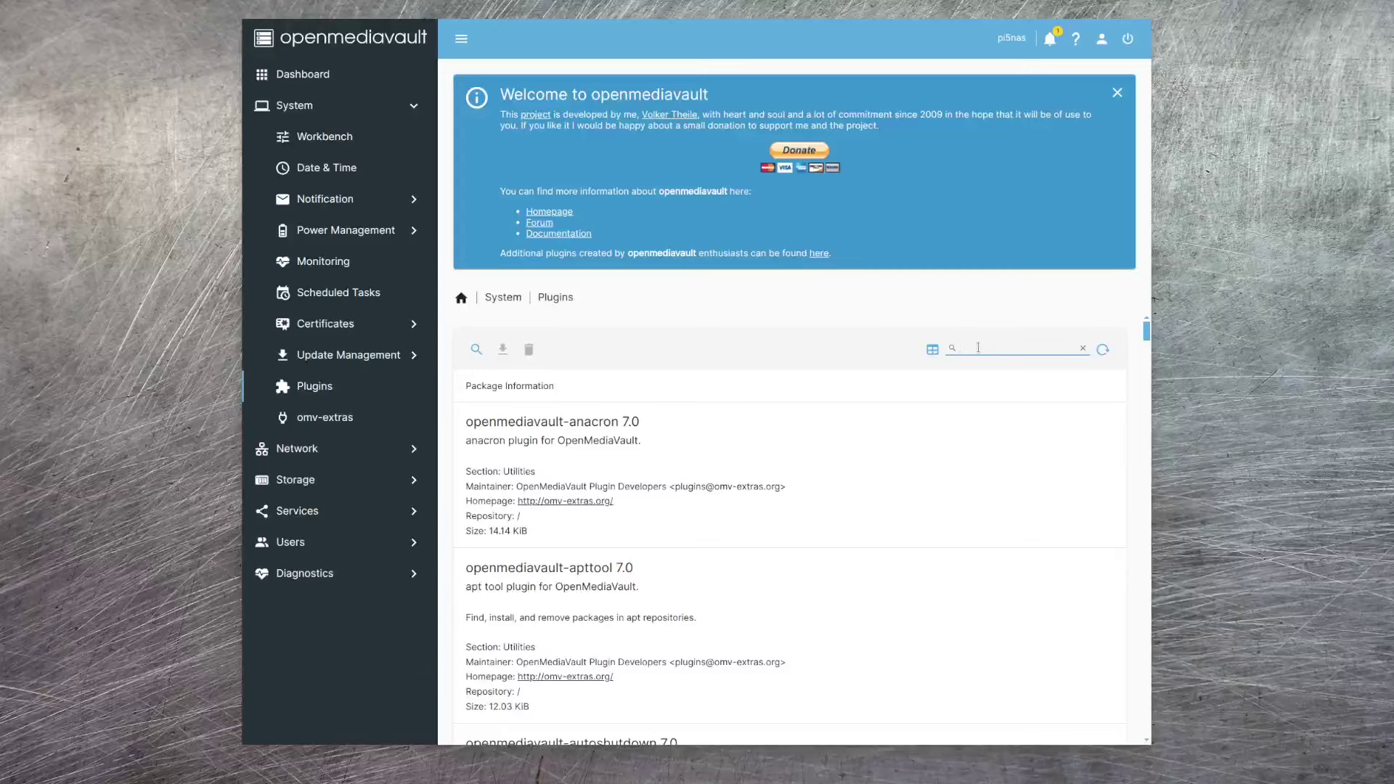
- Search the plugins for 'md', select openmediavault-md and confirm its uninstall
{"action": "type", "text": "md"}
{"action": "scroll", "coordinate": [912, 494], "scroll_direction": "down", "scroll_amount": 5}
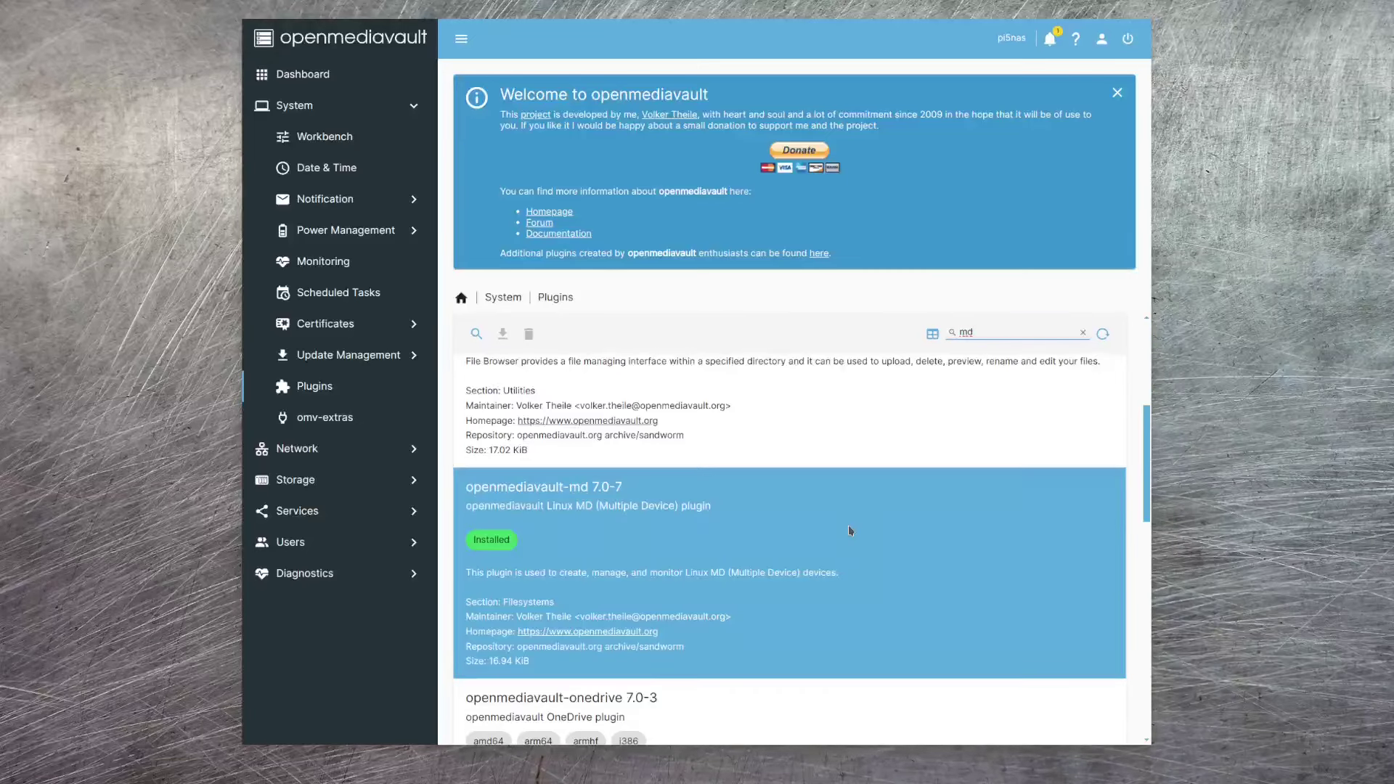
{"action": "left_click", "coordinate": [849, 530]}
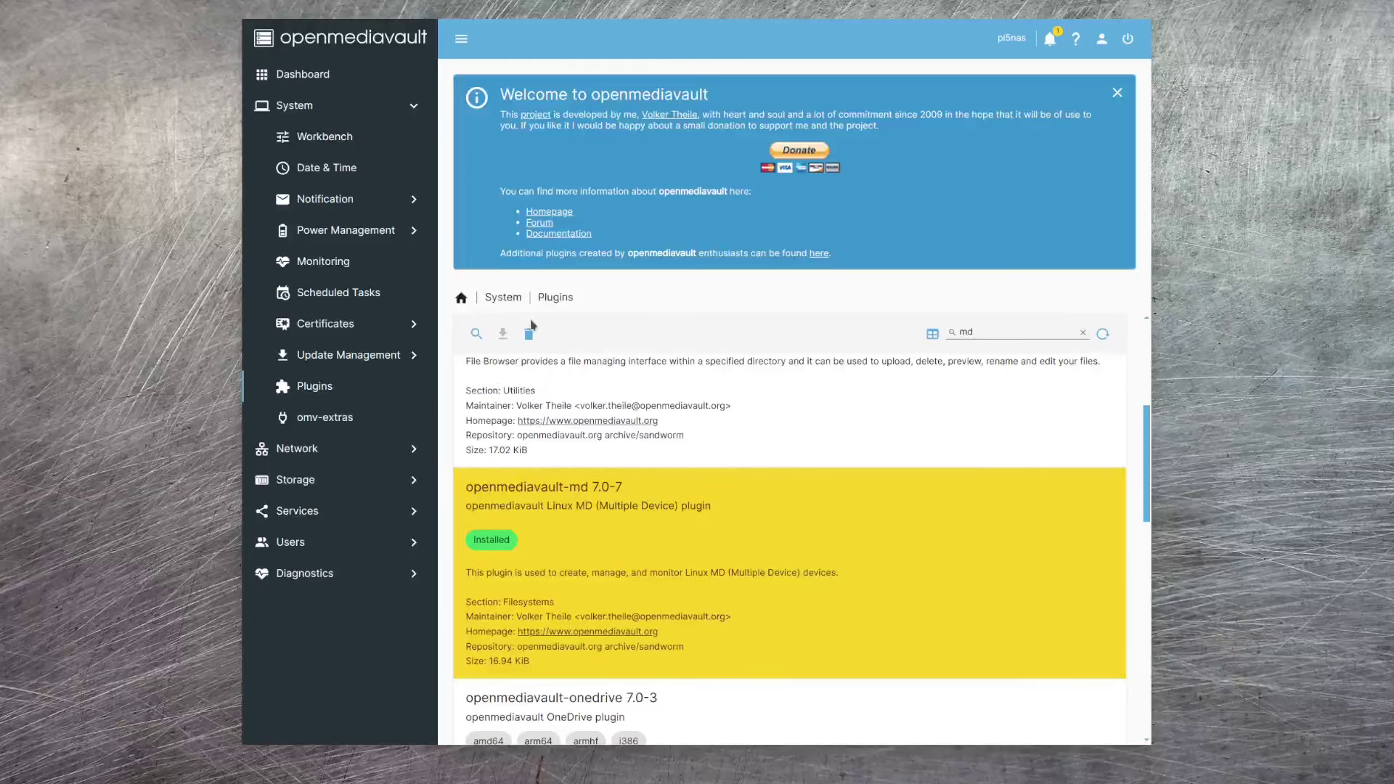
{"action": "left_click", "coordinate": [530, 332]}
{"action": "left_click", "coordinate": [631, 414]}
{"action": "left_click", "coordinate": [774, 414]}
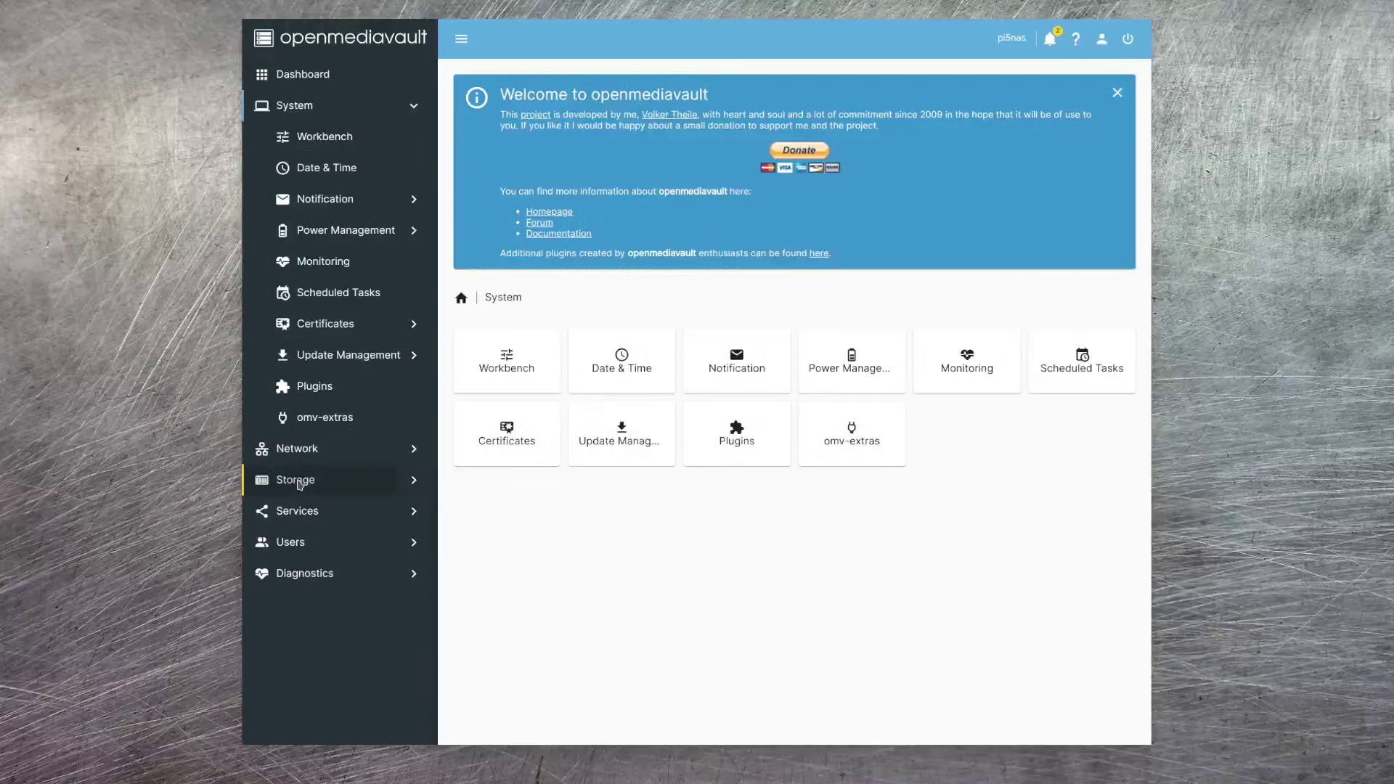
- View the clean 3.64 TiB RAID 5 array /dev/md127 under Storage > Multiple Device
{"action": "left_click", "coordinate": [297, 483]}
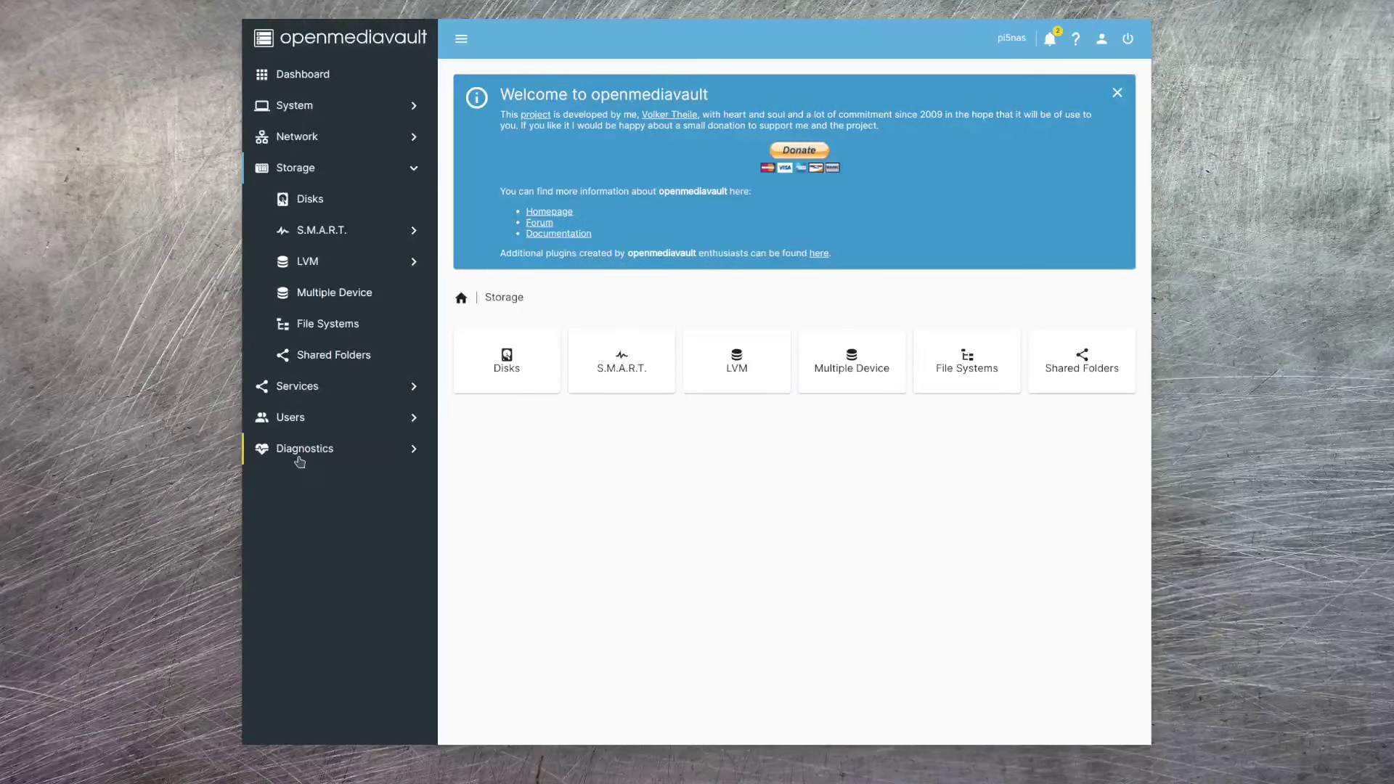
{"action": "left_click", "coordinate": [321, 294]}
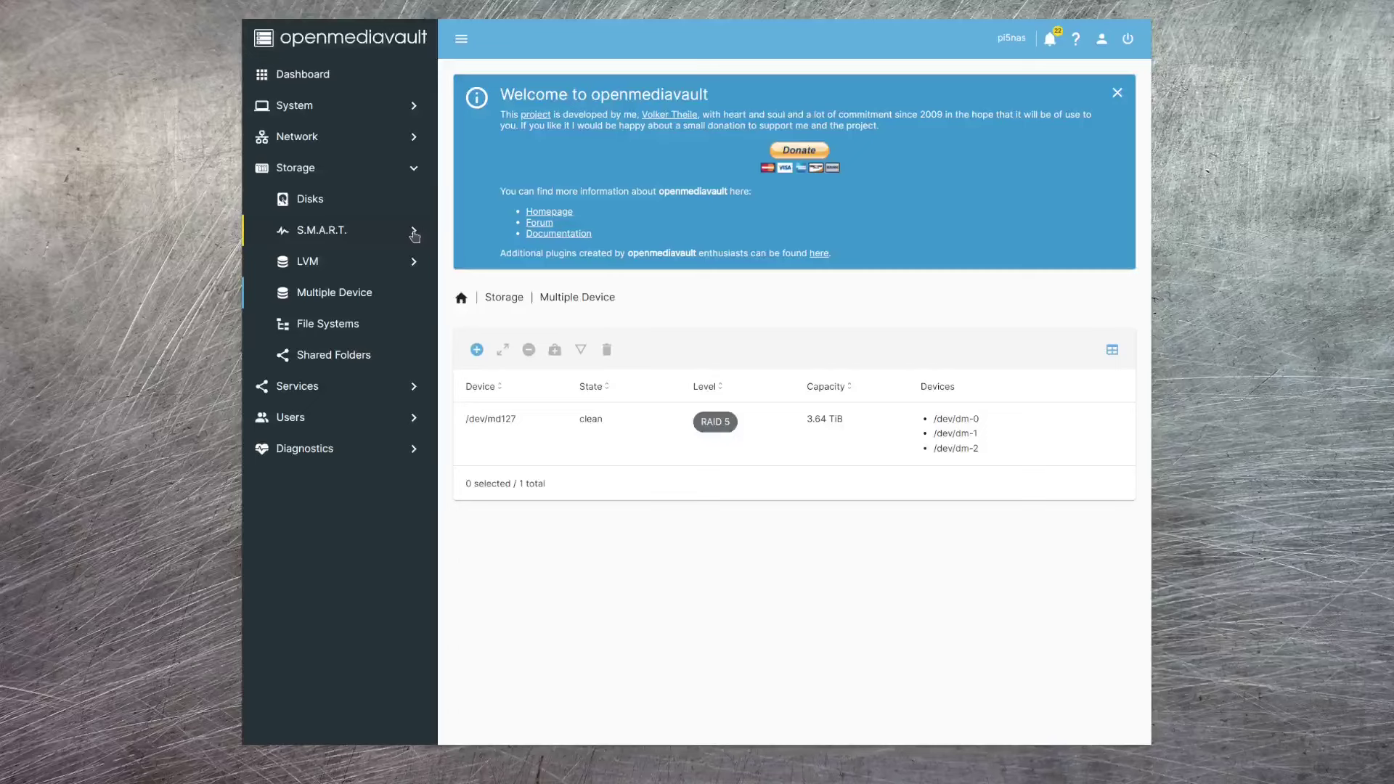
- Check the S.M.A.R.T. device list, then go to the empty Storage > File Systems page
{"action": "left_click", "coordinate": [413, 231]}
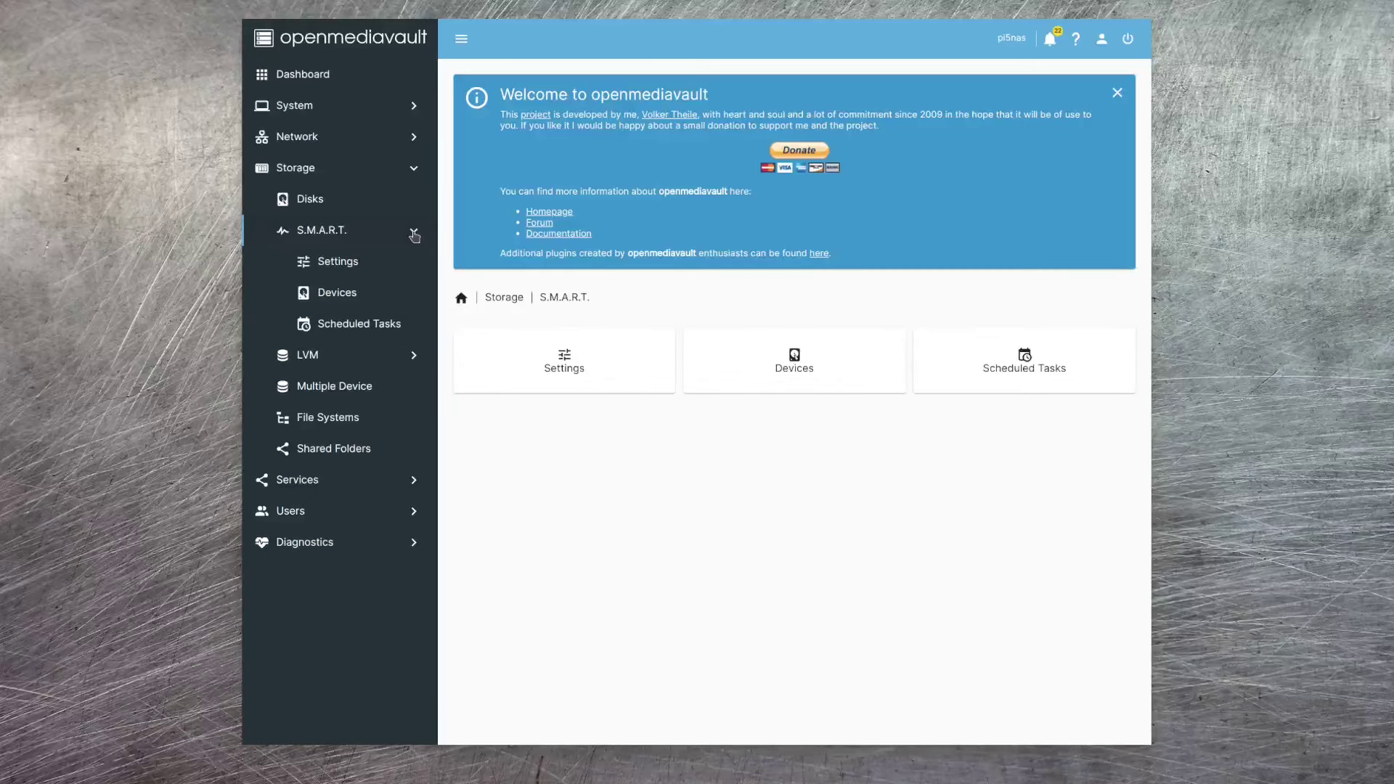
{"action": "left_click", "coordinate": [353, 294]}
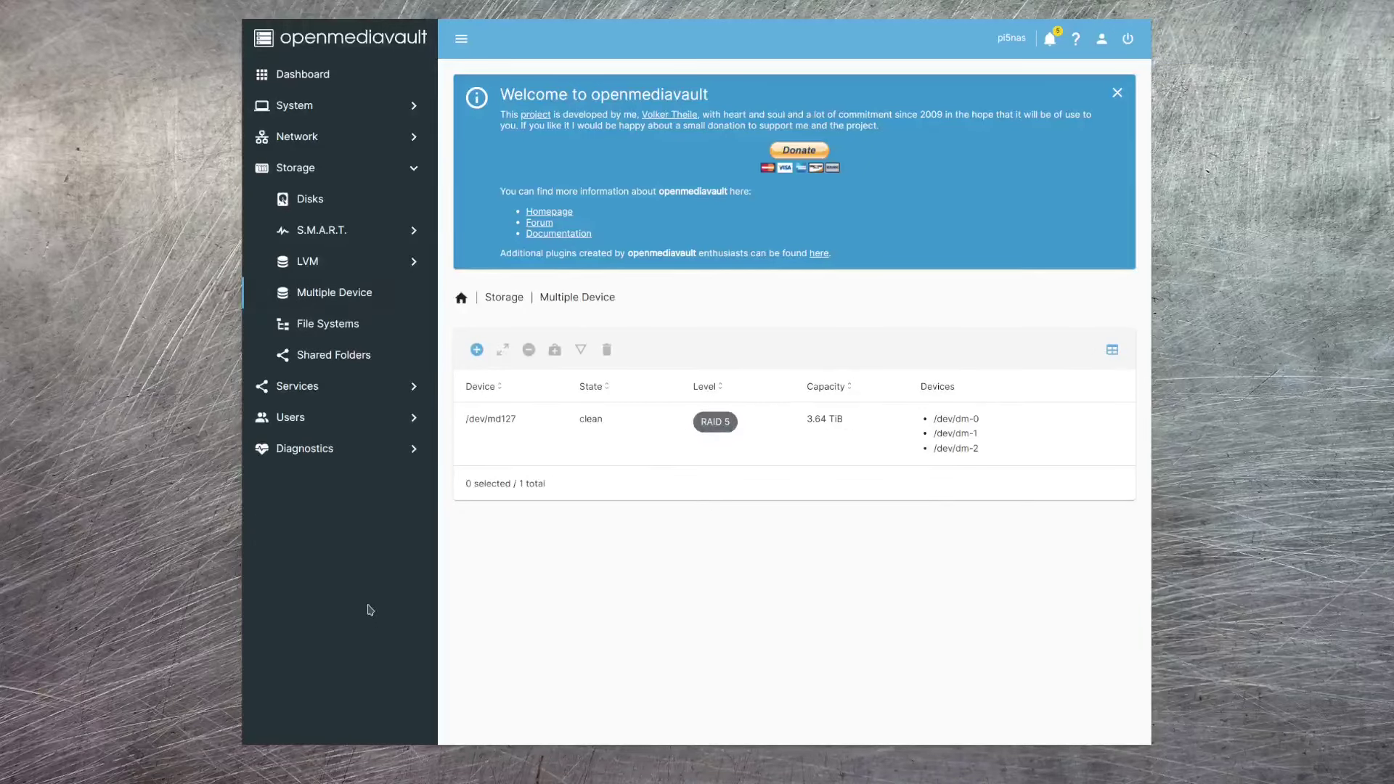
{"action": "left_click", "coordinate": [343, 327]}
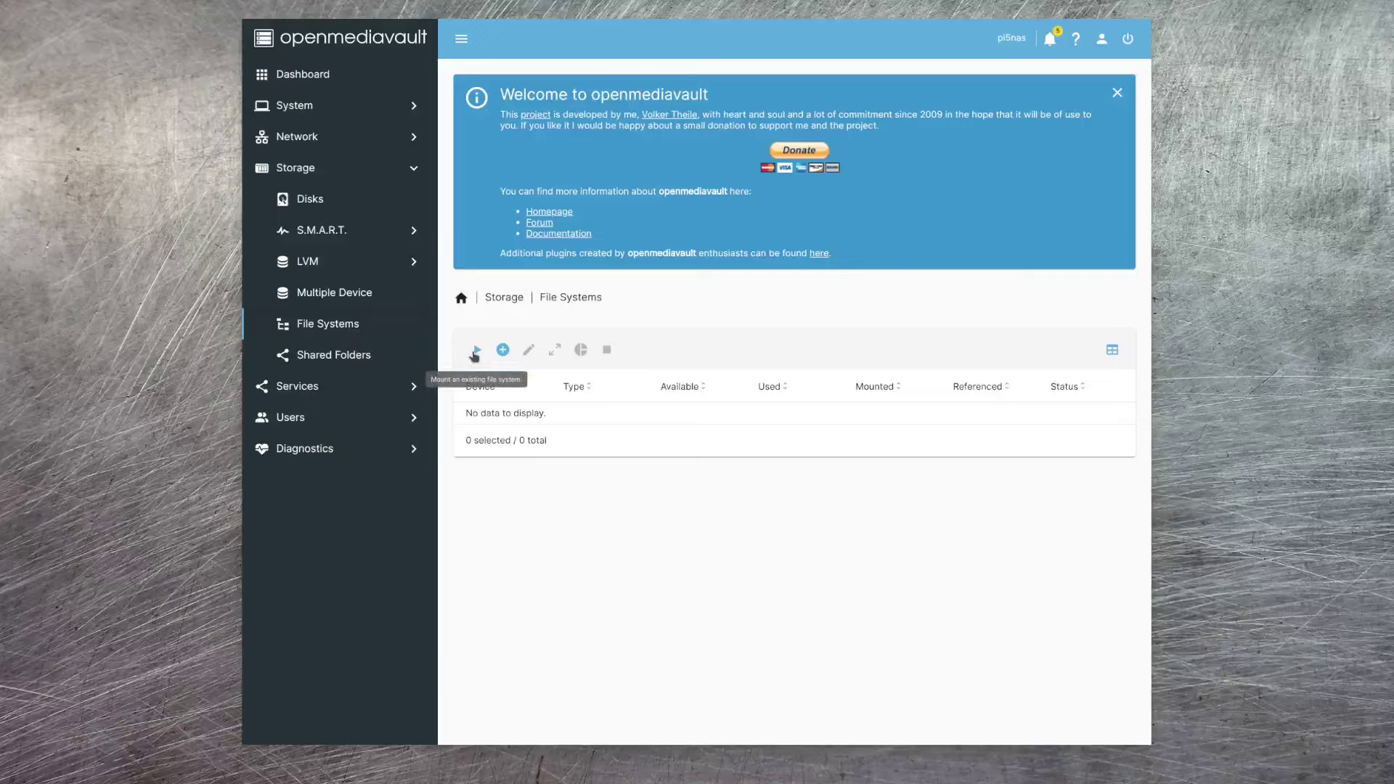
- Mount /dev/md127 with tag 'nas', save and apply the configuration change
{"action": "left_click", "coordinate": [475, 352]}
{"action": "left_click", "coordinate": [1056, 356]}
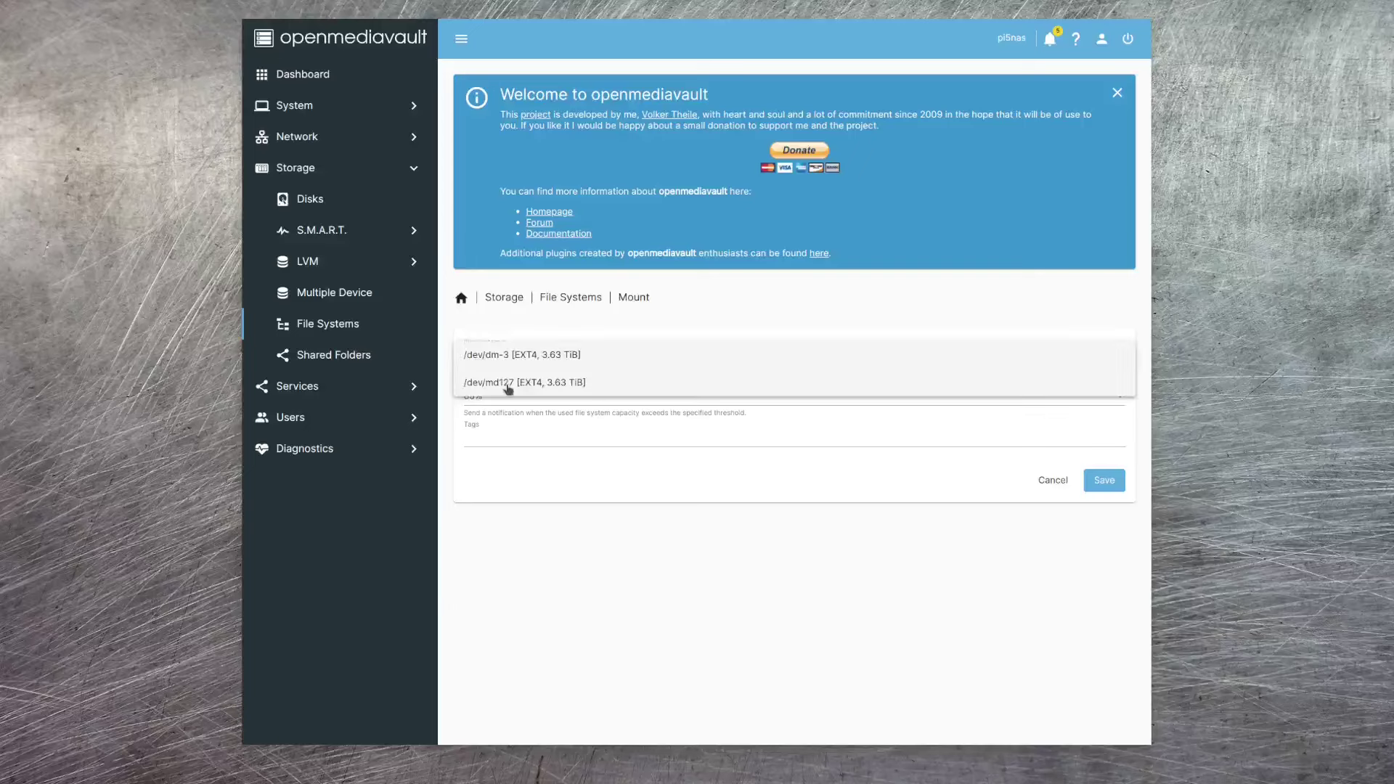
{"action": "left_click", "coordinate": [504, 384]}
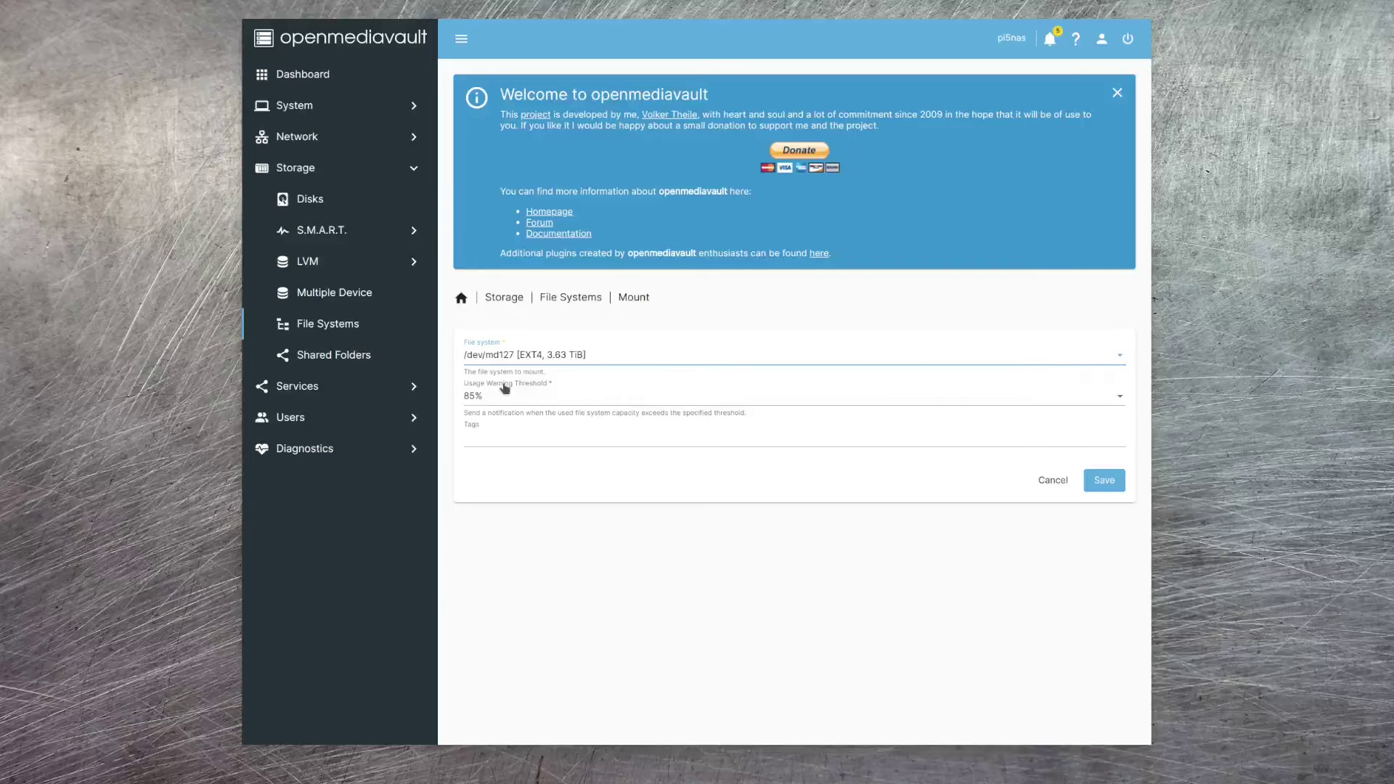
{"action": "left_click", "coordinate": [505, 440]}
{"action": "type", "text": "nas"}
{"action": "key", "text": "Return"}
{"action": "left_click", "coordinate": [1107, 486]}
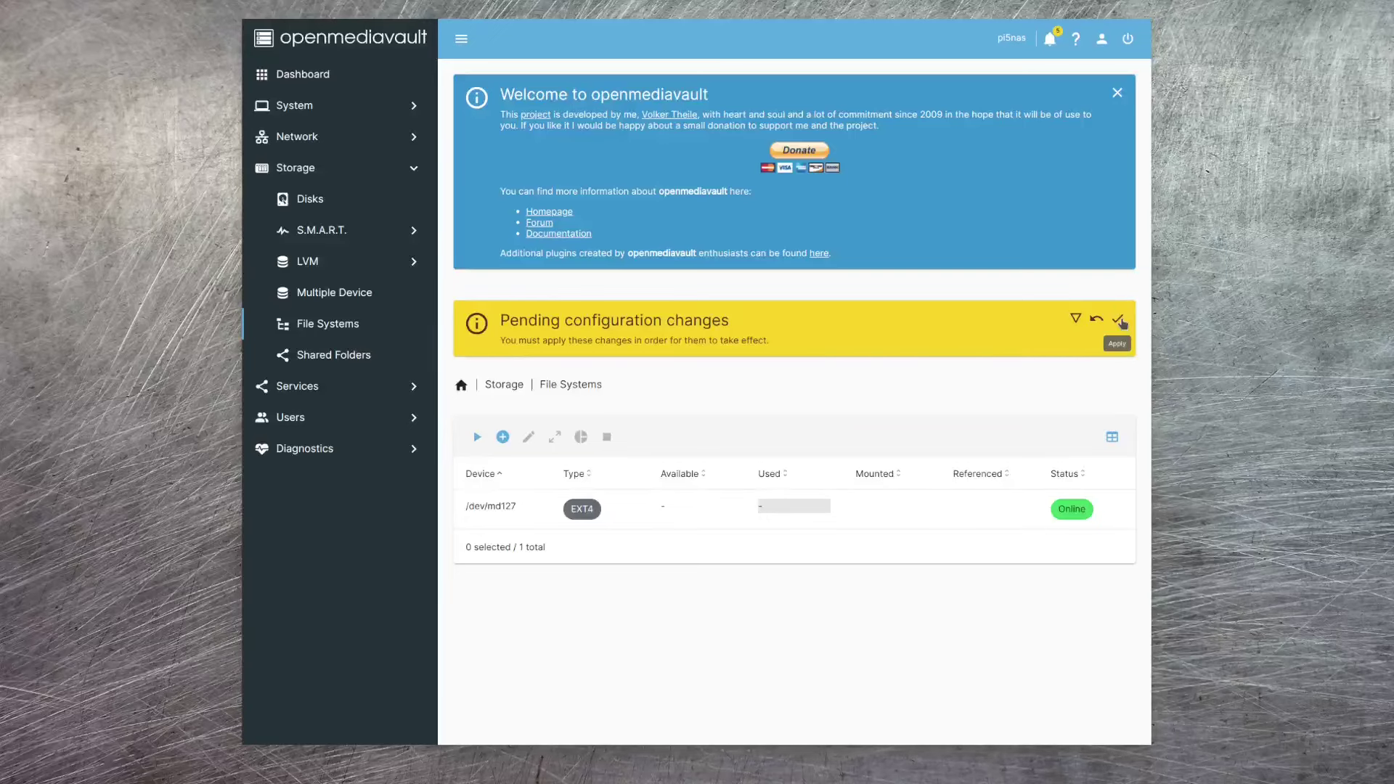
{"action": "left_click", "coordinate": [1118, 319]}
{"action": "left_click", "coordinate": [796, 418]}
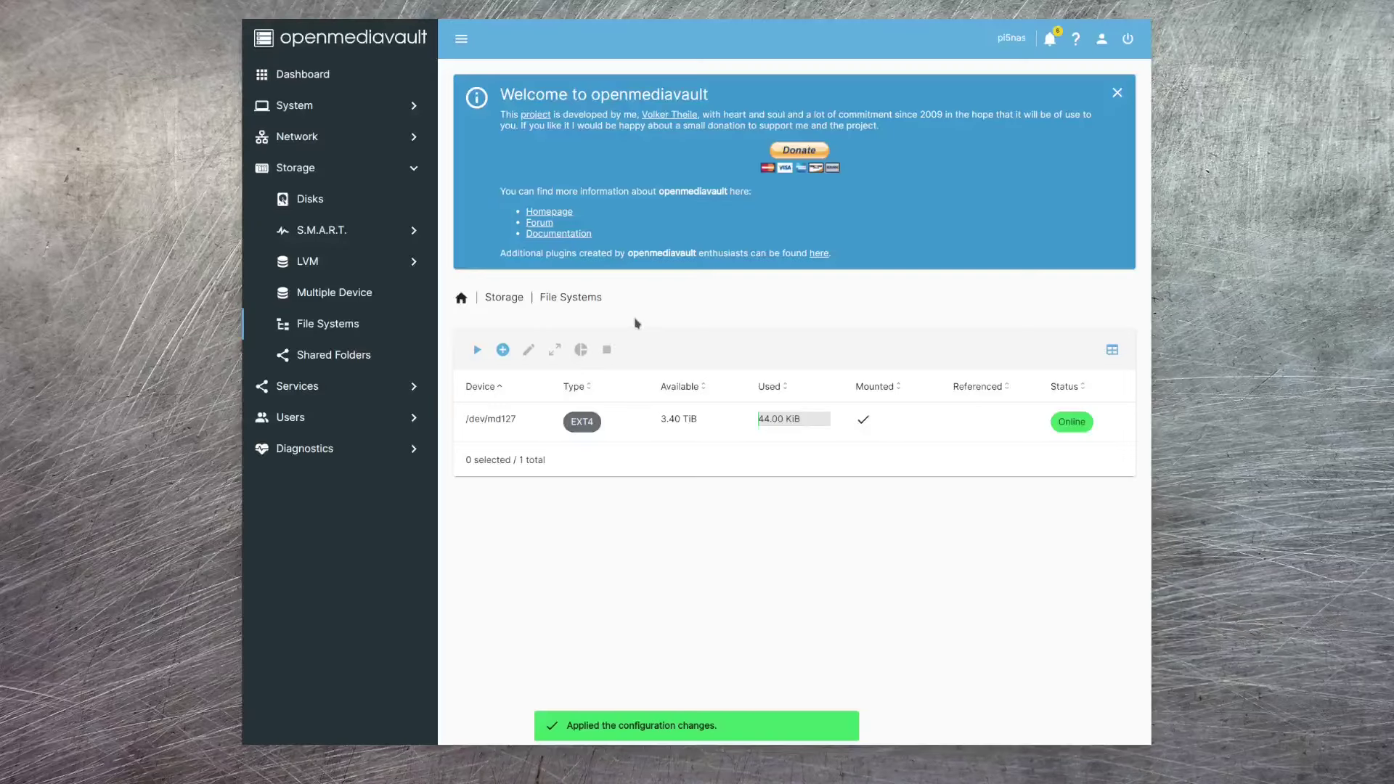
- Mount /dev/dm-3 with tag 'backup', save and apply the change
{"action": "left_click", "coordinate": [476, 351]}
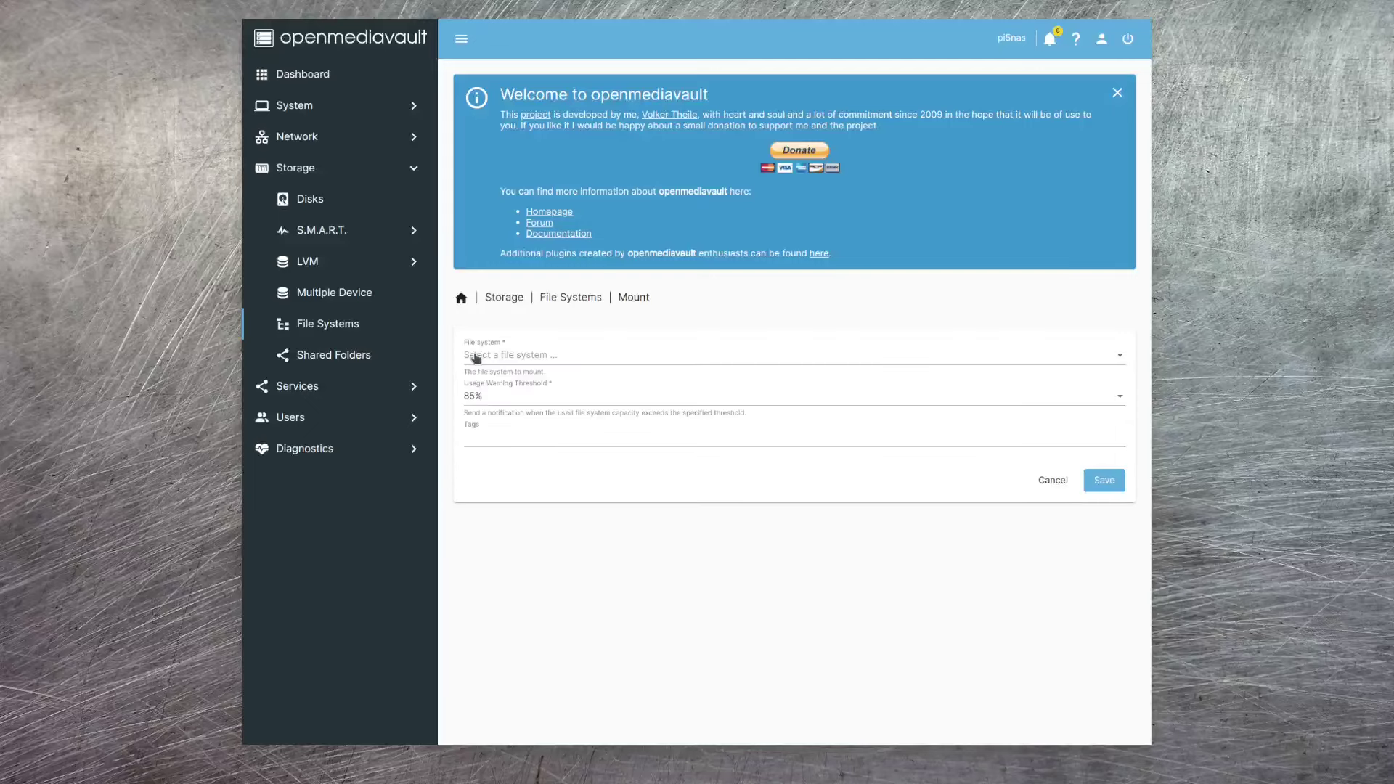
{"action": "left_click", "coordinate": [569, 354]}
{"action": "left_click", "coordinate": [529, 440]}
{"action": "type", "text": "backup"}
{"action": "key", "text": "Return"}
{"action": "left_click", "coordinate": [1113, 485]}
{"action": "left_click", "coordinate": [1116, 318]}
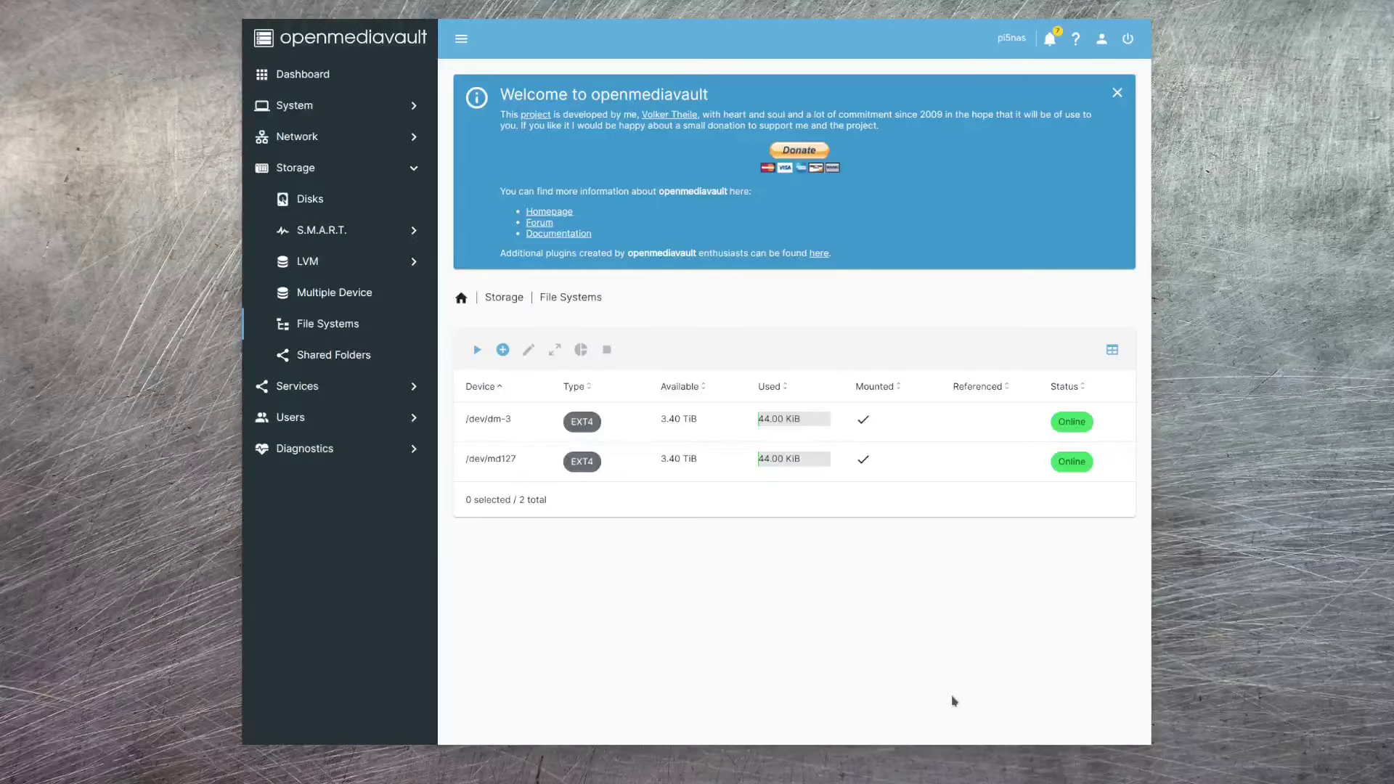
- Create shared folder 'nas' on /dev/md127 with relative path / and tag 'nas'
{"action": "left_click", "coordinate": [328, 359]}
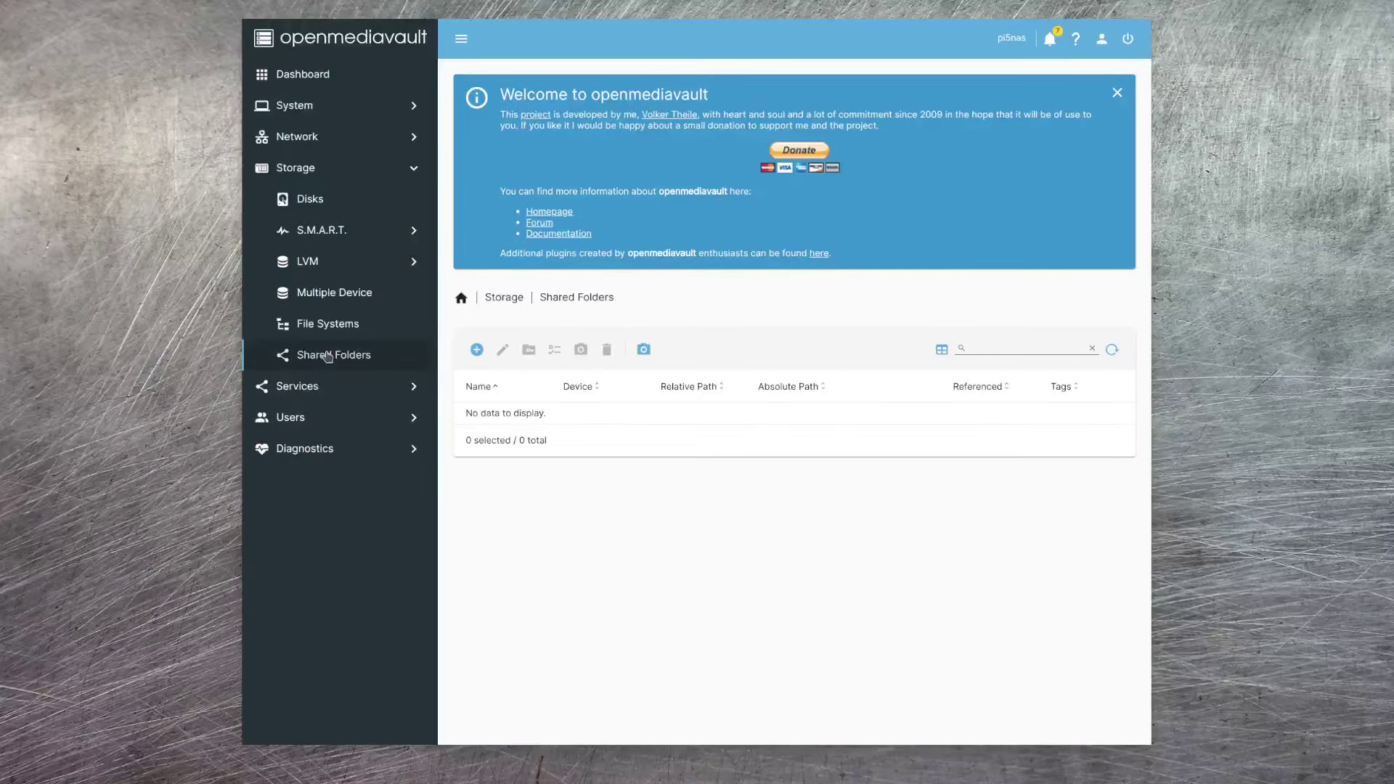
{"action": "left_click", "coordinate": [477, 351]}
{"action": "left_click", "coordinate": [480, 356]}
{"action": "type", "text": "nas"}
{"action": "left_click", "coordinate": [700, 398]}
{"action": "left_click", "coordinate": [529, 420]}
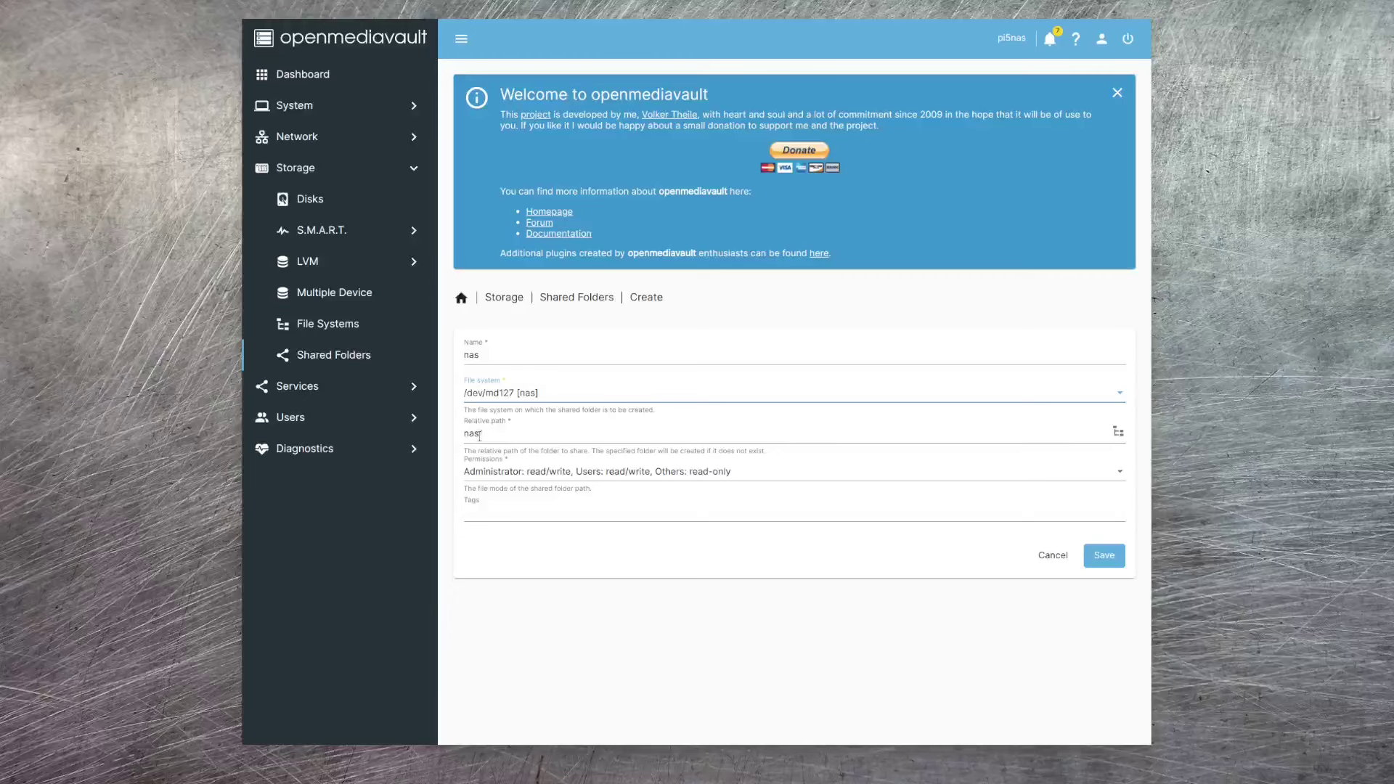
{"action": "left_click", "coordinate": [639, 440]}
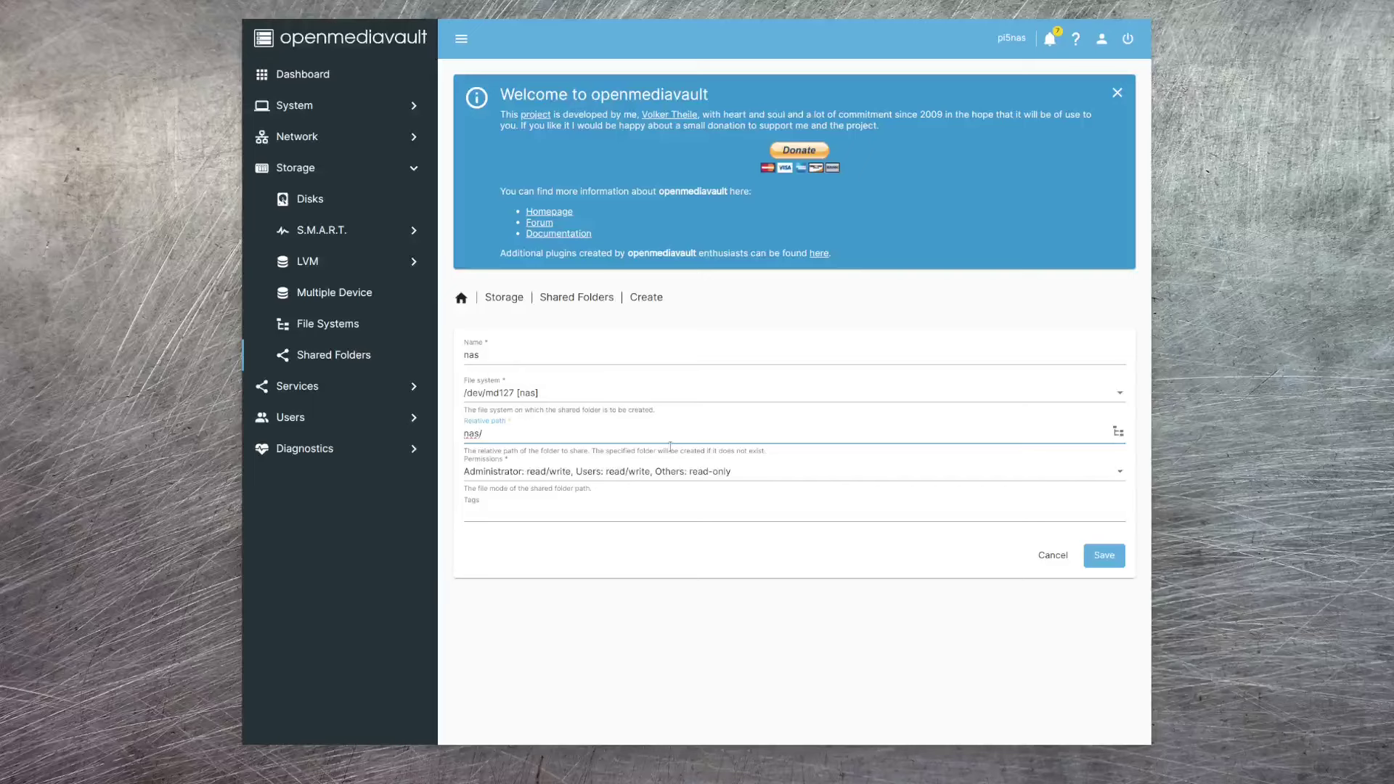
{"action": "key", "text": "BackSpace"}
{"action": "key", "text": "BackSpace"}
{"action": "key", "text": "BackSpace"}
{"action": "left_click", "coordinate": [523, 514]}
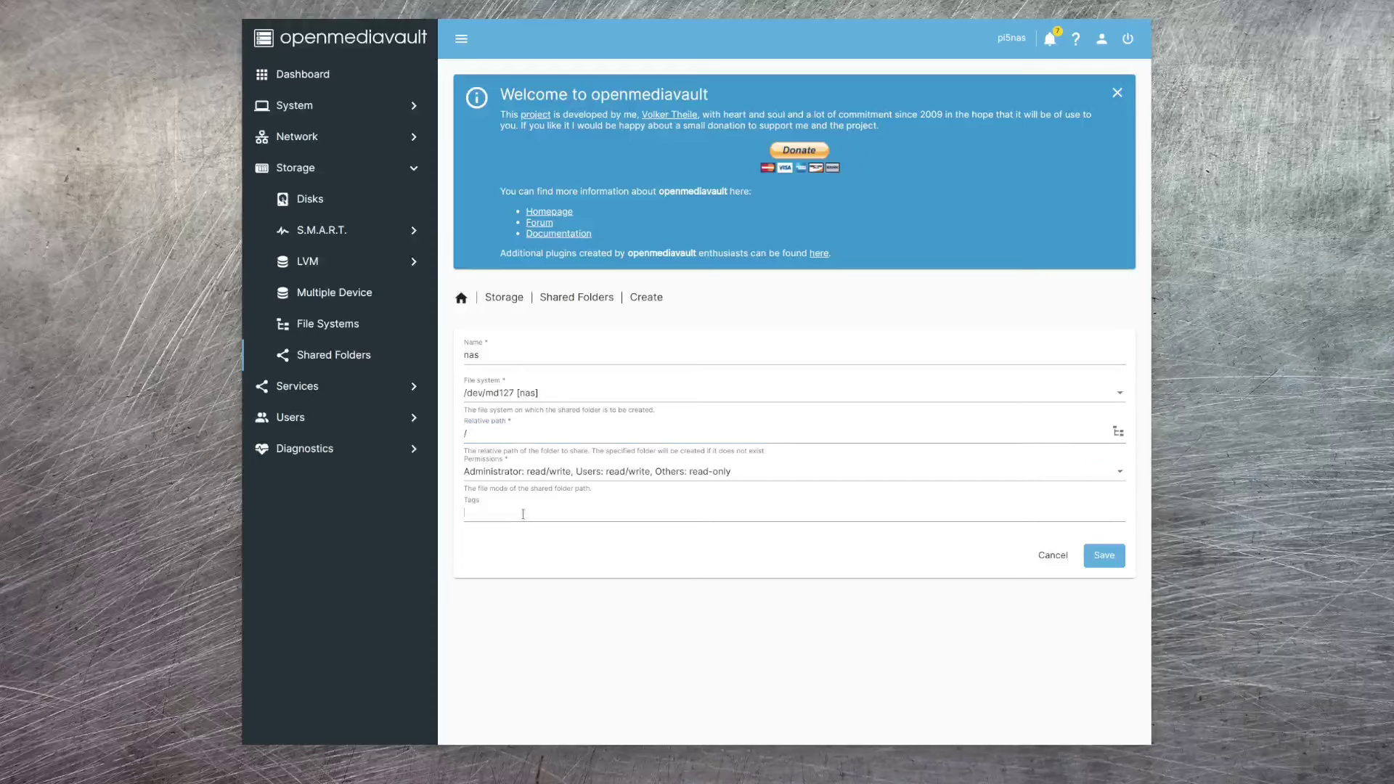
{"action": "type", "text": "nas"}
{"action": "key", "text": "Return"}
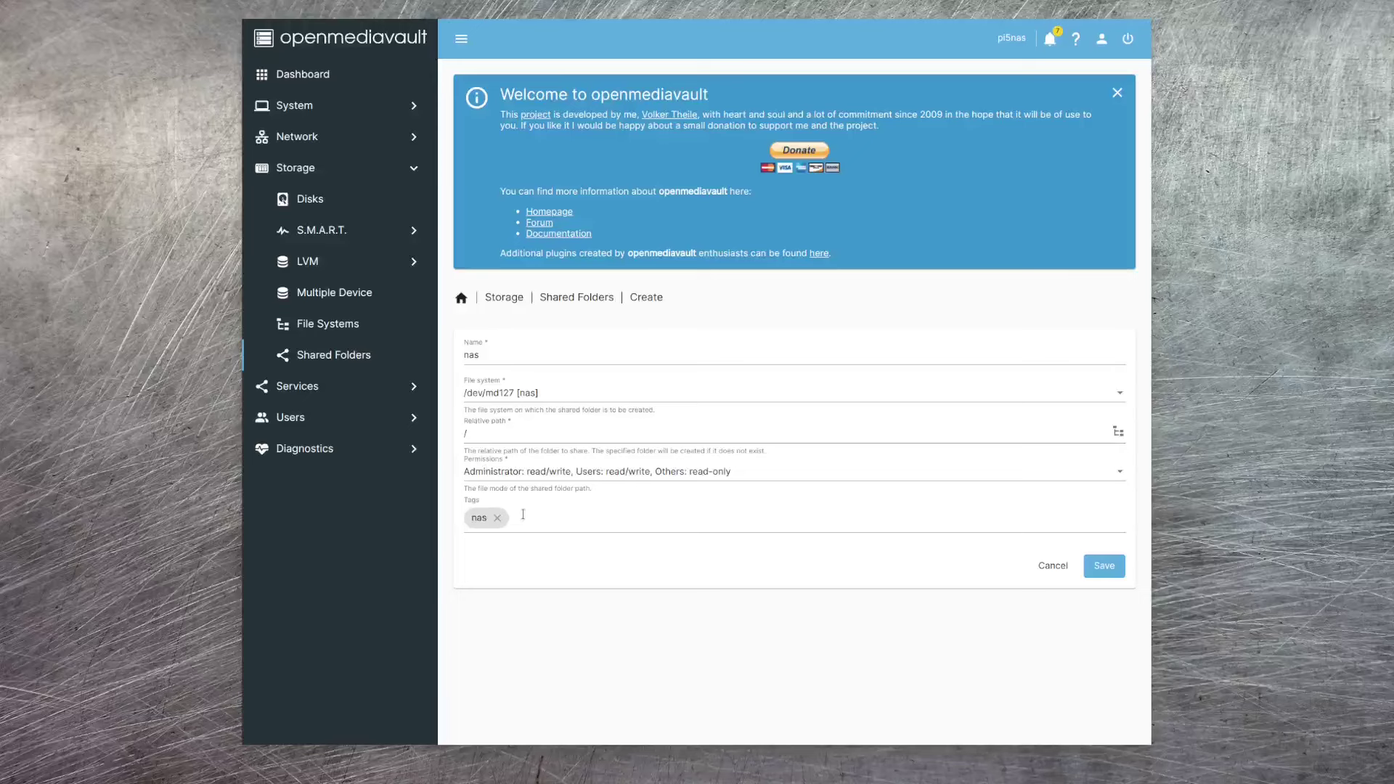
{"action": "left_click", "coordinate": [1104, 566]}
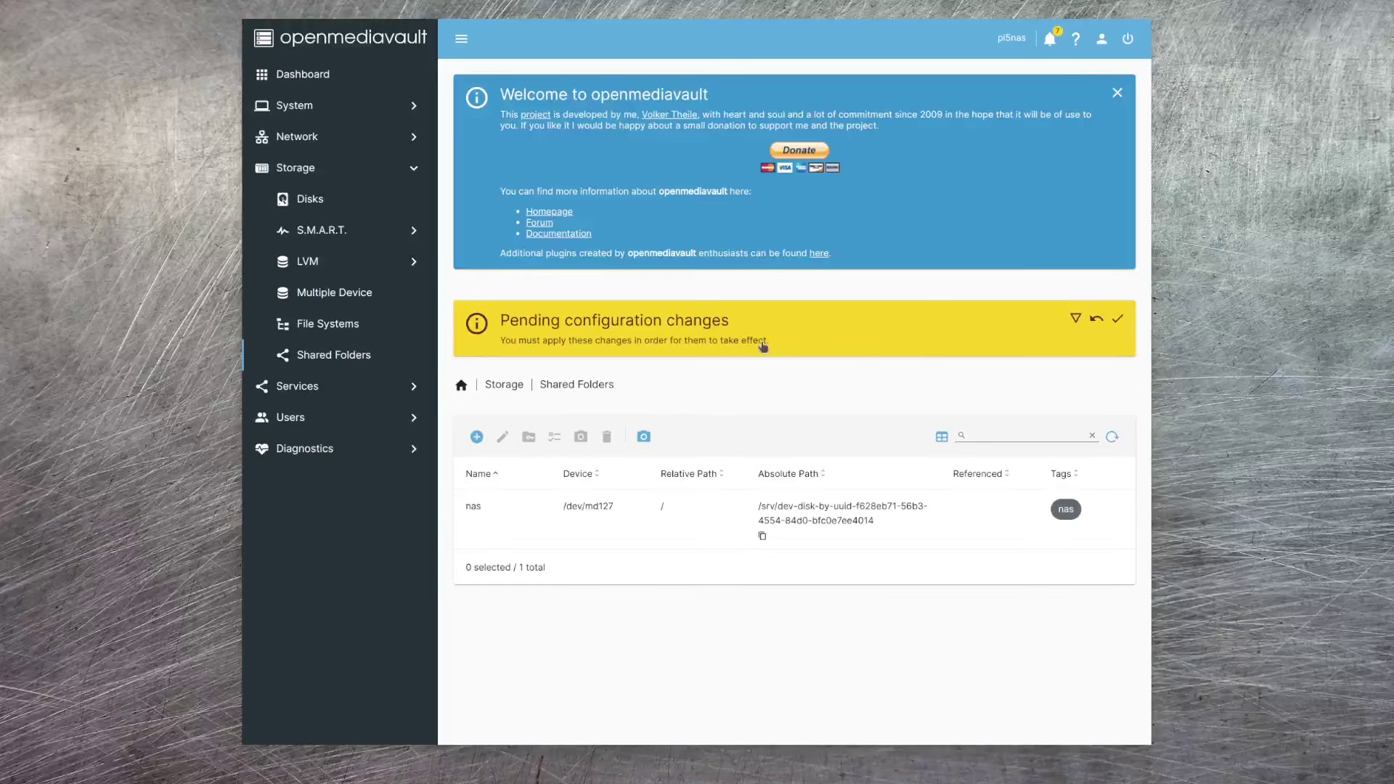
- Create shared folder 'backup' on /dev/dm-3, save, and apply the changes
{"action": "left_click", "coordinate": [476, 438]}
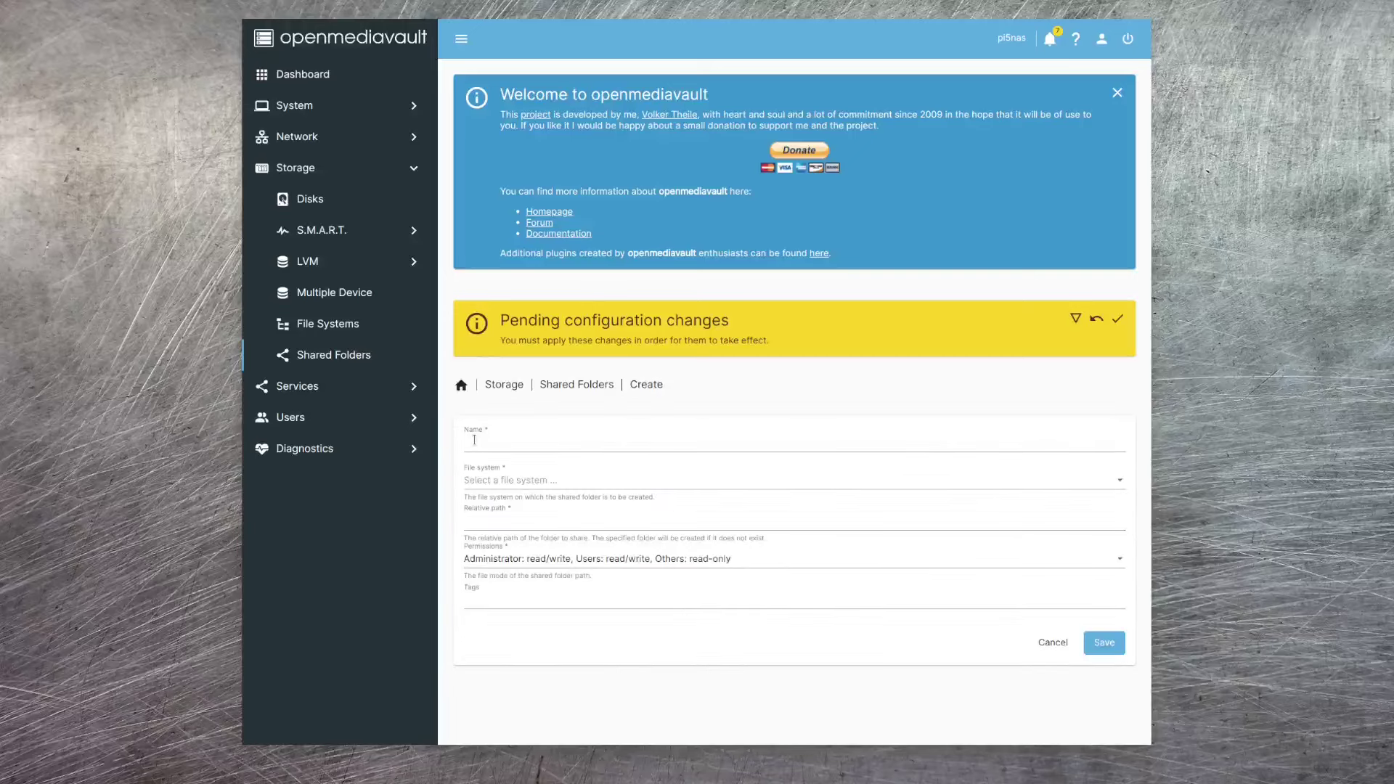
{"action": "left_click", "coordinate": [474, 439]}
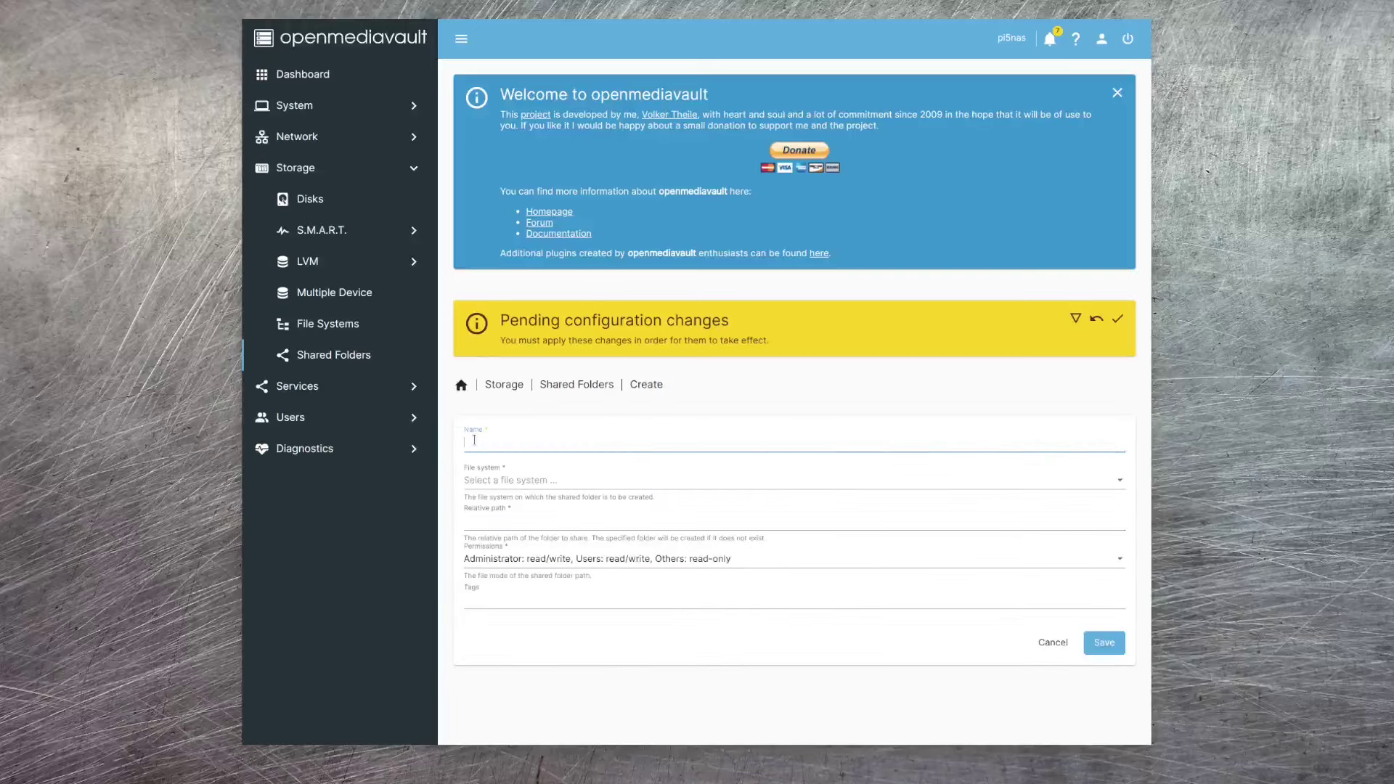
{"action": "type", "text": "backup"}
{"action": "left_click", "coordinate": [520, 482]}
{"action": "left_click", "coordinate": [520, 487]}
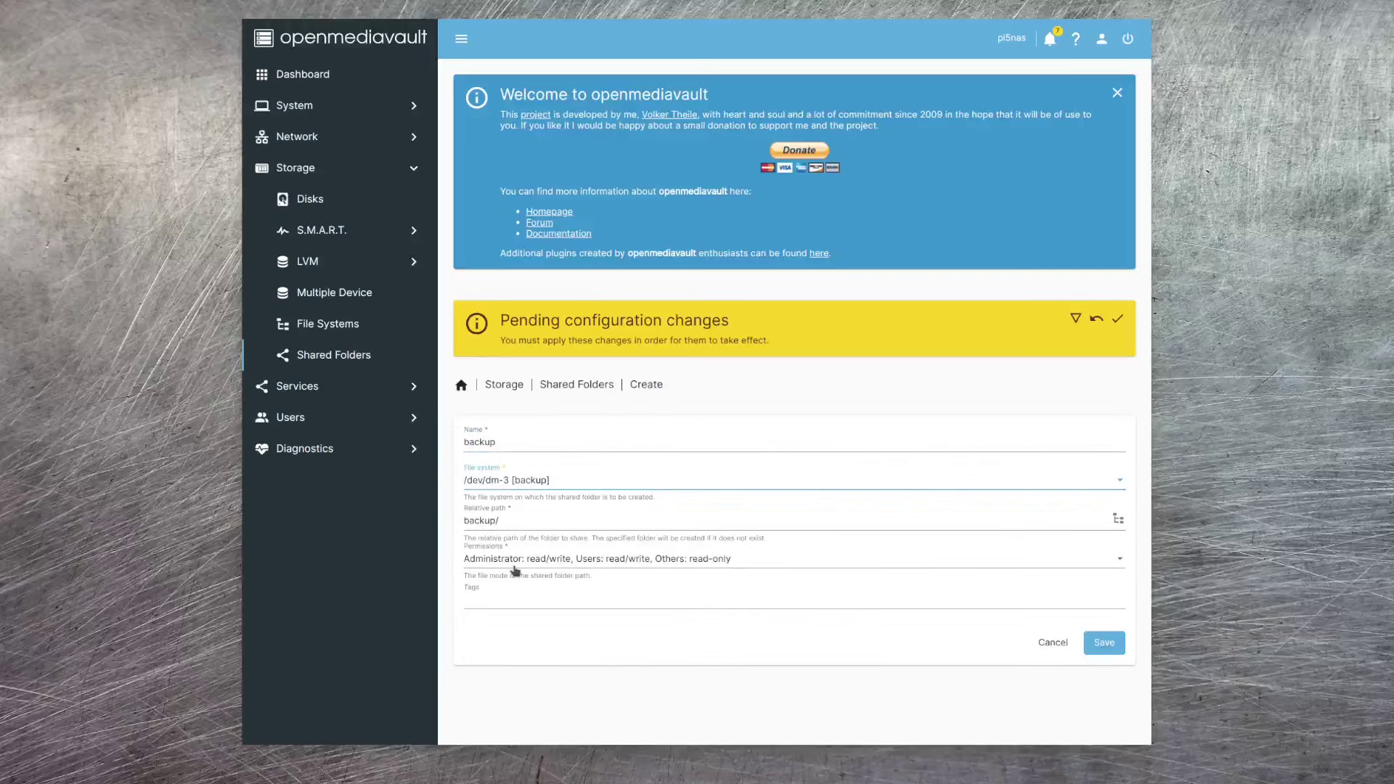
{"action": "left_click", "coordinate": [492, 521]}
{"action": "left_click", "coordinate": [1105, 643]}
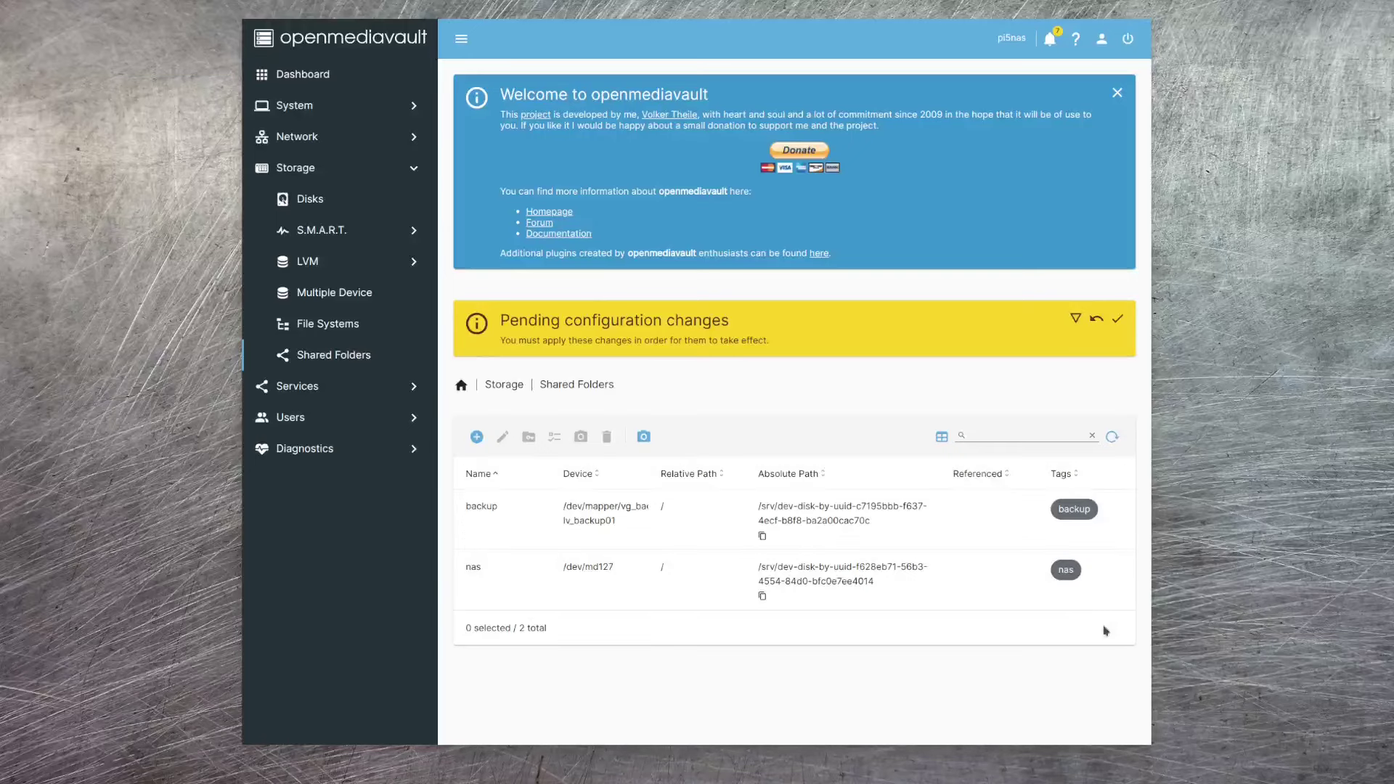
{"action": "left_click", "coordinate": [1118, 323]}
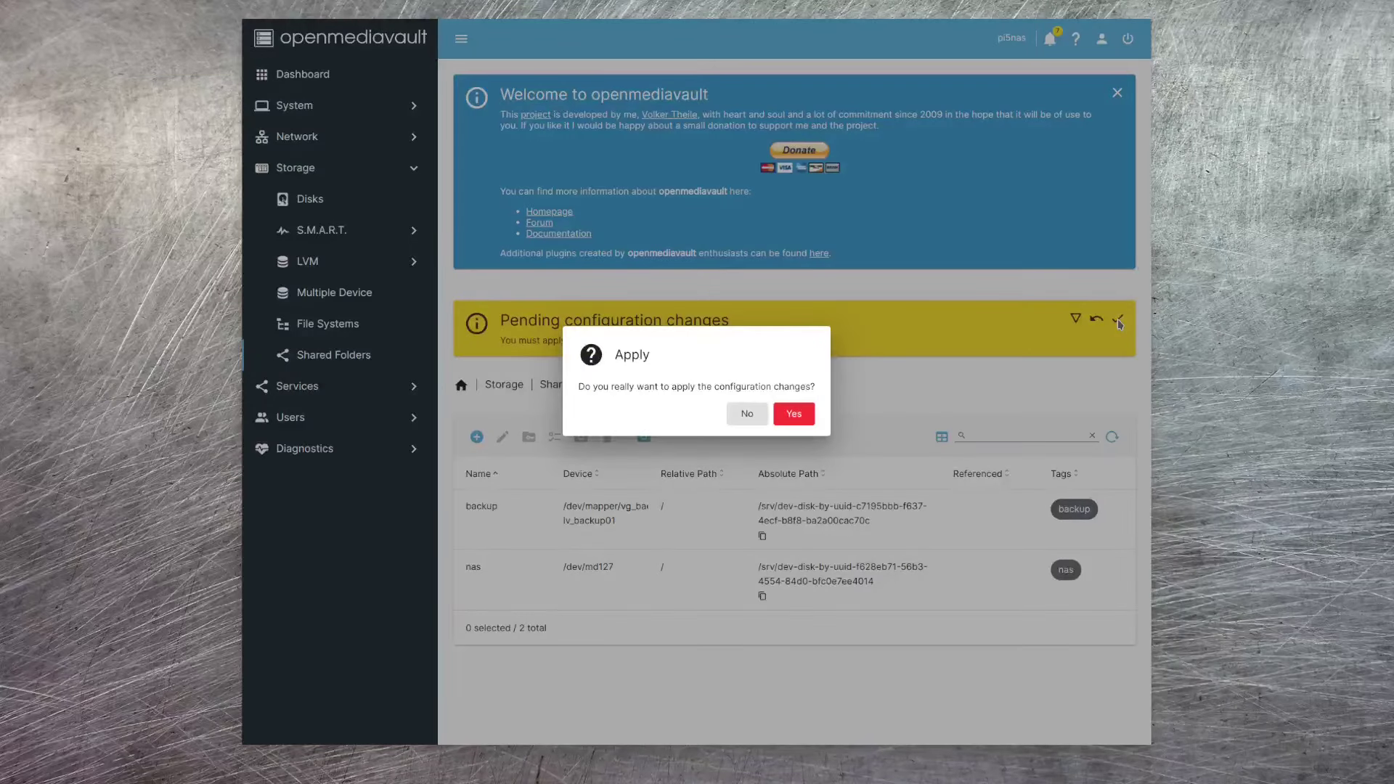
{"action": "left_click", "coordinate": [796, 416]}
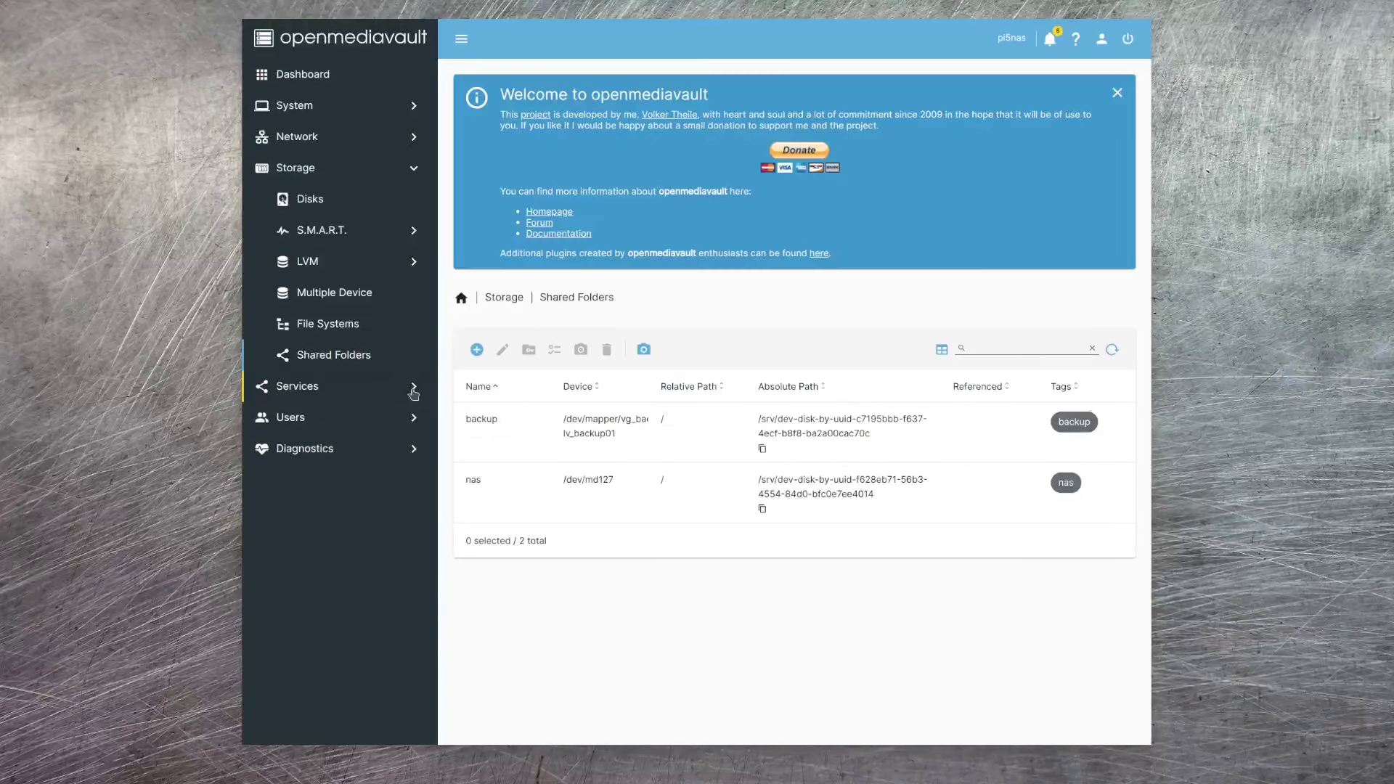
- Tick Enabled in Services > SMB/CIFS > Settings, save, then view the empty SMB Shares list
{"action": "left_click", "coordinate": [413, 388]}
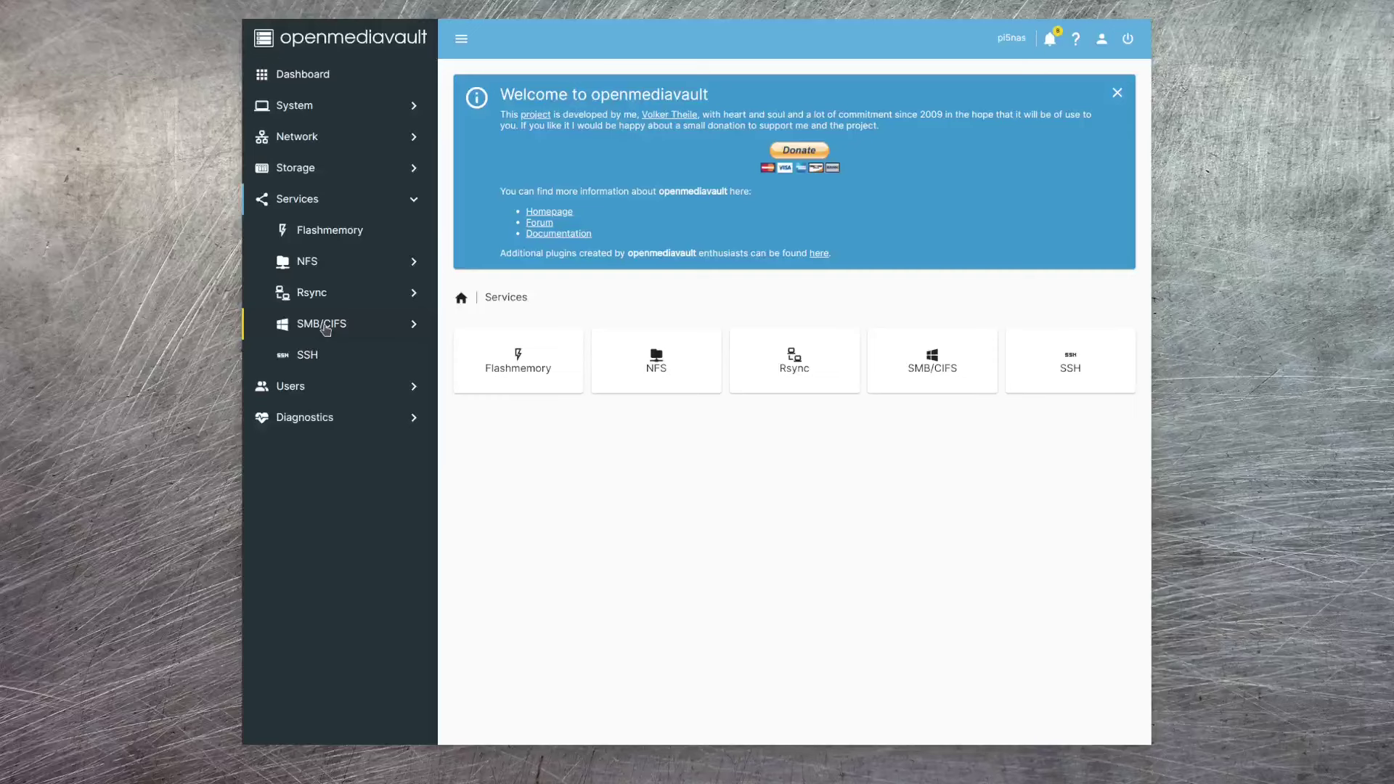
{"action": "left_click", "coordinate": [325, 330]}
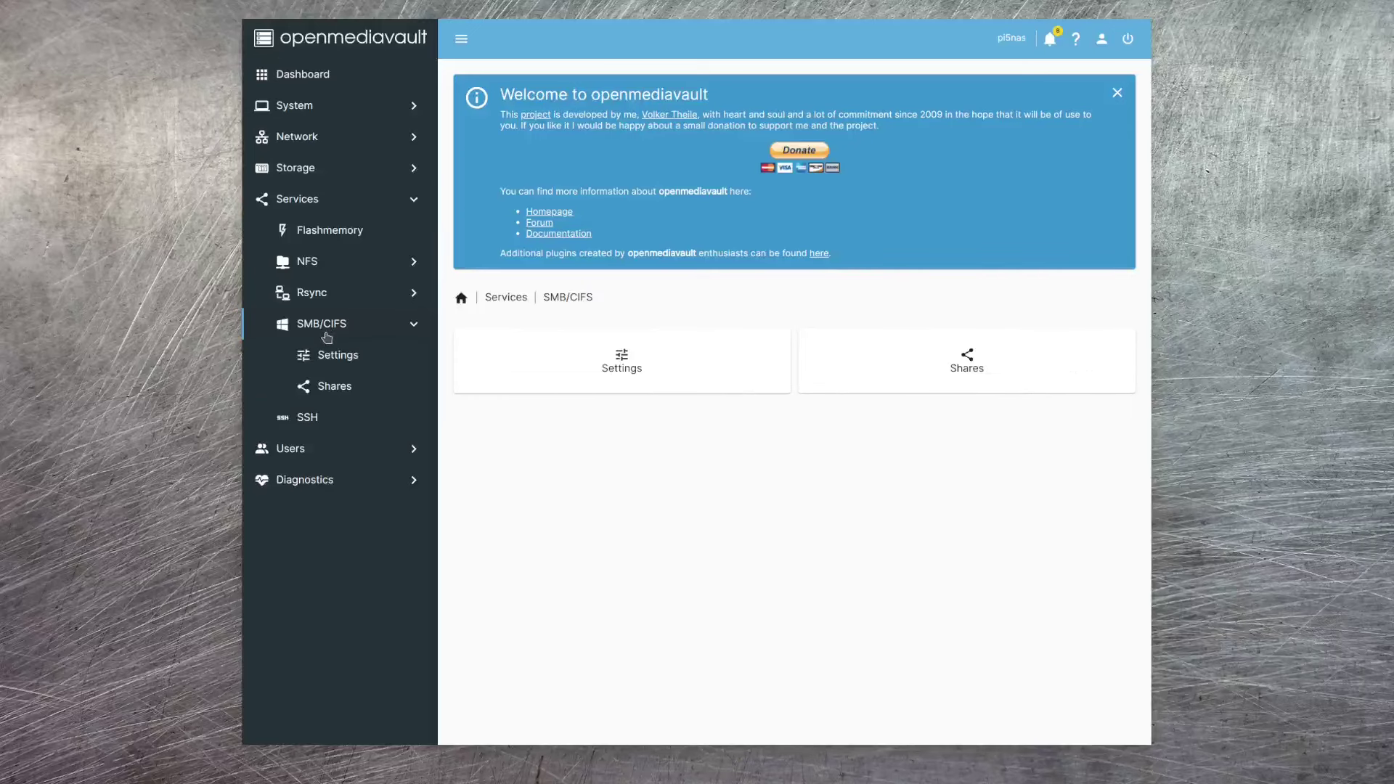
{"action": "left_click", "coordinate": [331, 363]}
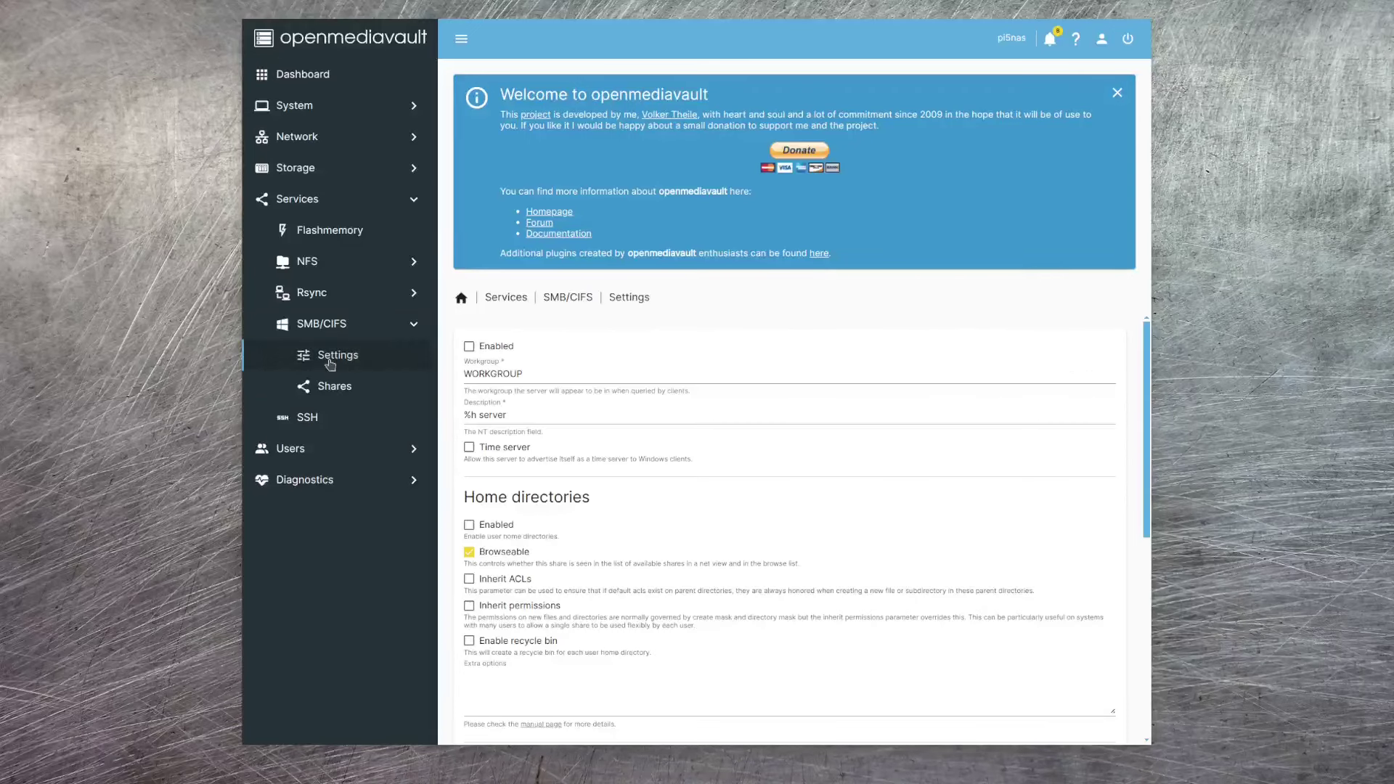
{"action": "left_click", "coordinate": [468, 347]}
{"action": "scroll", "coordinate": [995, 545], "scroll_direction": "down", "scroll_amount": 5}
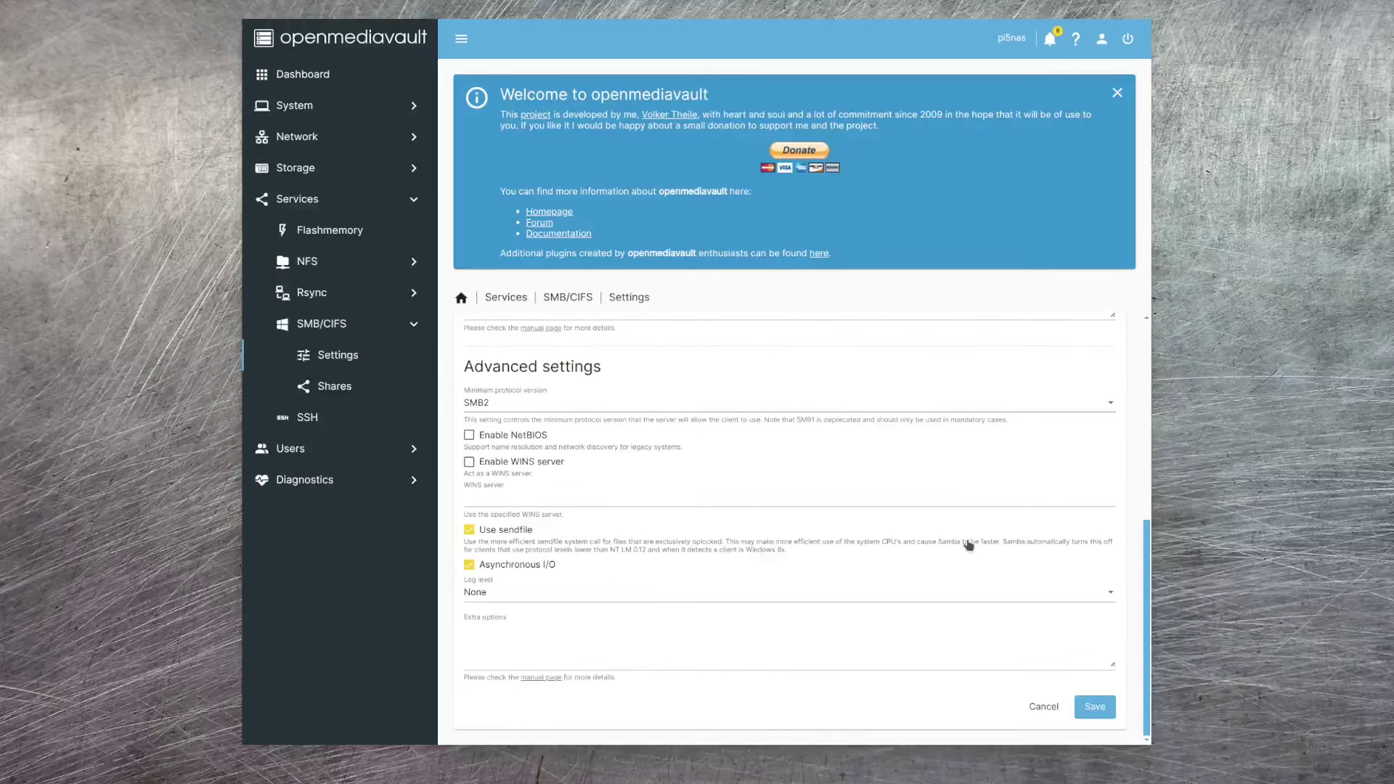
{"action": "left_click", "coordinate": [1095, 706]}
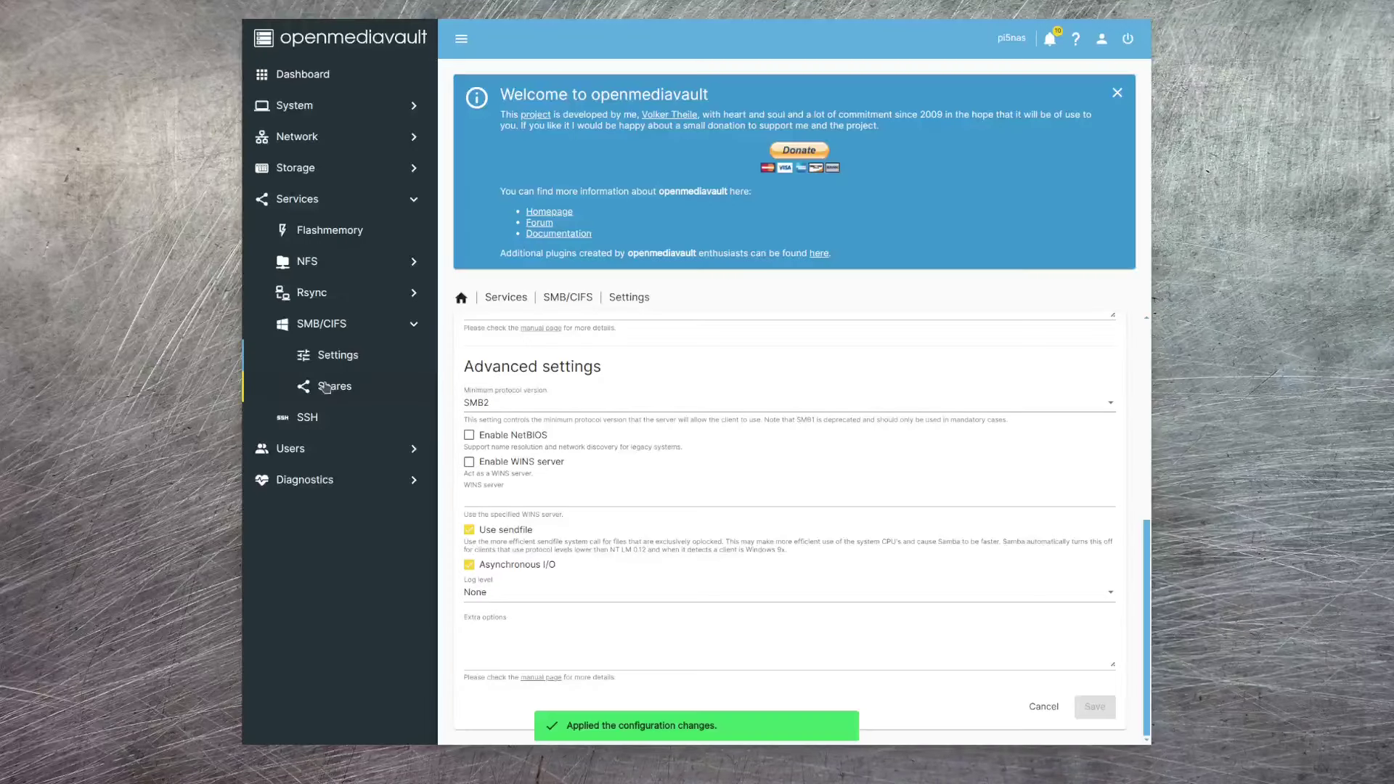
{"action": "left_click", "coordinate": [326, 388]}
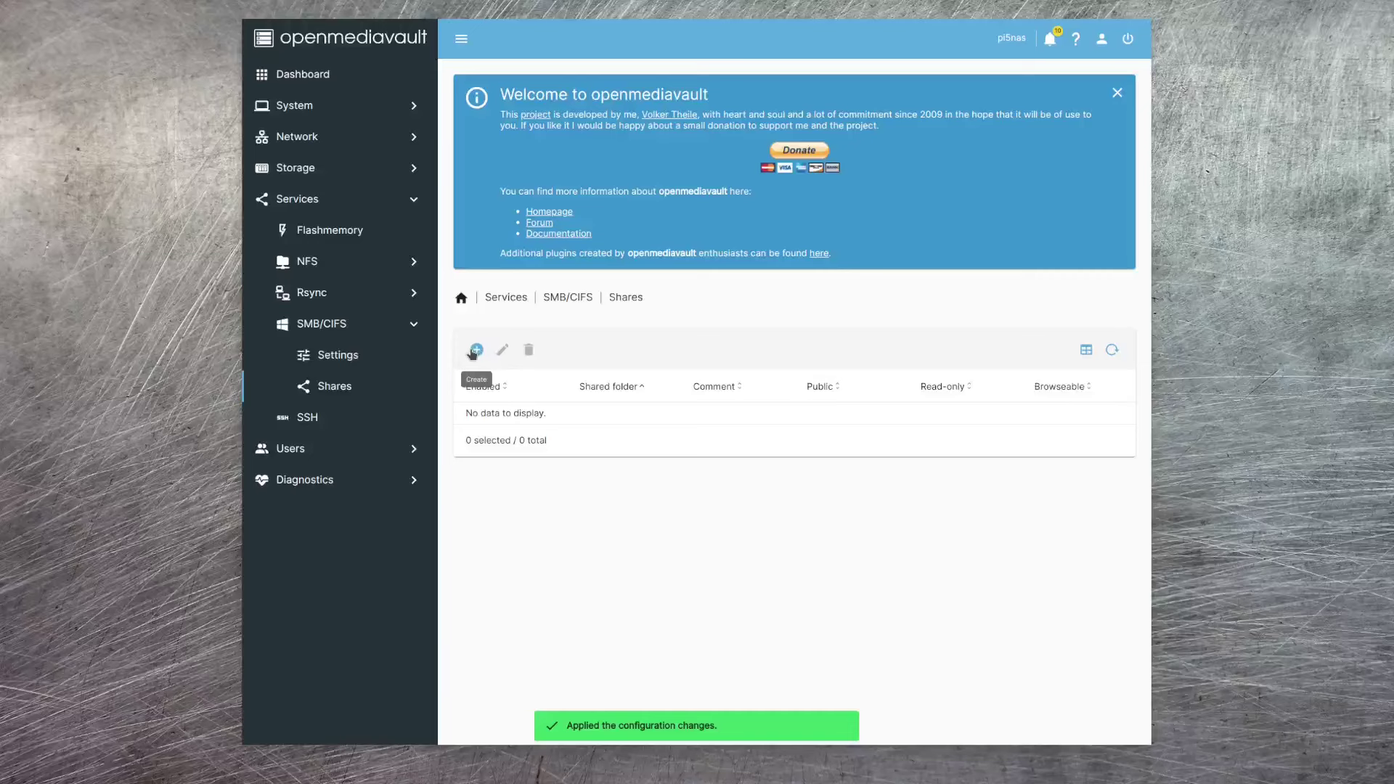
- Create an SMB share for the nas [nas] folder with a descriptive NAS comment, save and apply
{"action": "left_click", "coordinate": [480, 351]}
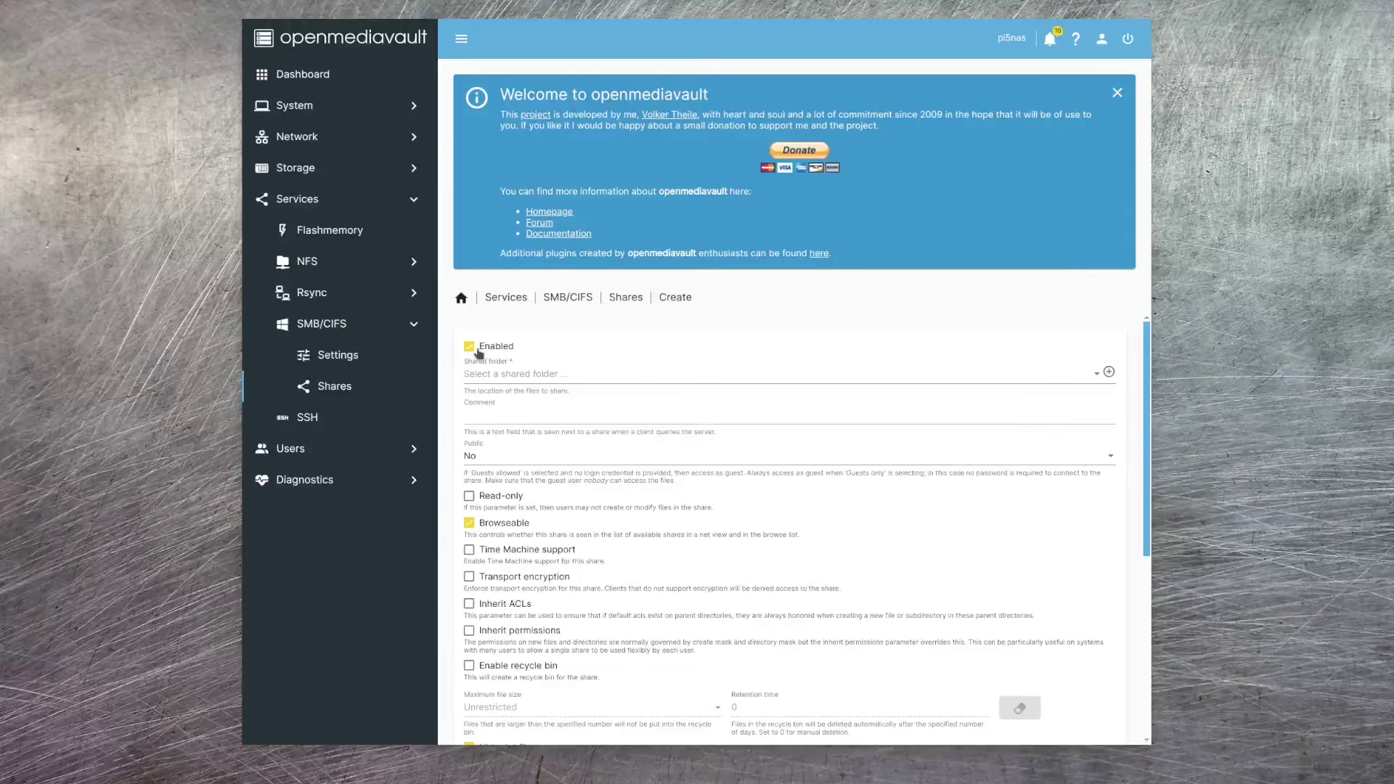
{"action": "left_click", "coordinate": [1096, 374]}
{"action": "left_click", "coordinate": [496, 403]}
{"action": "left_click", "coordinate": [521, 414]}
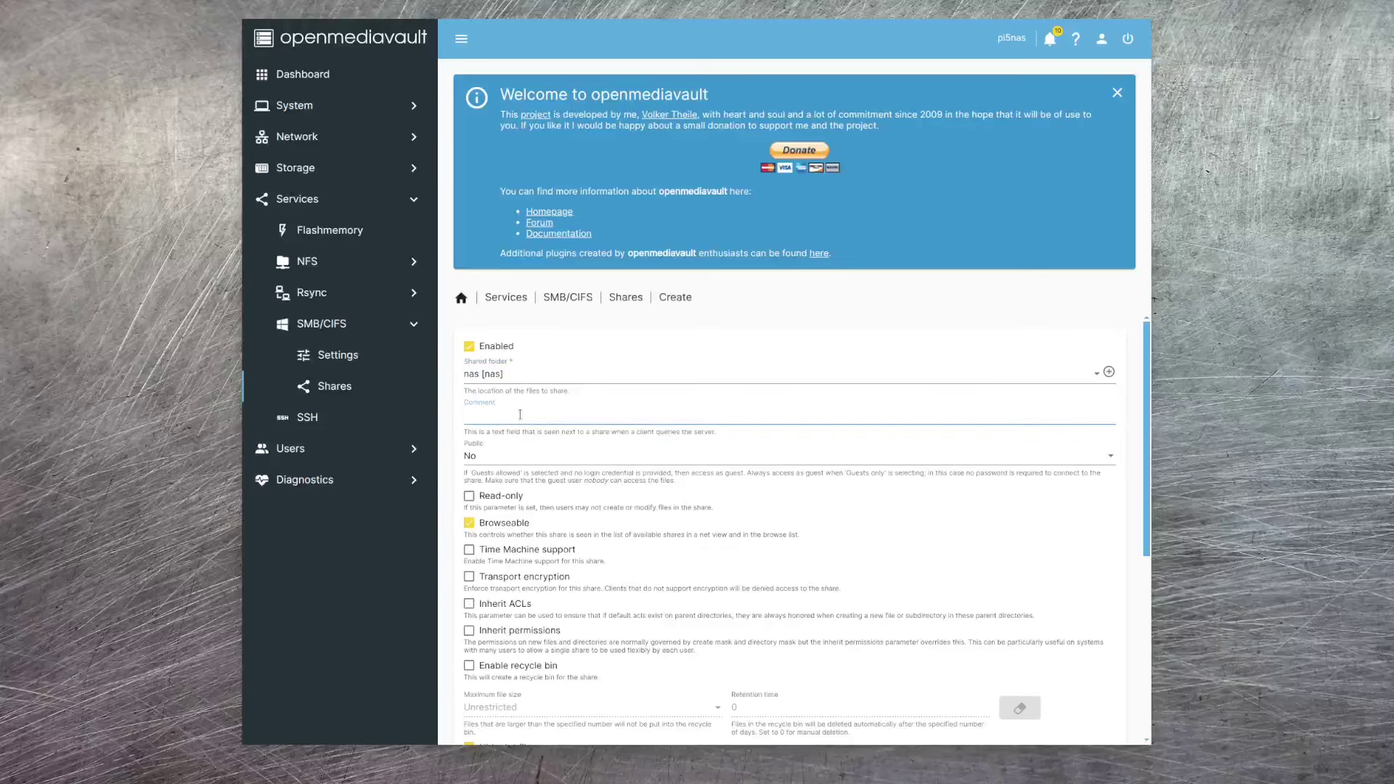
{"action": "type", "text": "Jeffs Pi in the Sky NAS"}
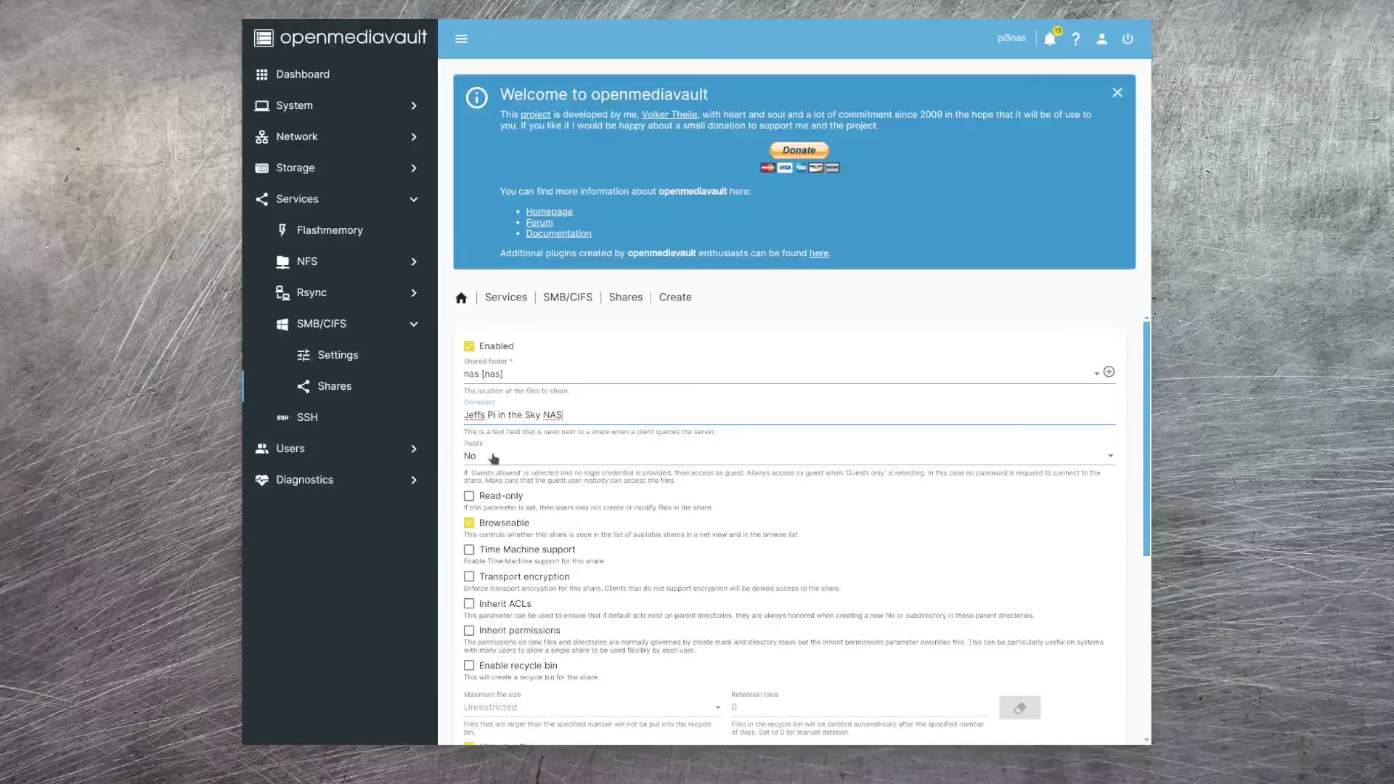
{"action": "scroll", "coordinate": [852, 550], "scroll_direction": "down", "scroll_amount": 5}
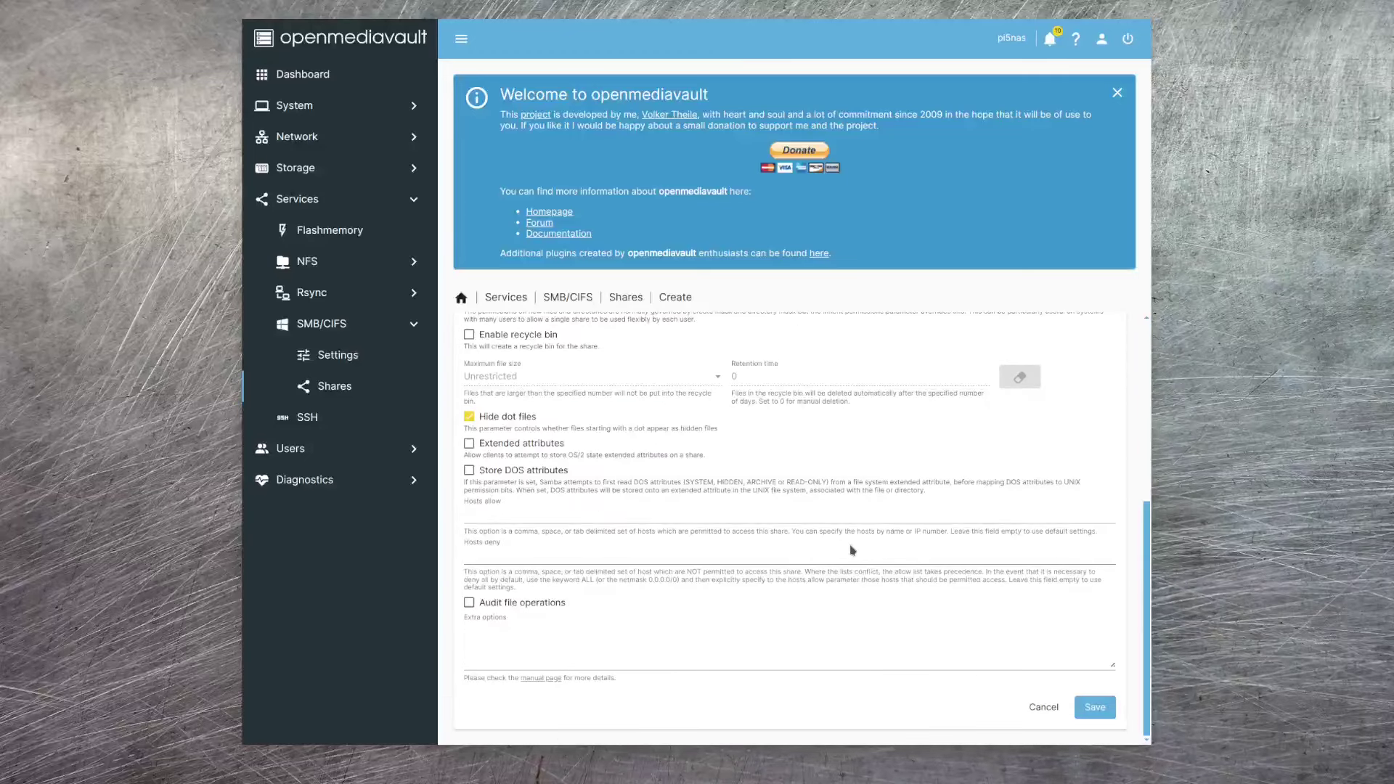
{"action": "left_click", "coordinate": [1087, 719]}
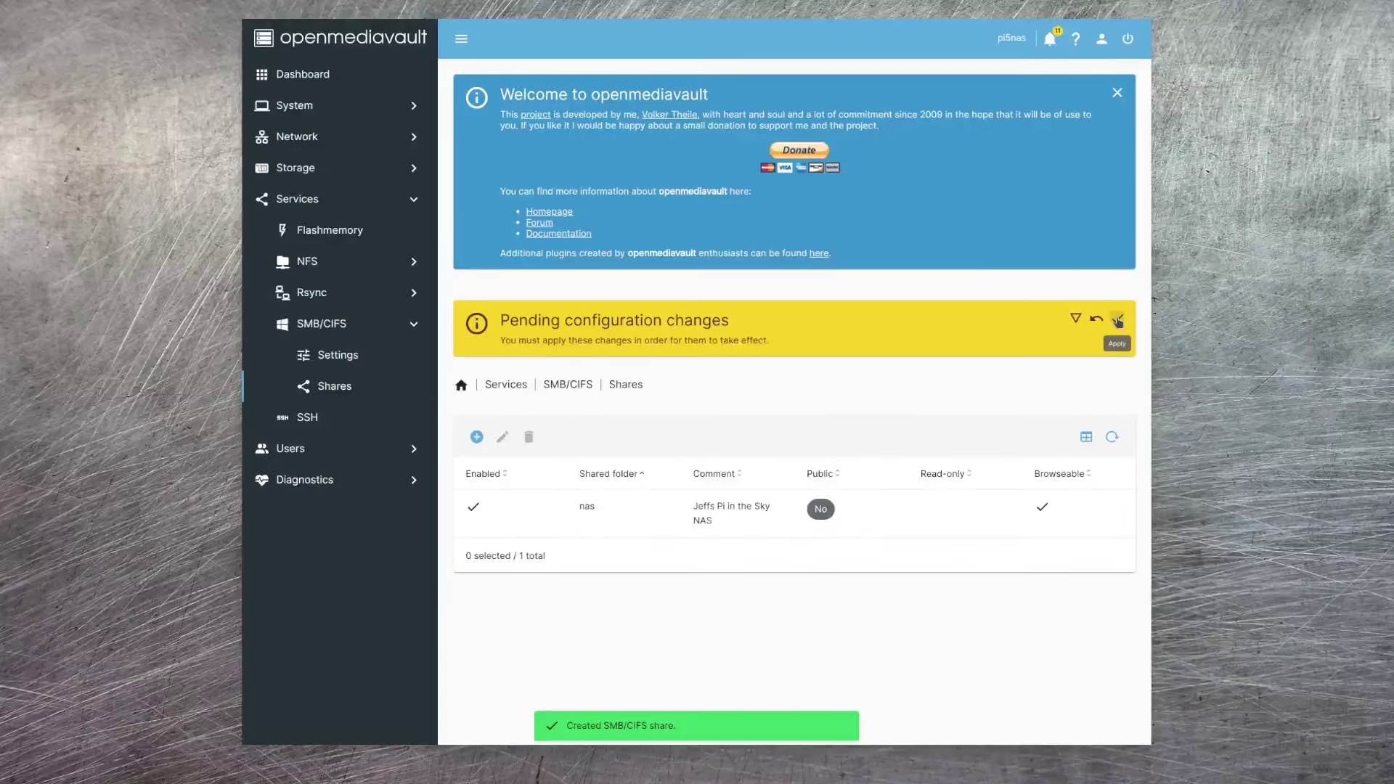
{"action": "left_click", "coordinate": [1118, 321]}
{"action": "left_click", "coordinate": [795, 412]}
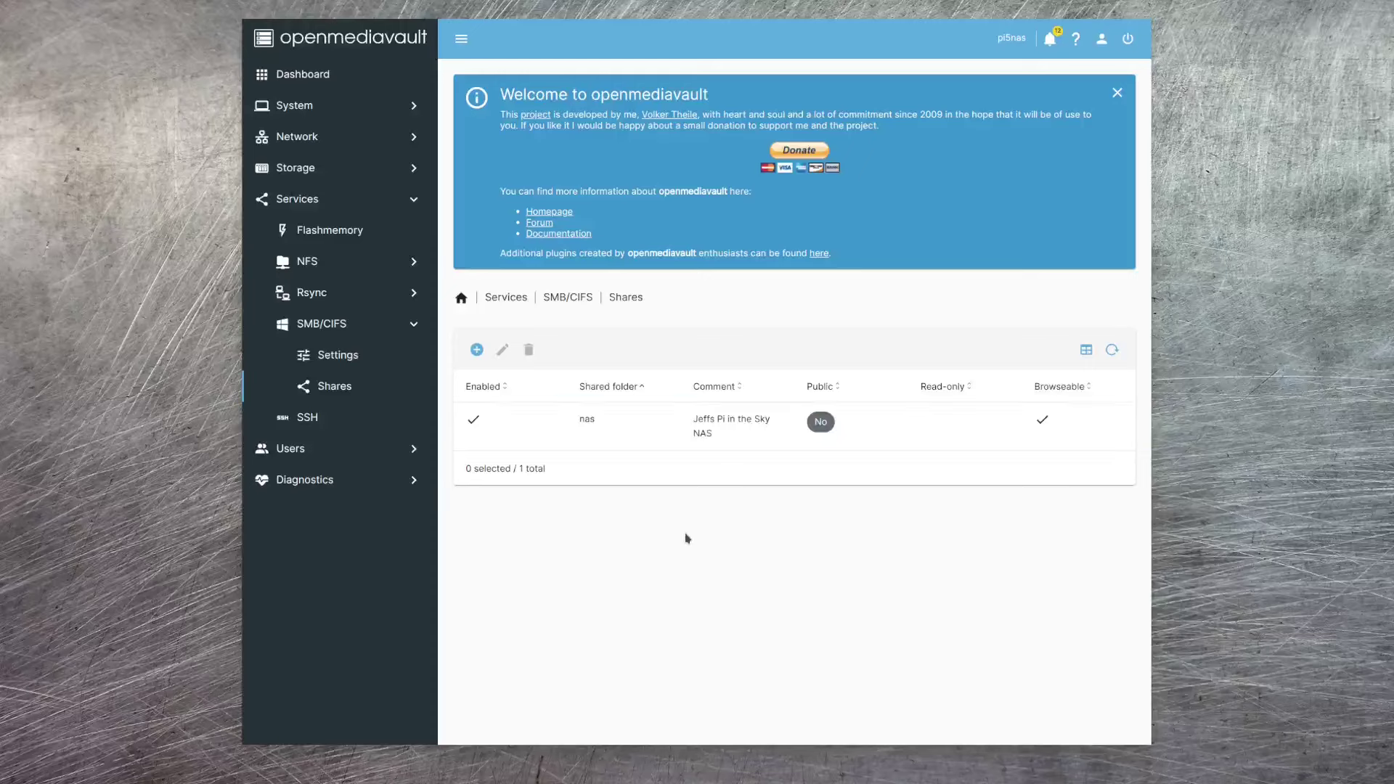
- In Users > Users, create a new user, entering its name, e-mail and password with confirmation
{"action": "left_click", "coordinate": [305, 450]}
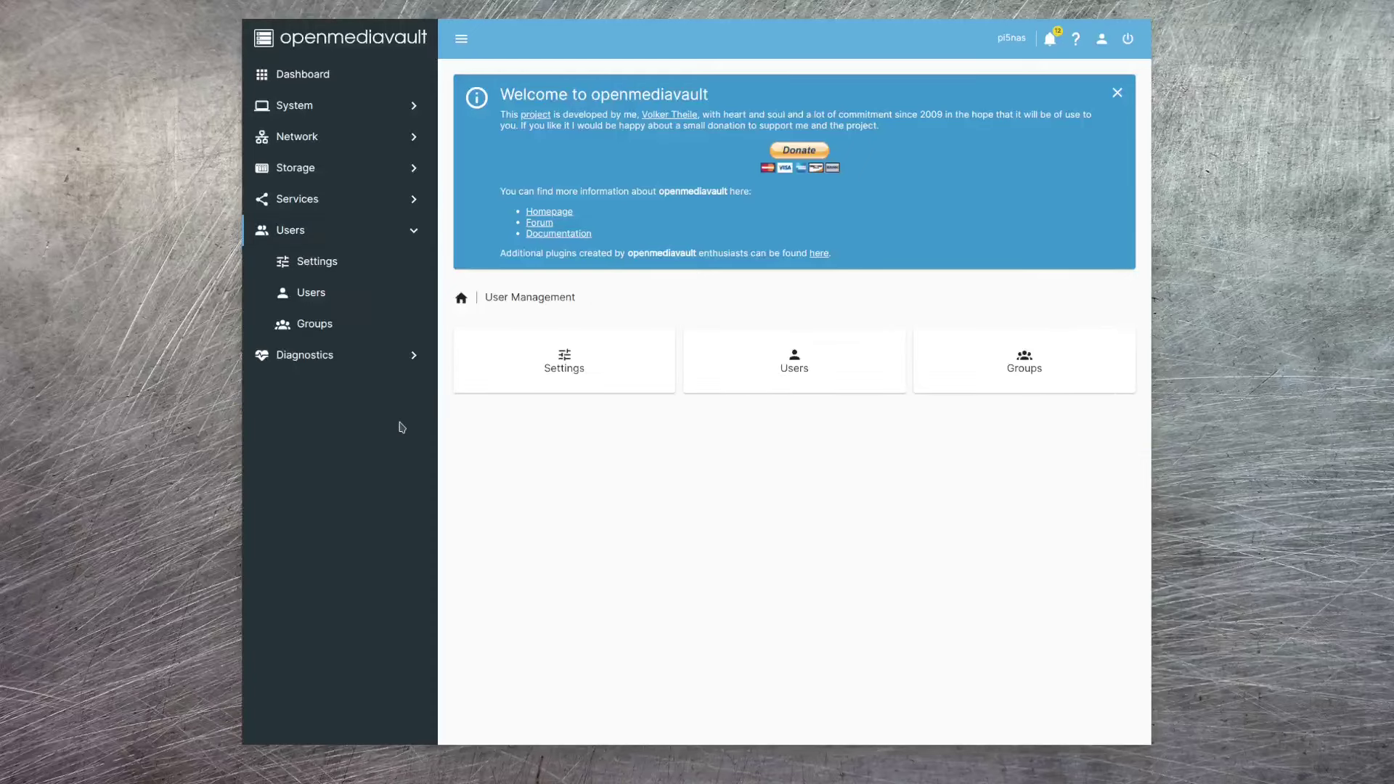
{"action": "left_click", "coordinate": [317, 298]}
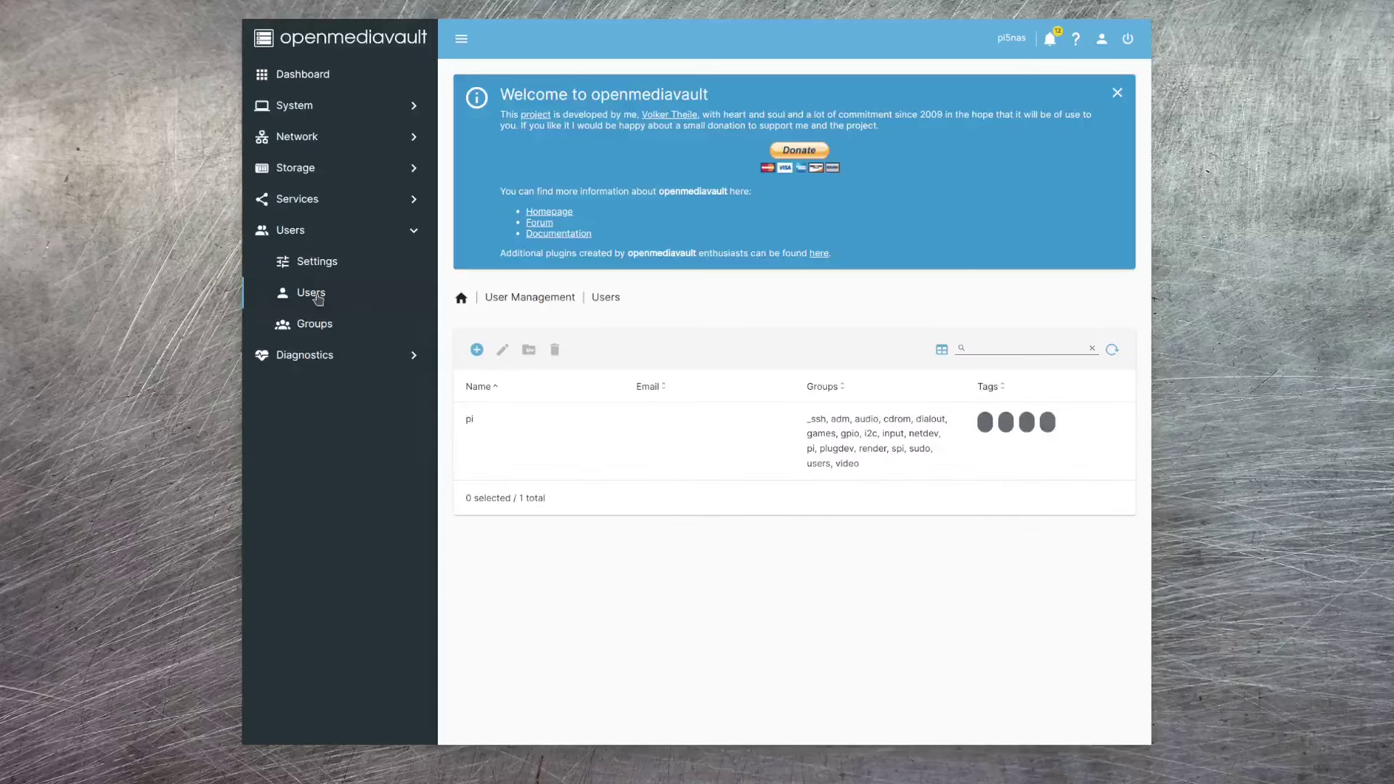
{"action": "left_click", "coordinate": [477, 351]}
{"action": "left_click", "coordinate": [508, 381]}
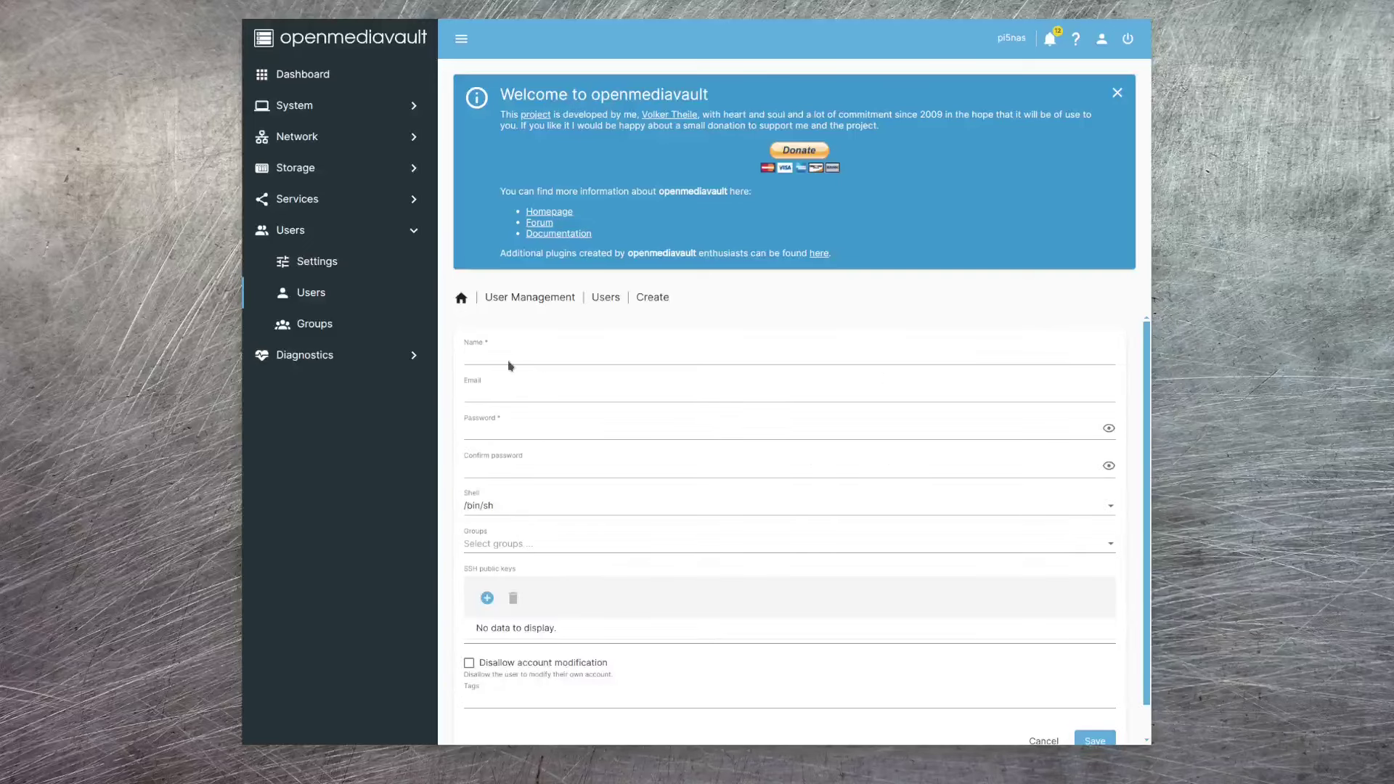
{"action": "type", "text": "nasuser"}
{"action": "key", "text": "Tab"}
{"action": "type", "text": "nasuser@dummy.com"}
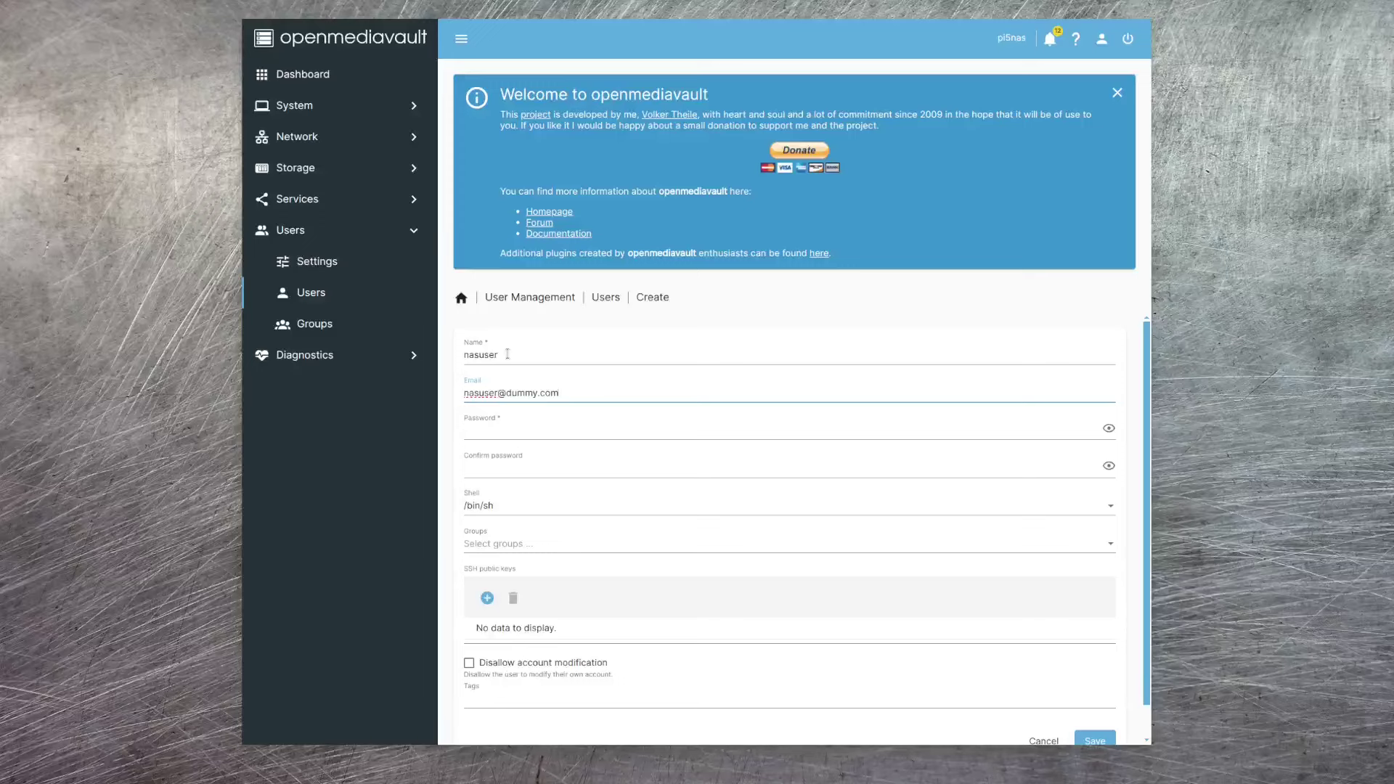
{"action": "left_click", "coordinate": [481, 433]}
{"action": "type", "text": "nasuser"}
{"action": "key", "text": "Tab"}
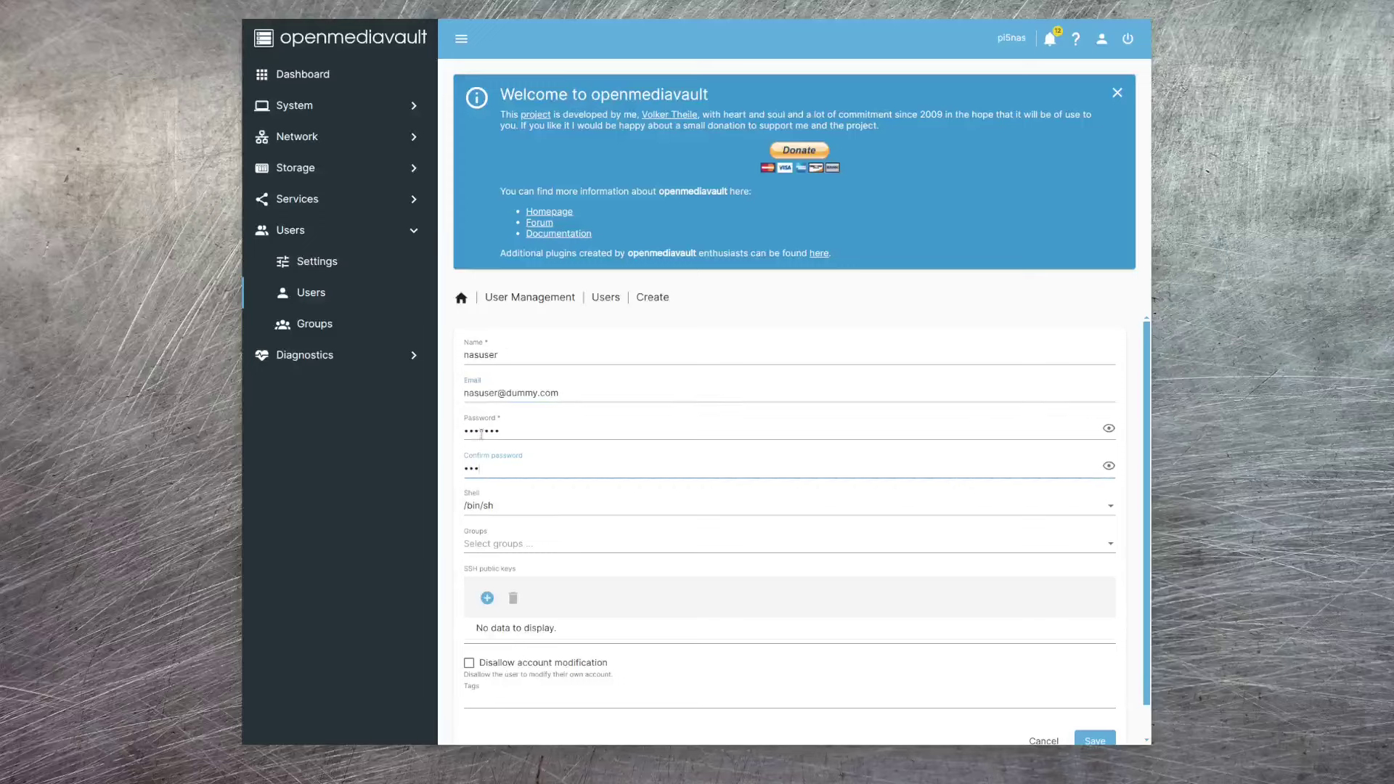
{"action": "type", "text": "nasuser"}
- Add the user to the sambashare and users groups, save the account and apply changes
{"action": "left_click", "coordinate": [550, 548]}
{"action": "scroll", "coordinate": [550, 549], "scroll_direction": "down", "scroll_amount": 10}
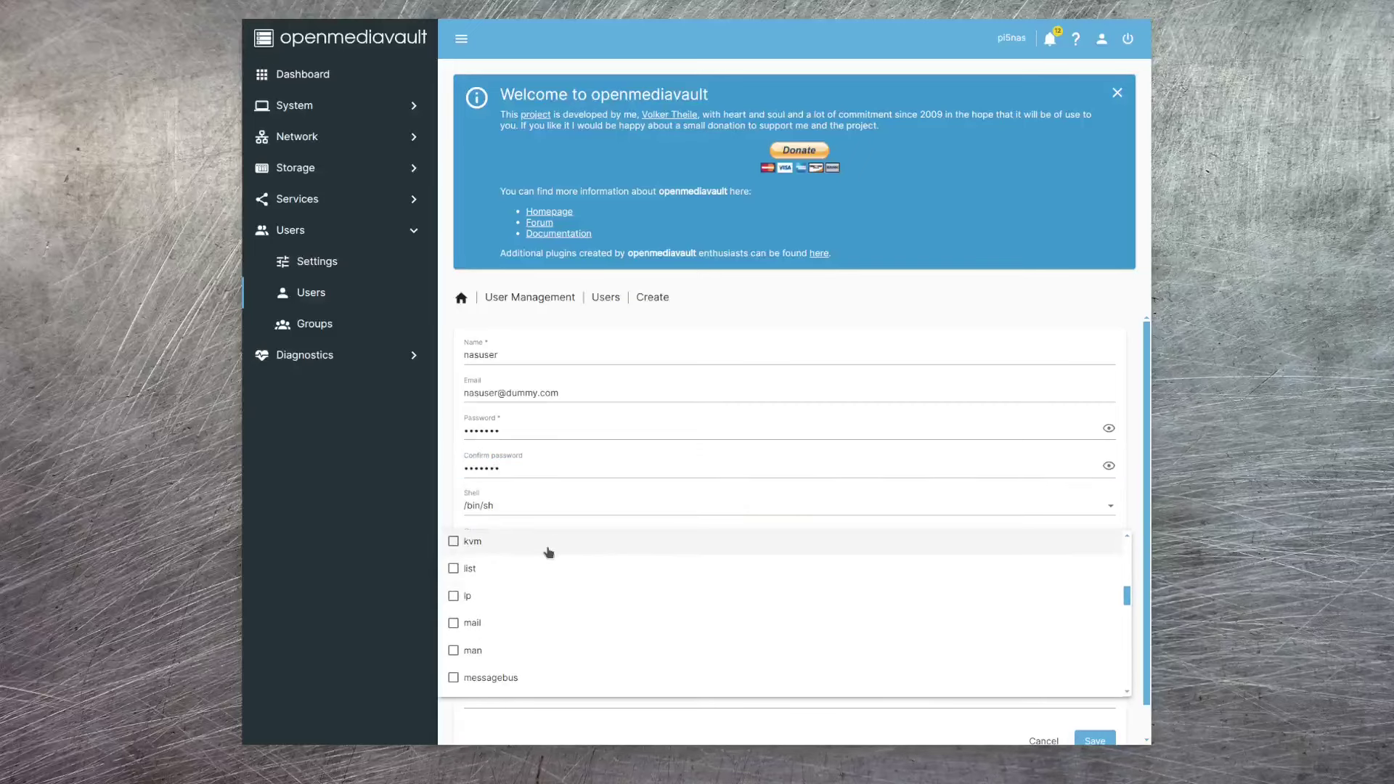
{"action": "scroll", "coordinate": [548, 550], "scroll_direction": "down", "scroll_amount": 5}
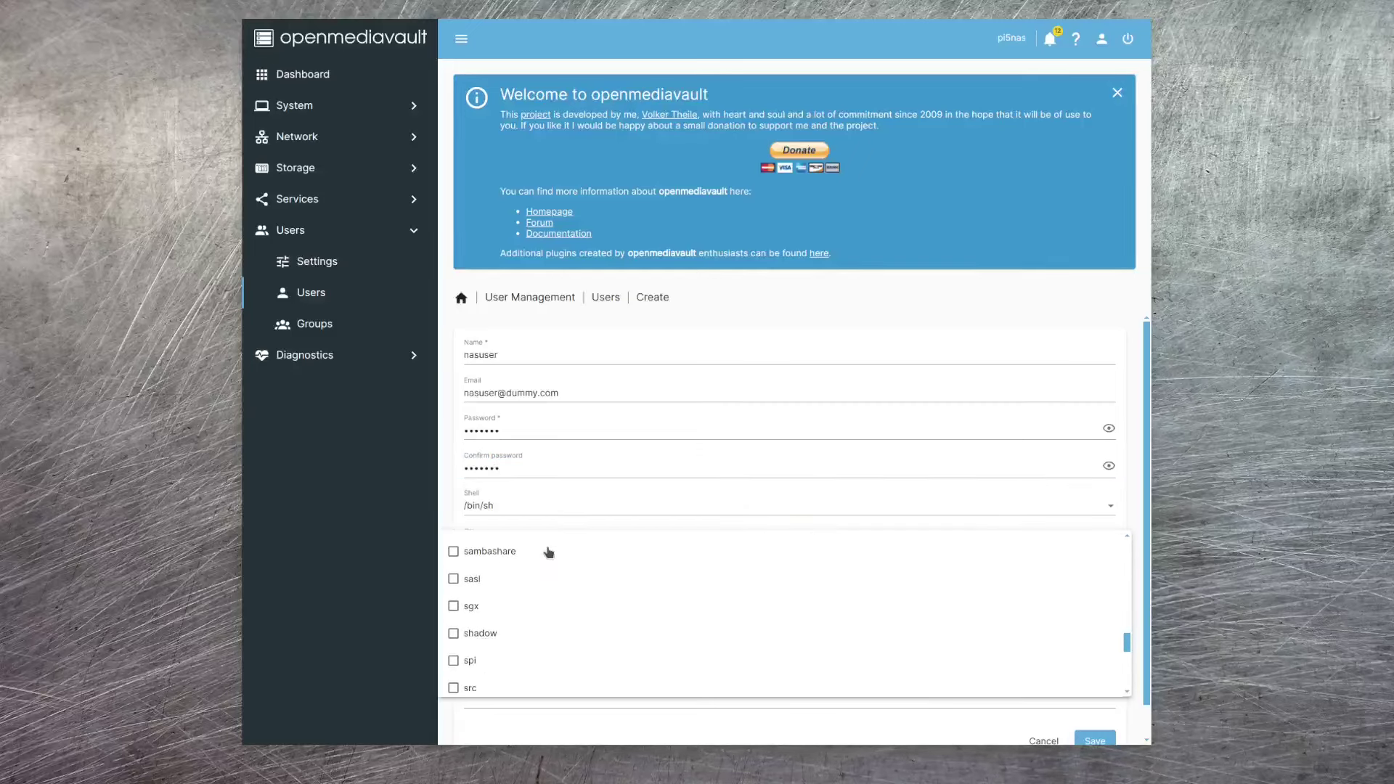
{"action": "left_click", "coordinate": [469, 551]}
{"action": "scroll", "coordinate": [591, 606], "scroll_direction": "down", "scroll_amount": 5}
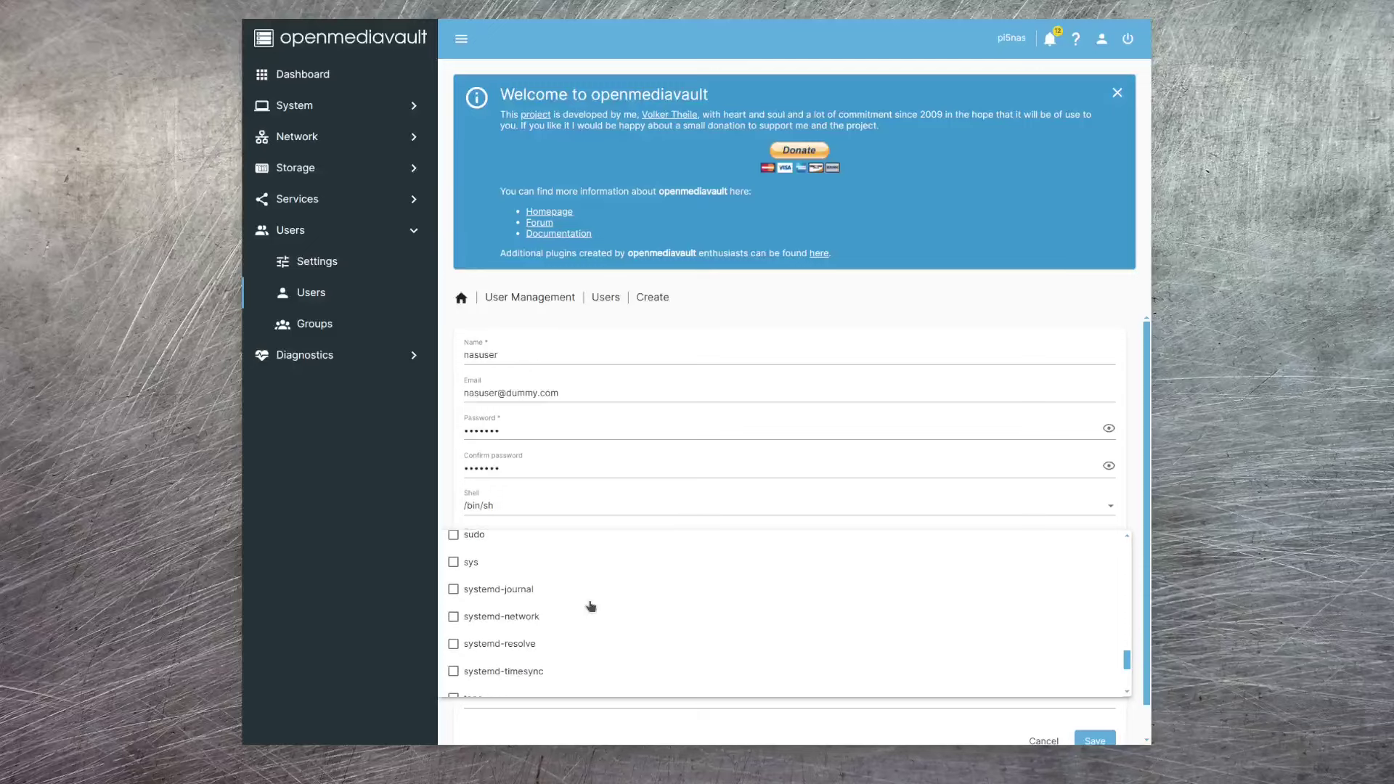
{"action": "scroll", "coordinate": [592, 605], "scroll_direction": "up", "scroll_amount": 2}
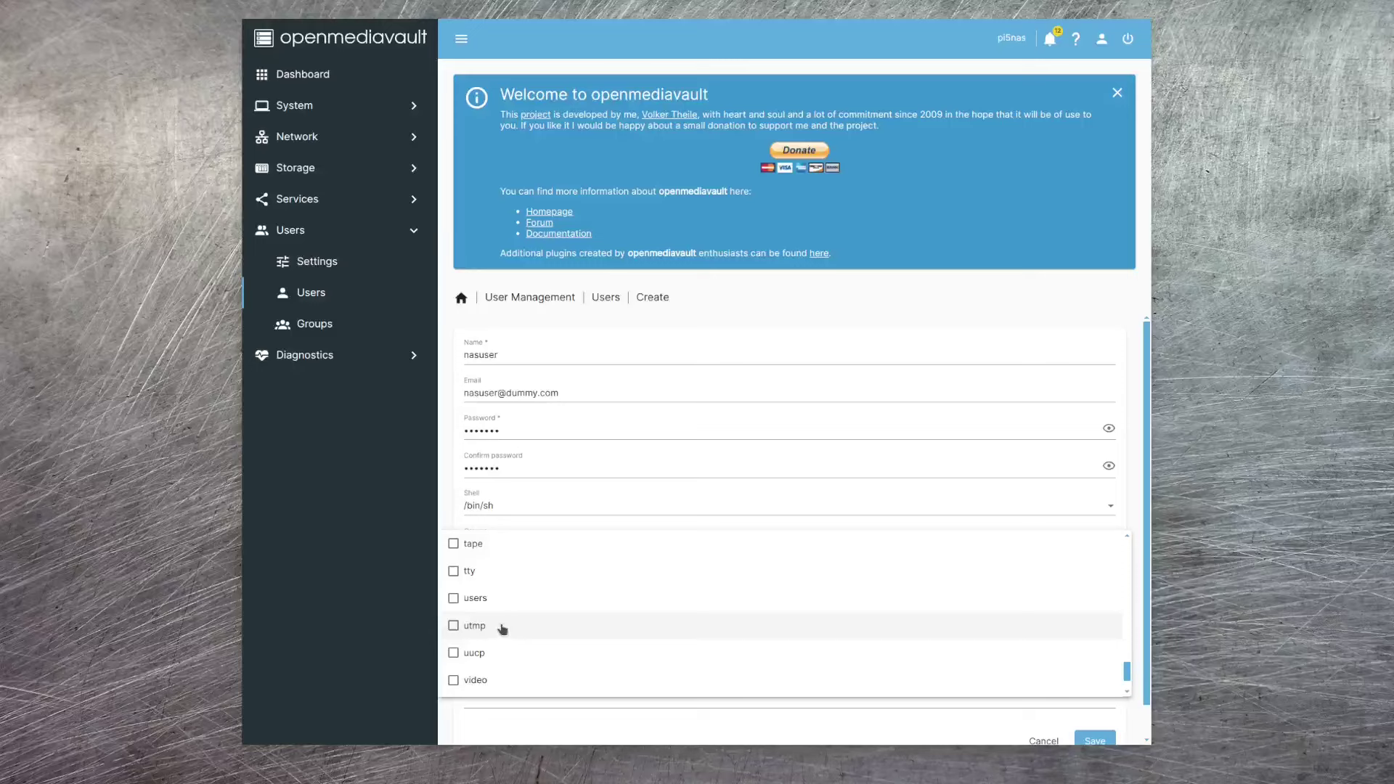
{"action": "left_click", "coordinate": [453, 600]}
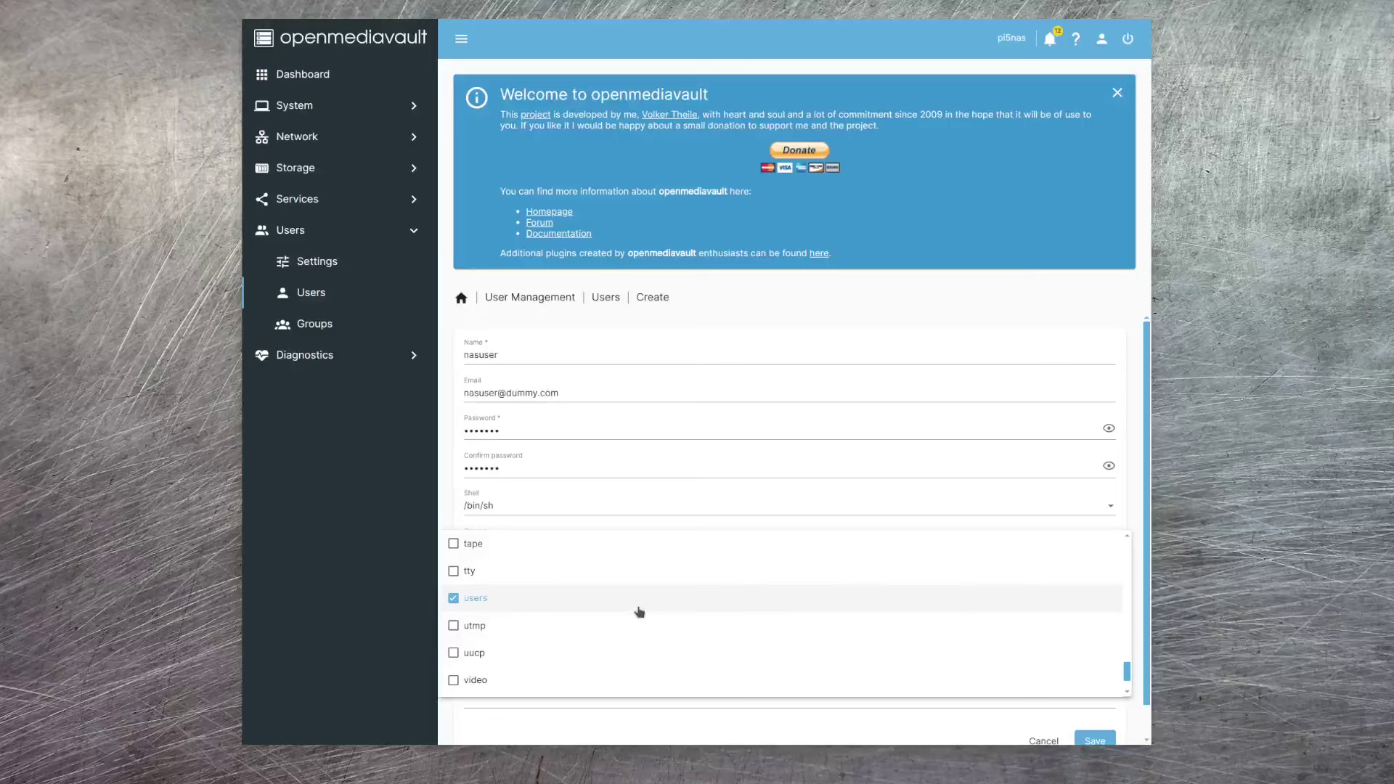
{"action": "left_click", "coordinate": [837, 721]}
{"action": "scroll", "coordinate": [645, 592], "scroll_direction": "down", "scroll_amount": 1}
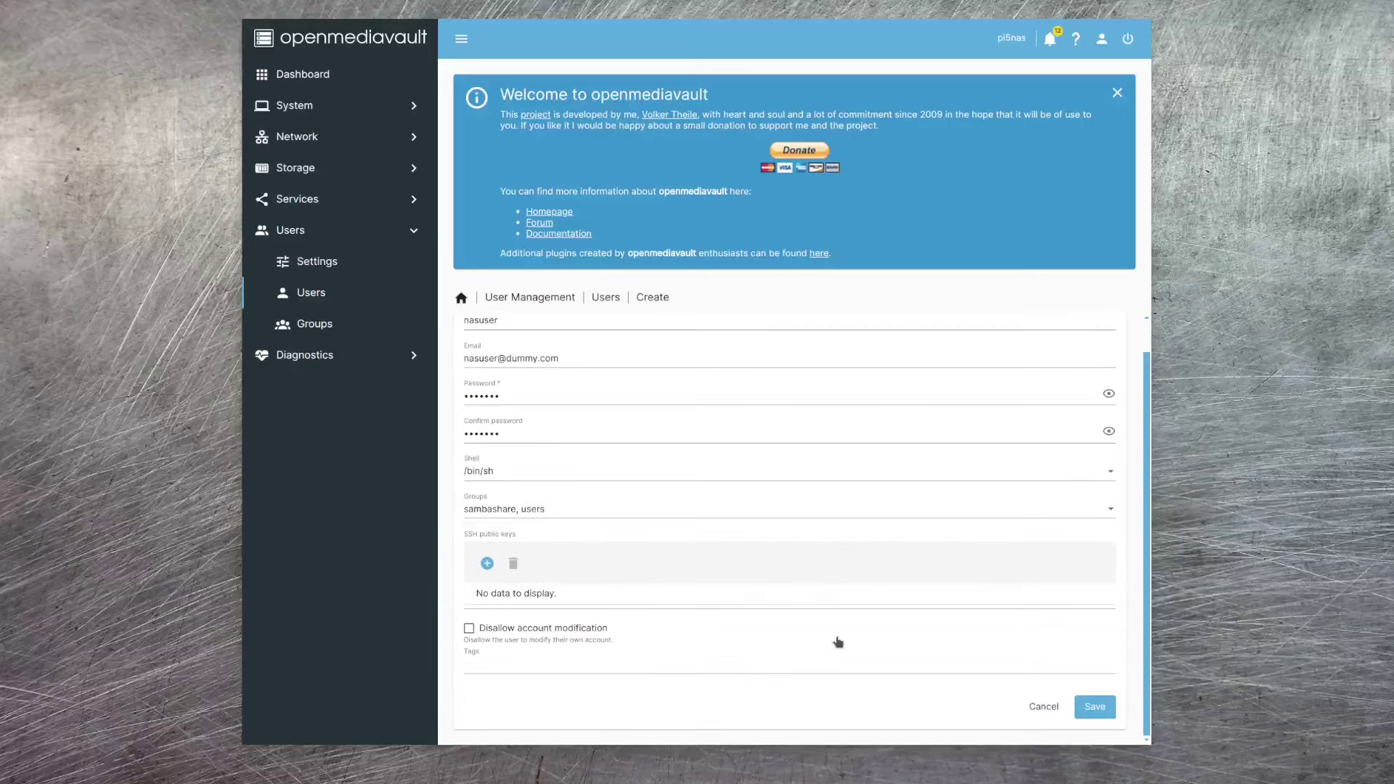
{"action": "left_click", "coordinate": [1098, 708]}
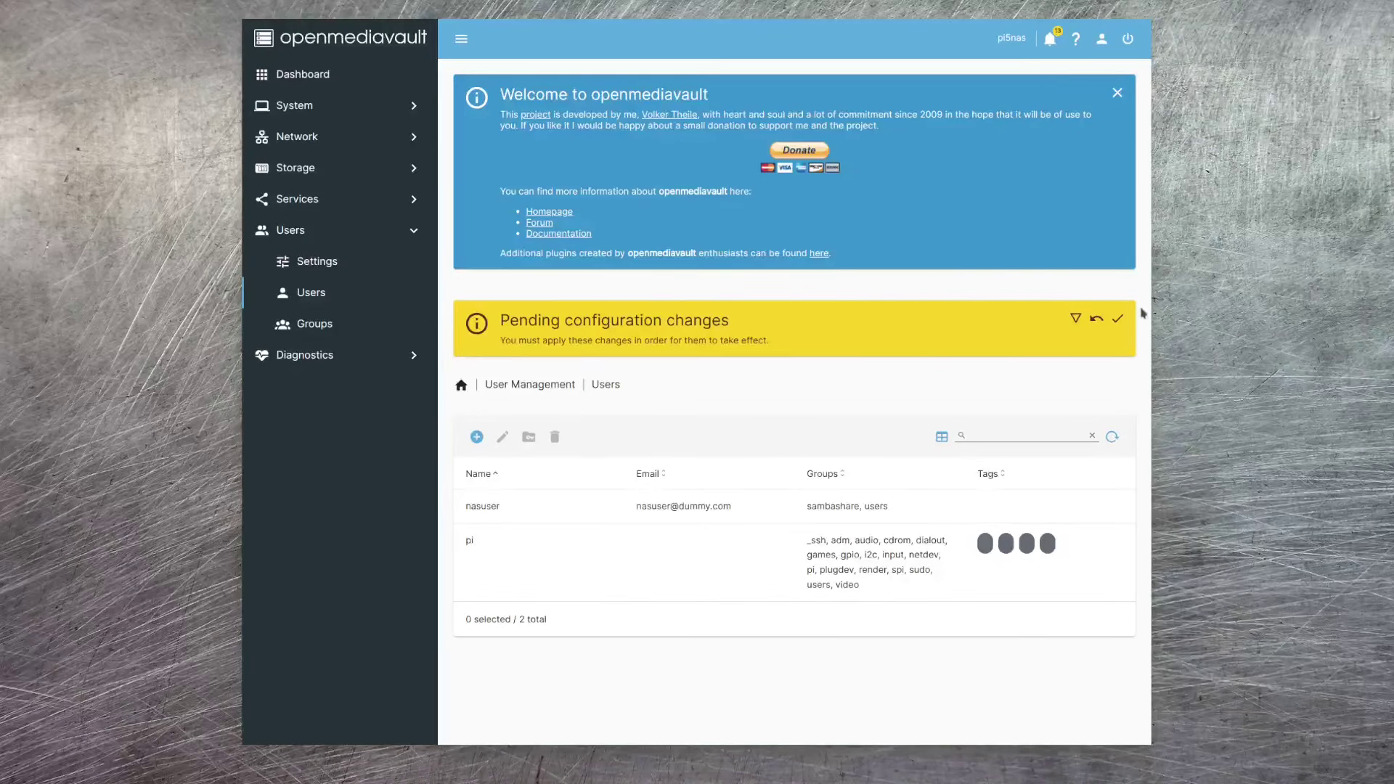
{"action": "left_click", "coordinate": [1117, 319]}
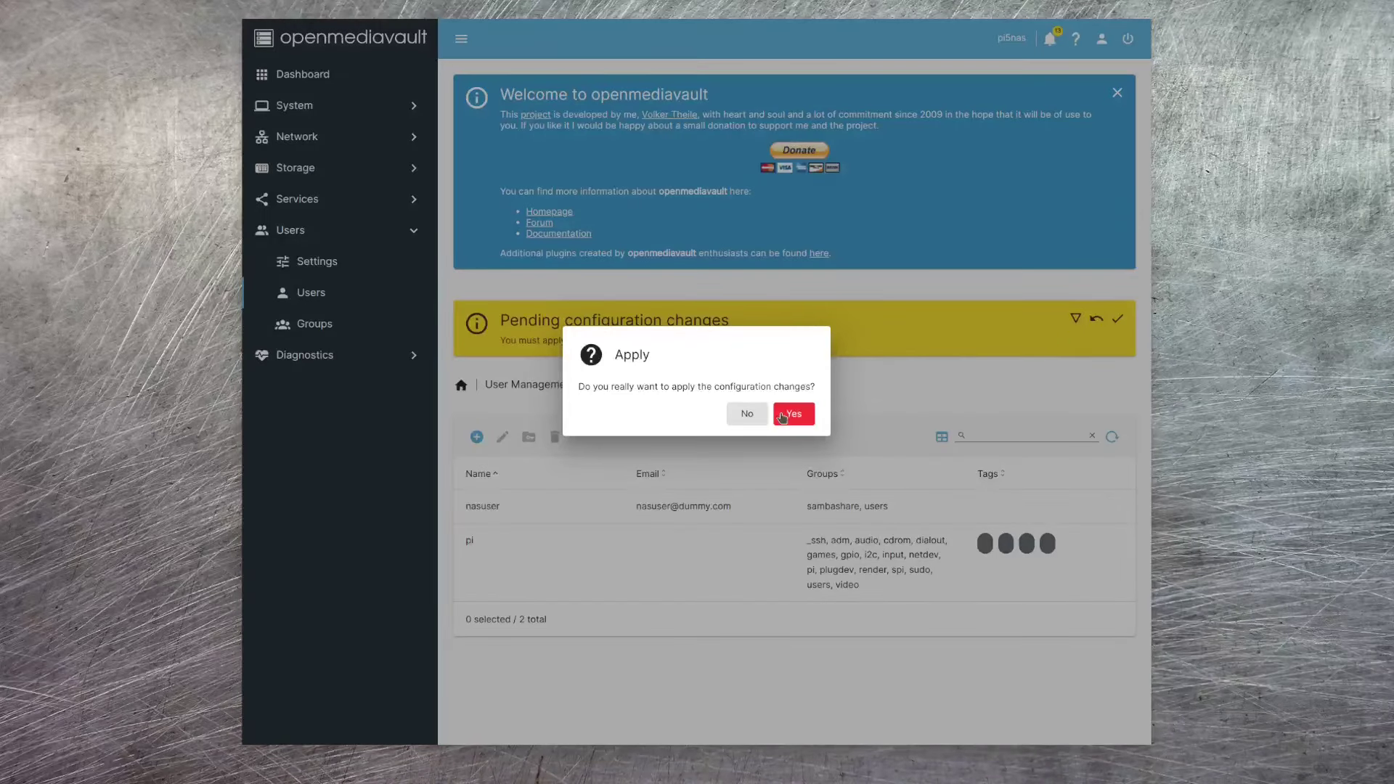
{"action": "left_click", "coordinate": [783, 410]}
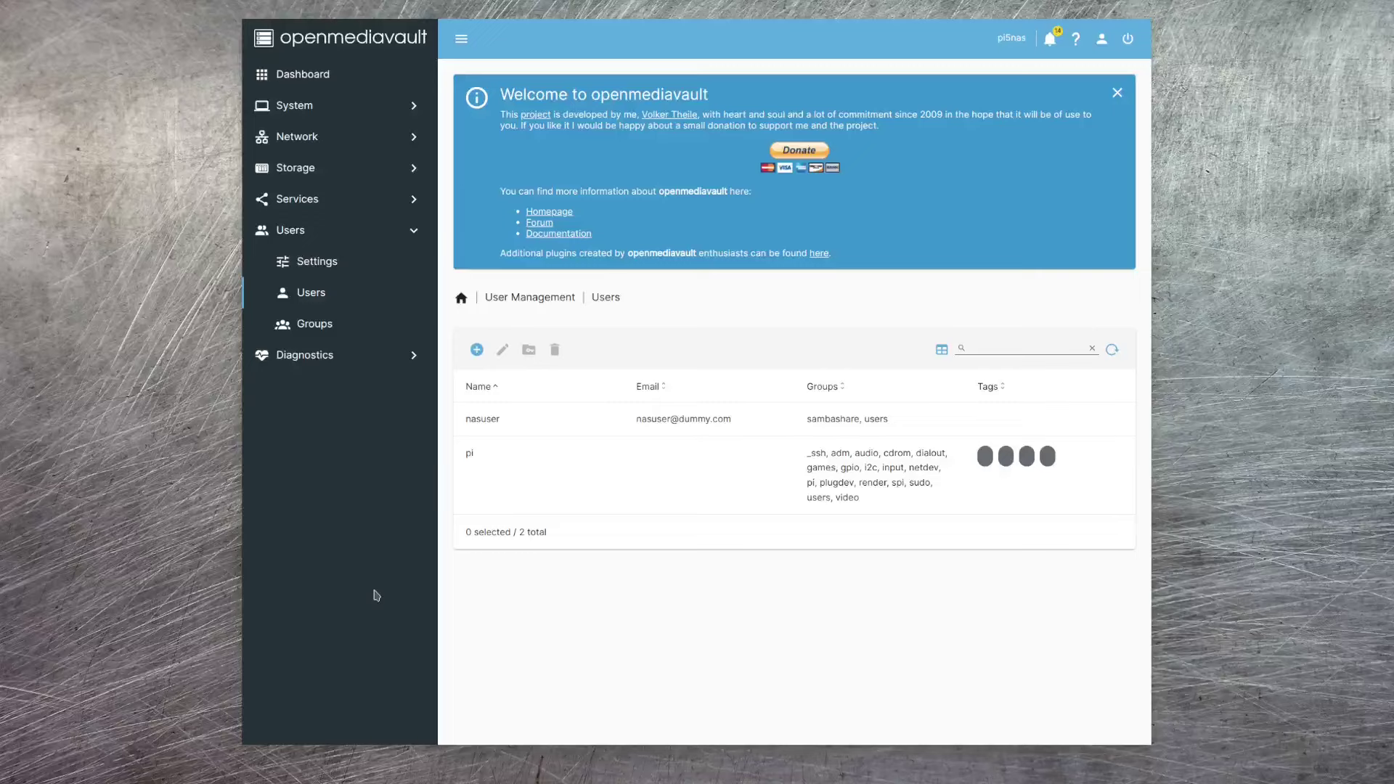
- Give the new user Read/Write access in the nas shared folder's ACL and save it
{"action": "left_click", "coordinate": [323, 170]}
{"action": "left_click", "coordinate": [338, 354]}
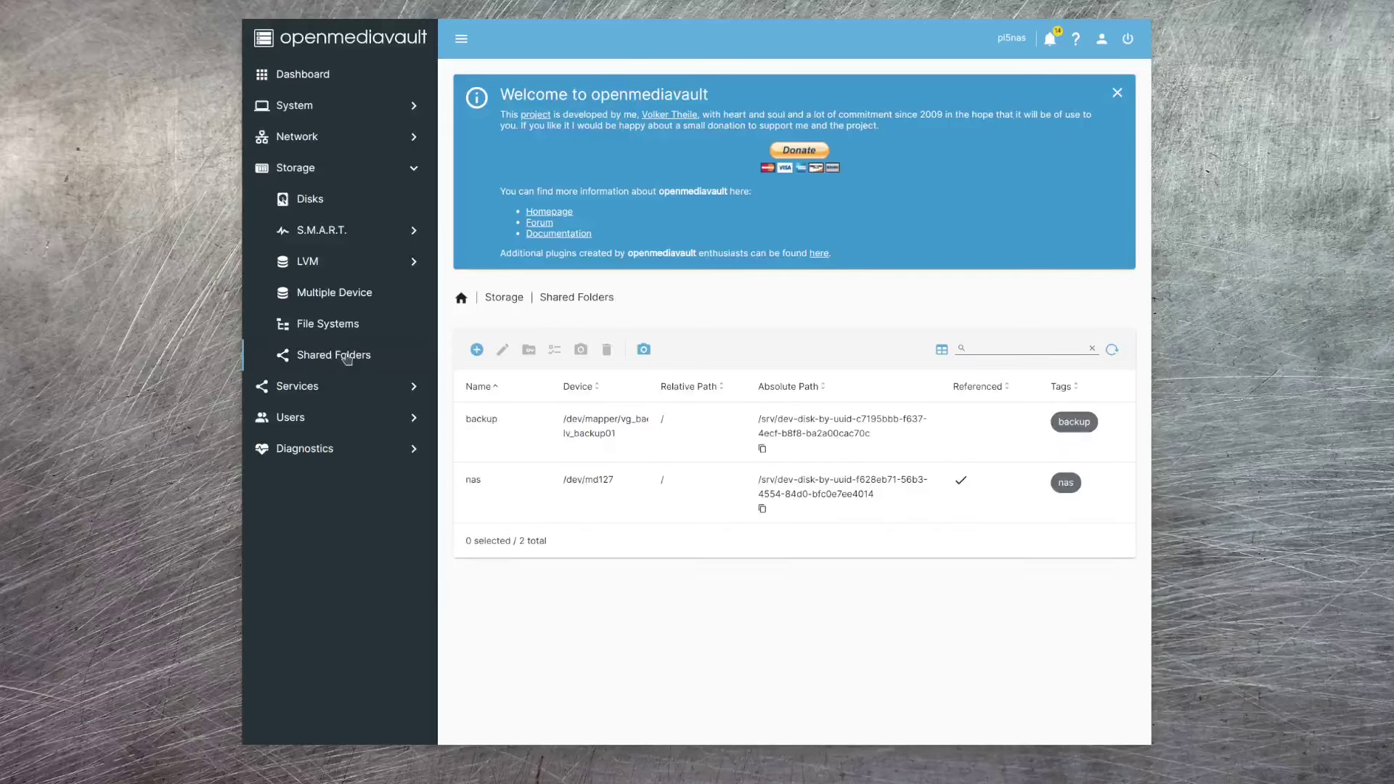
{"action": "left_click", "coordinate": [535, 496]}
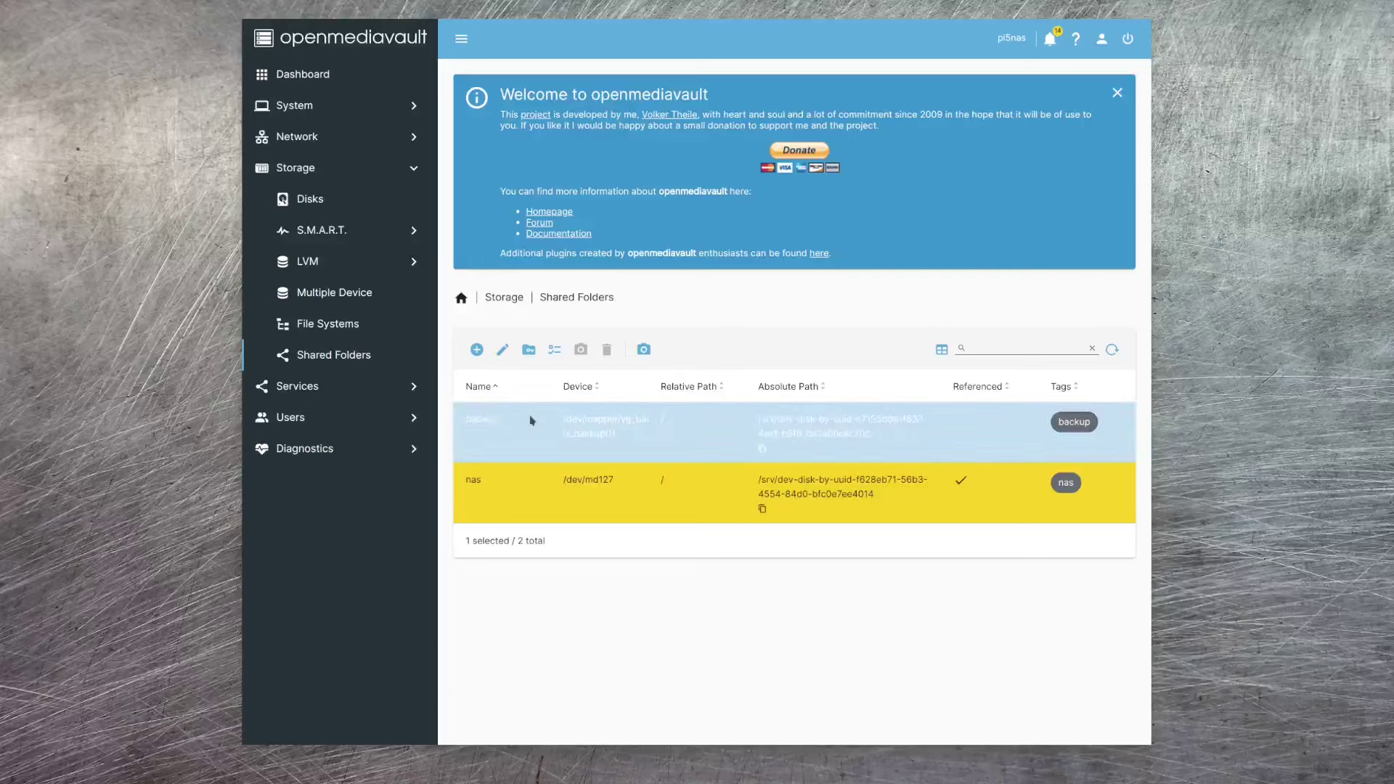
{"action": "left_click", "coordinate": [529, 349]}
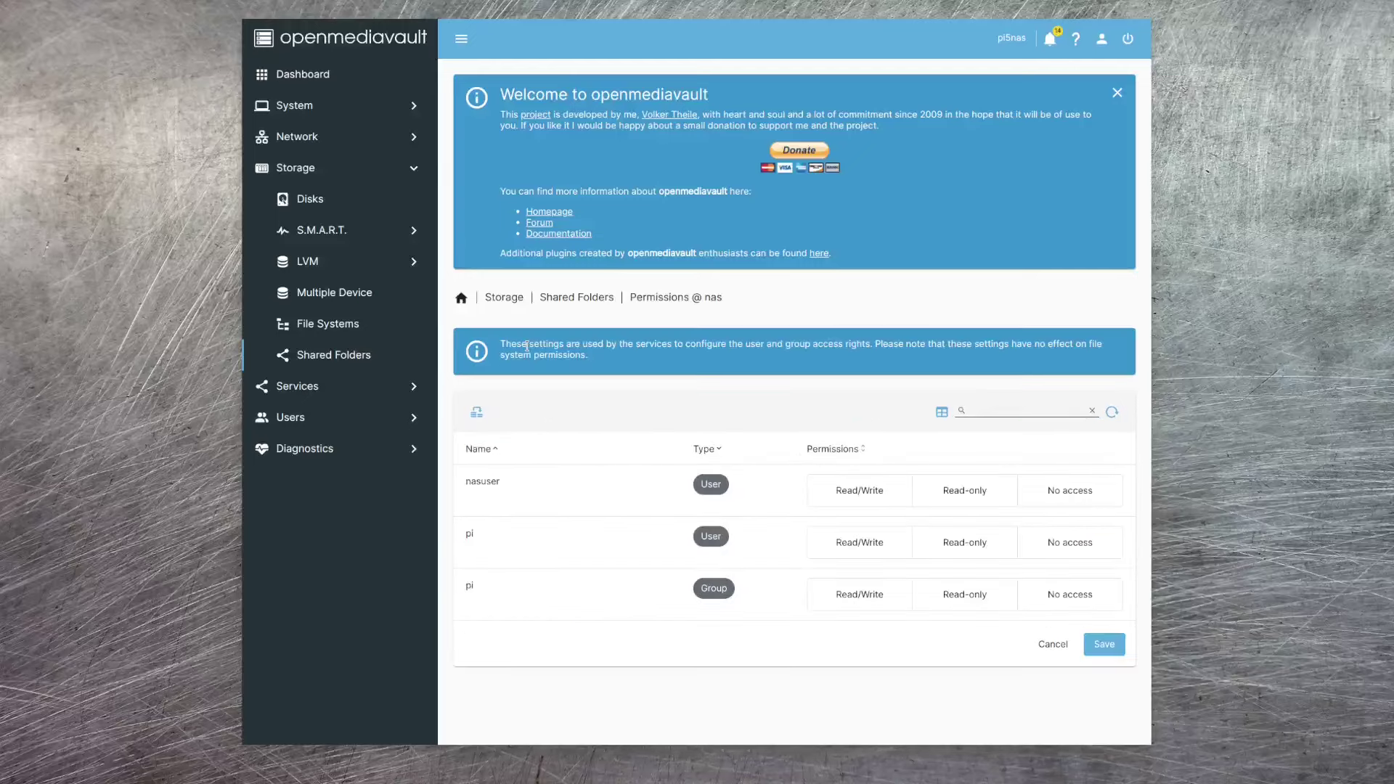
{"action": "left_click", "coordinate": [572, 503]}
{"action": "left_click", "coordinate": [853, 492]}
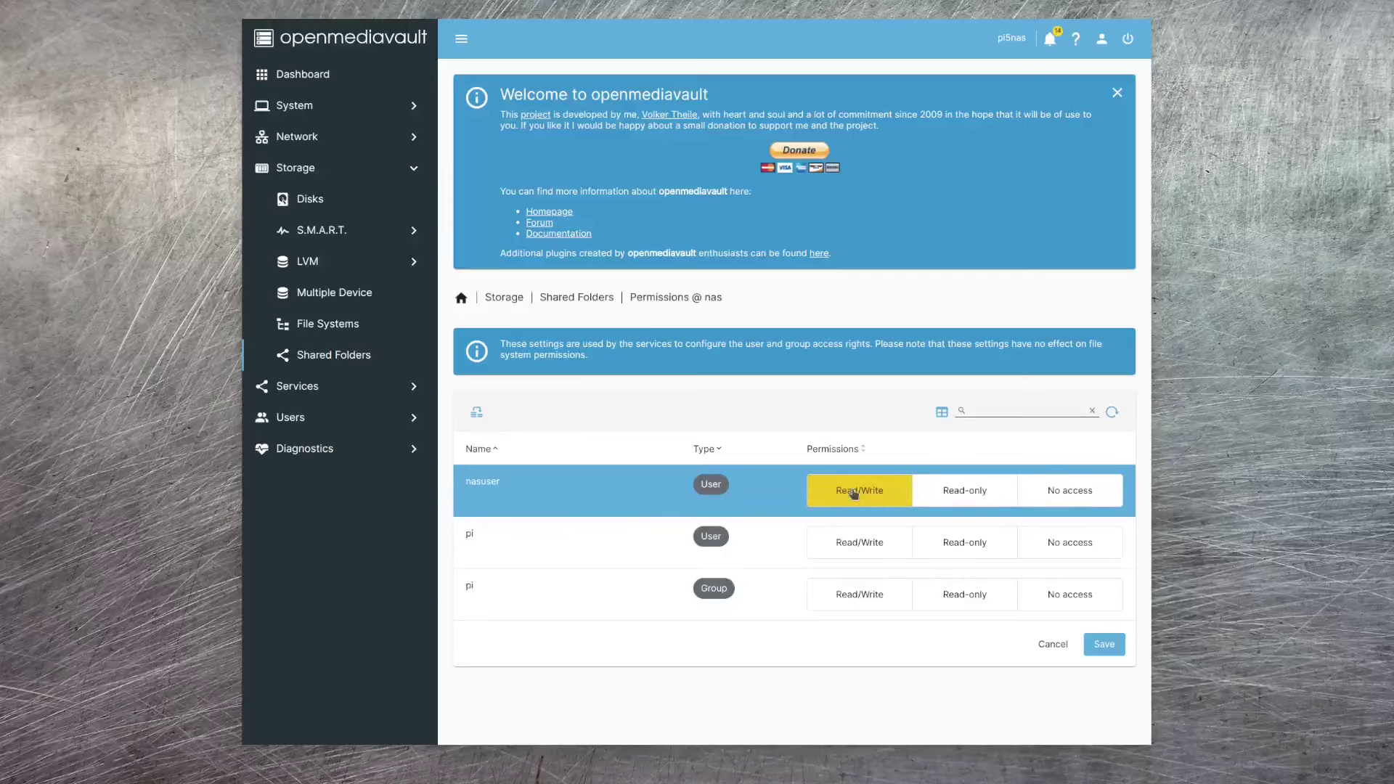
{"action": "left_click", "coordinate": [1104, 645]}
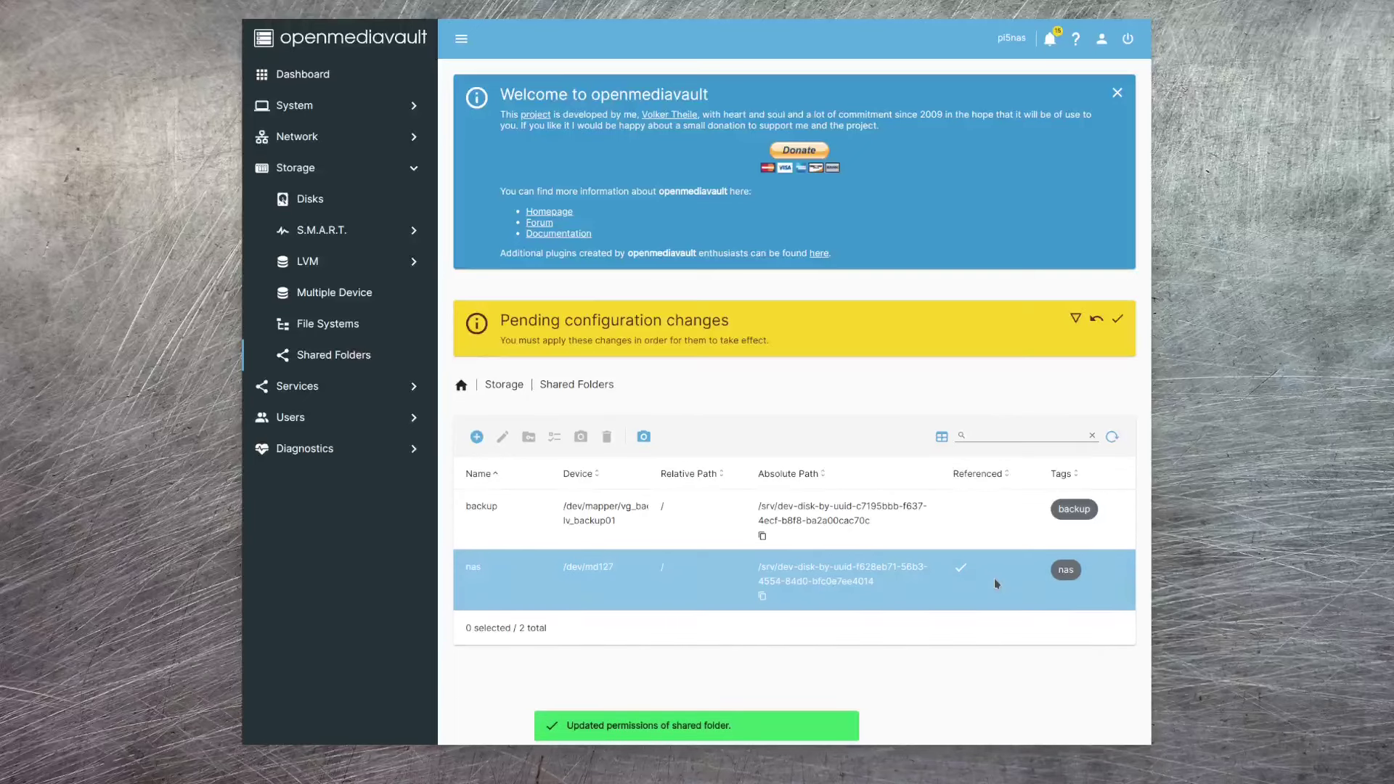
- Re-set nasuser to Read/Write on the nas ACL, save, and apply the pending configuration changes
{"action": "left_click", "coordinate": [520, 580]}
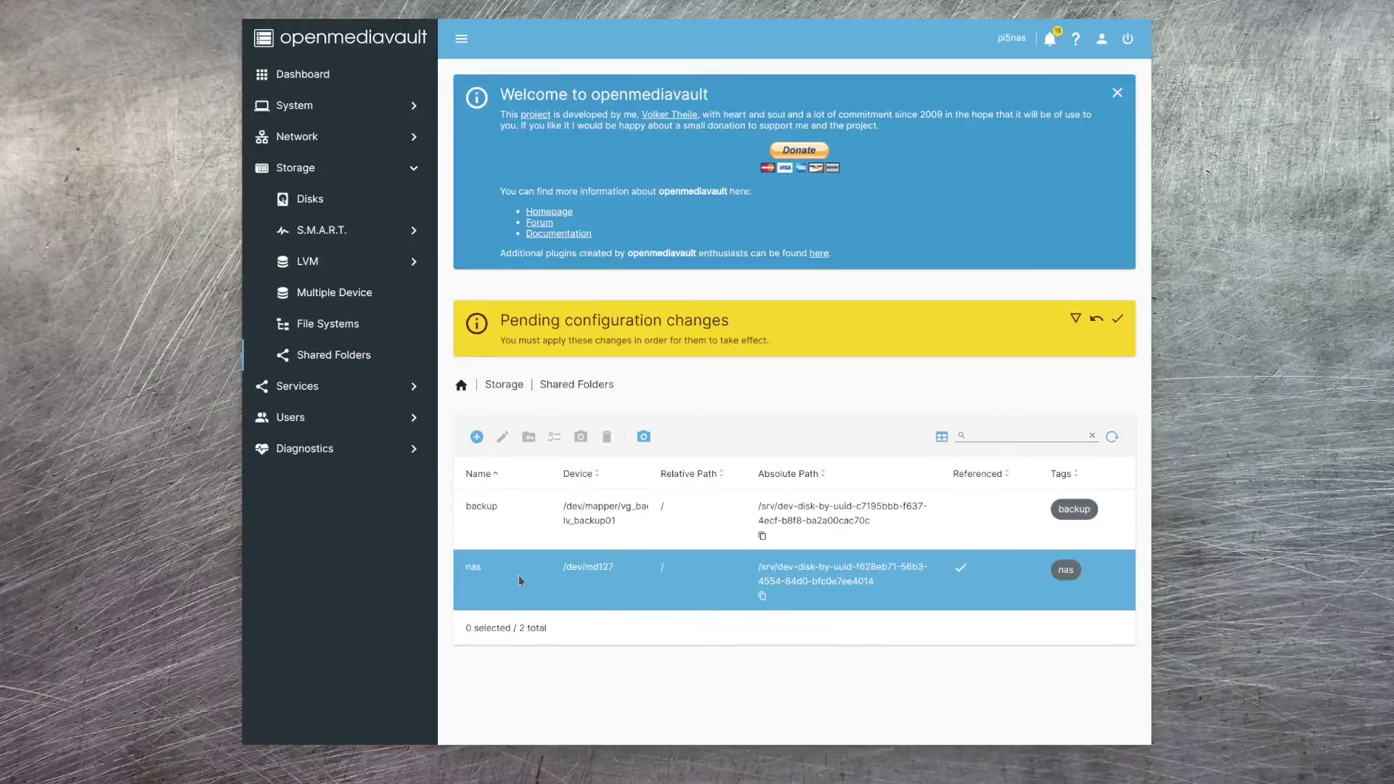
{"action": "left_click", "coordinate": [520, 577]}
{"action": "left_click", "coordinate": [555, 438]}
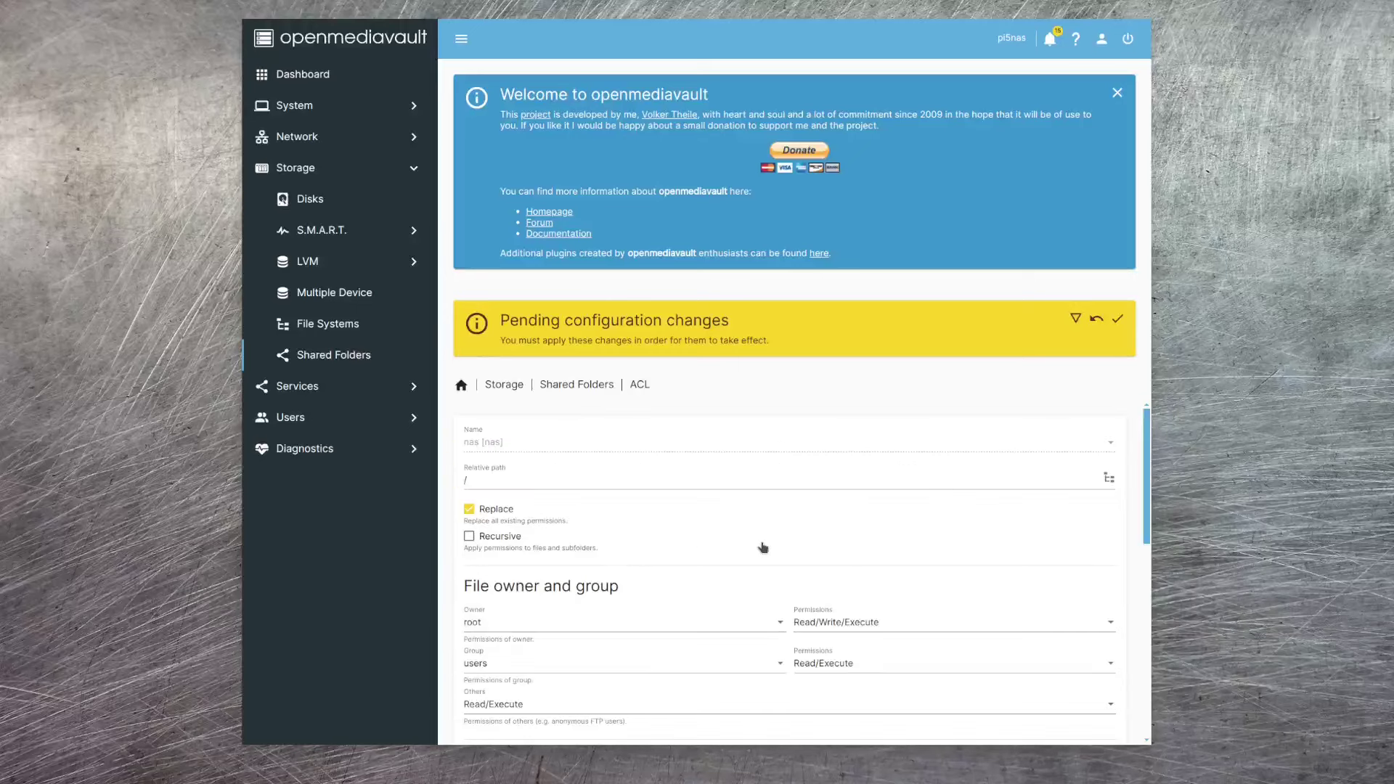
{"action": "scroll", "coordinate": [667, 544], "scroll_direction": "down", "scroll_amount": 5}
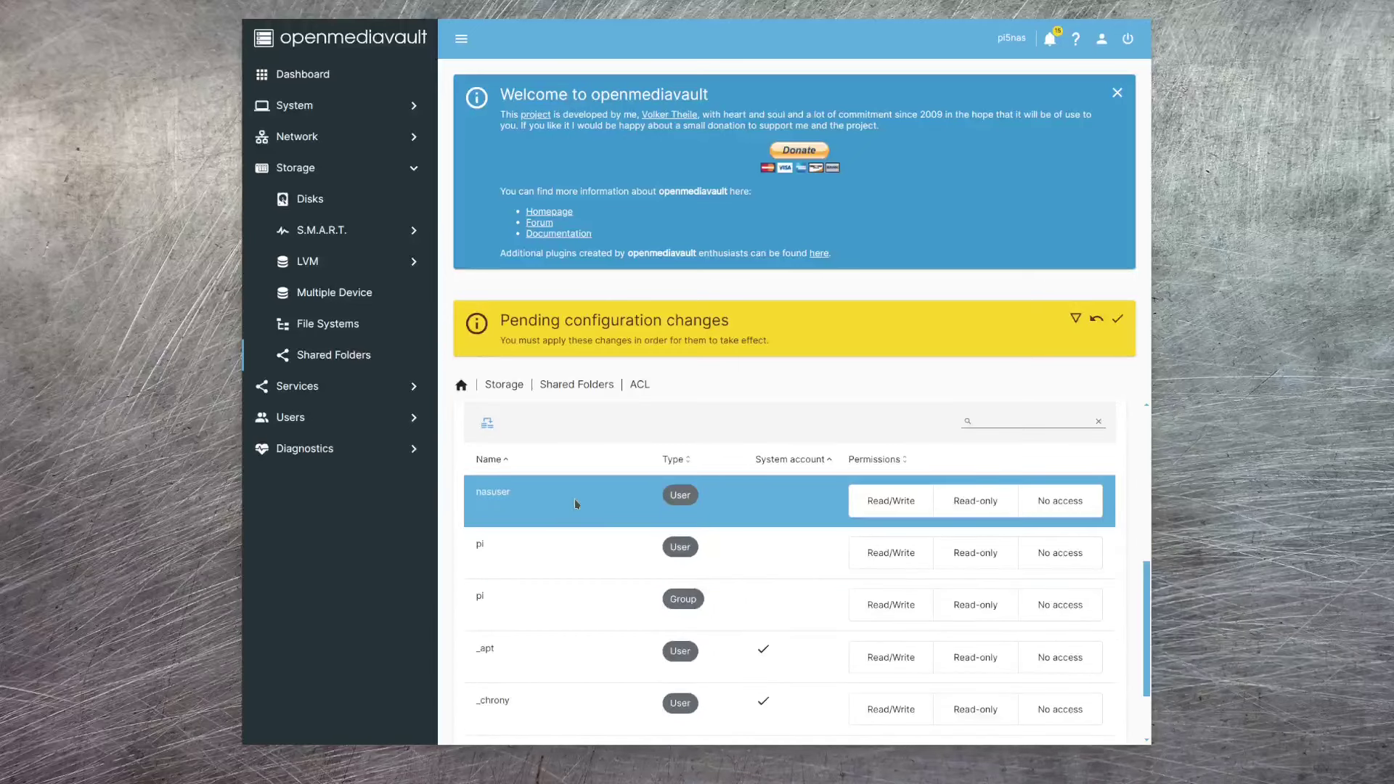
{"action": "left_click", "coordinate": [895, 501]}
{"action": "scroll", "coordinate": [1132, 626], "scroll_direction": "down", "scroll_amount": 2}
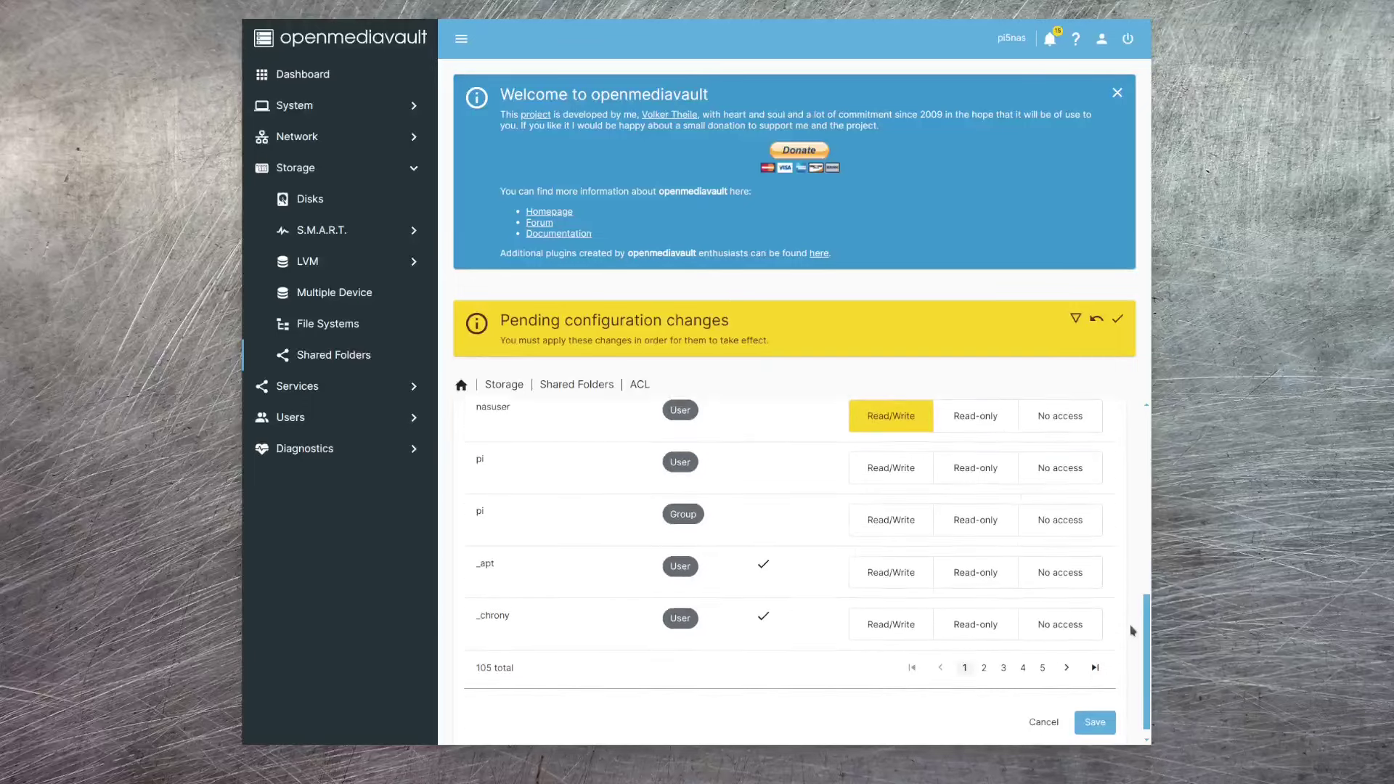
{"action": "left_click", "coordinate": [1090, 713]}
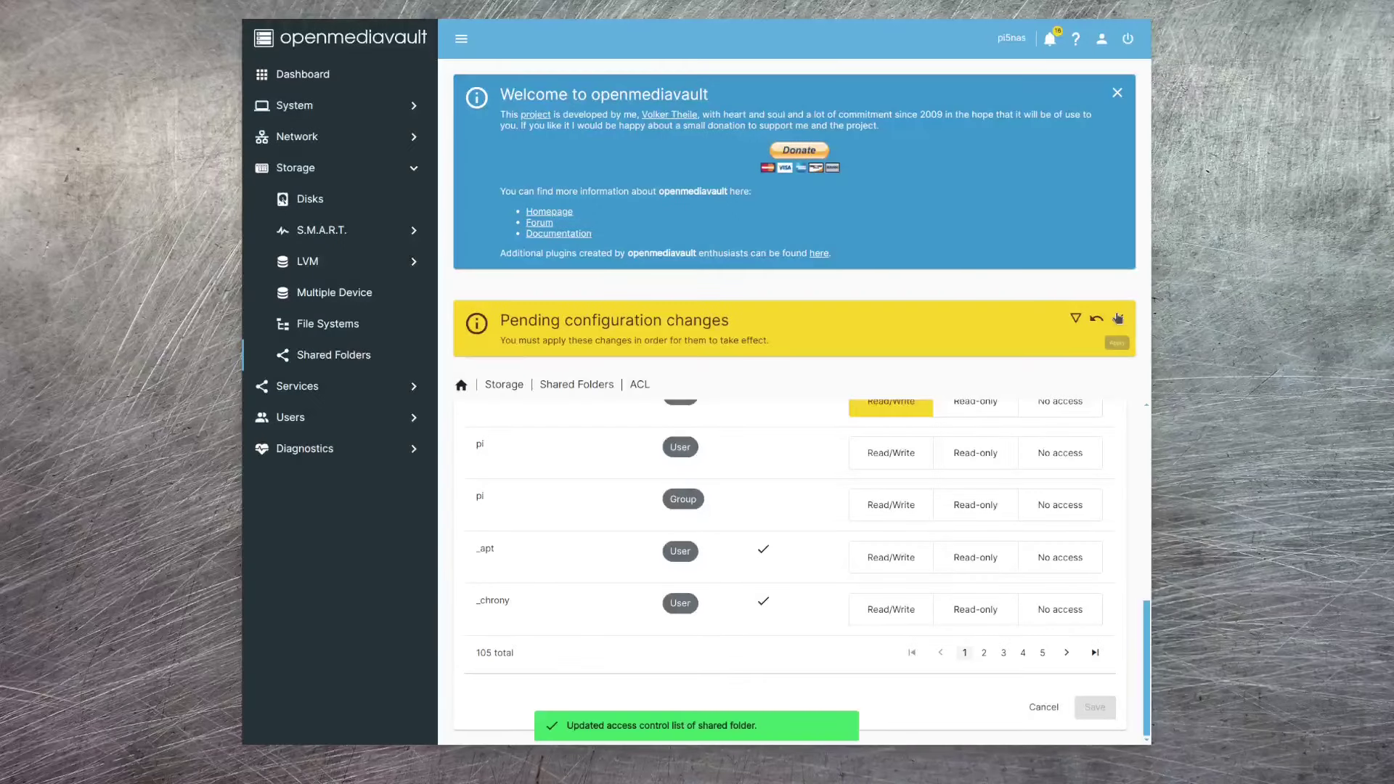
{"action": "left_click", "coordinate": [1116, 320]}
{"action": "left_click", "coordinate": [794, 414]}
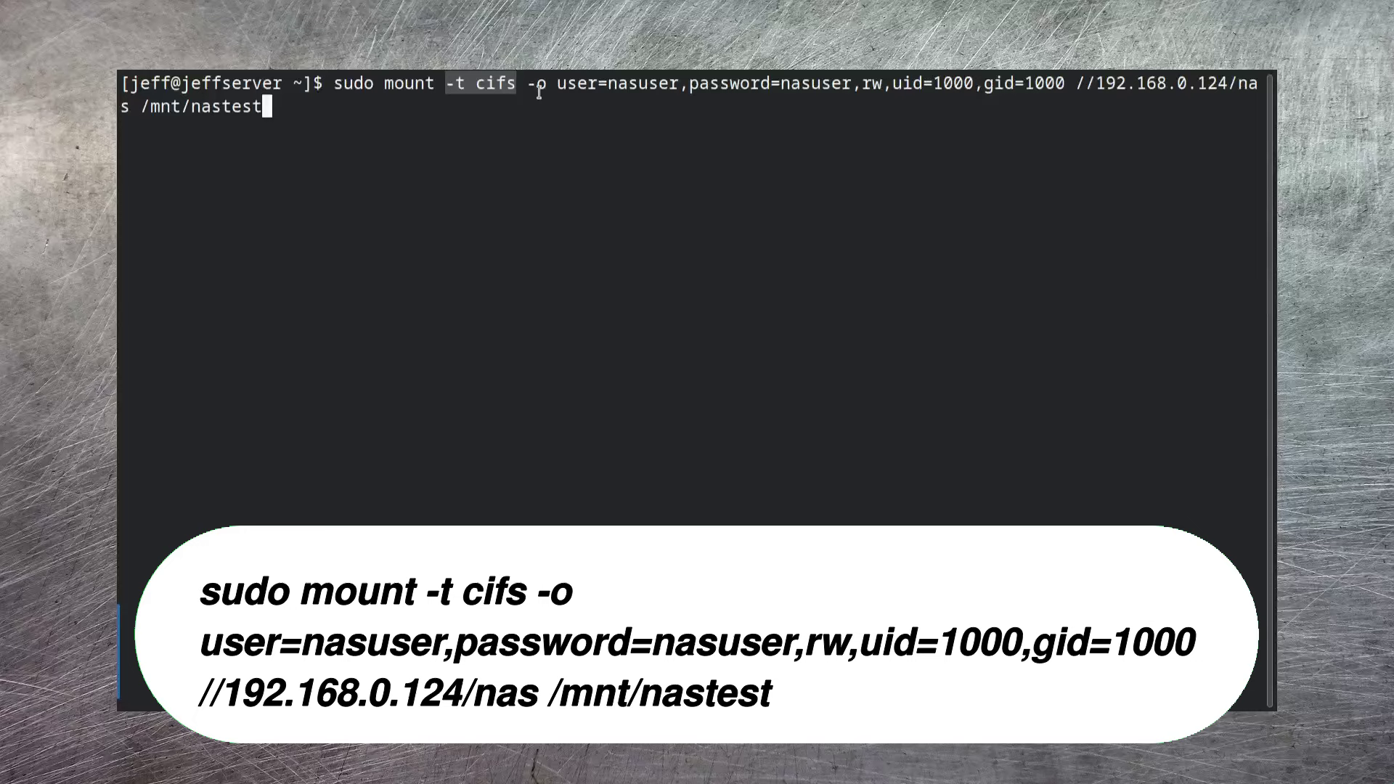
- Mount //192.168.0.124/nas onto /mnt/nastest via CIFS with user, password, rw, uid and gid options
{"action": "left_click_drag", "start_coordinate": [524, 83], "coordinate": [1065, 83]}
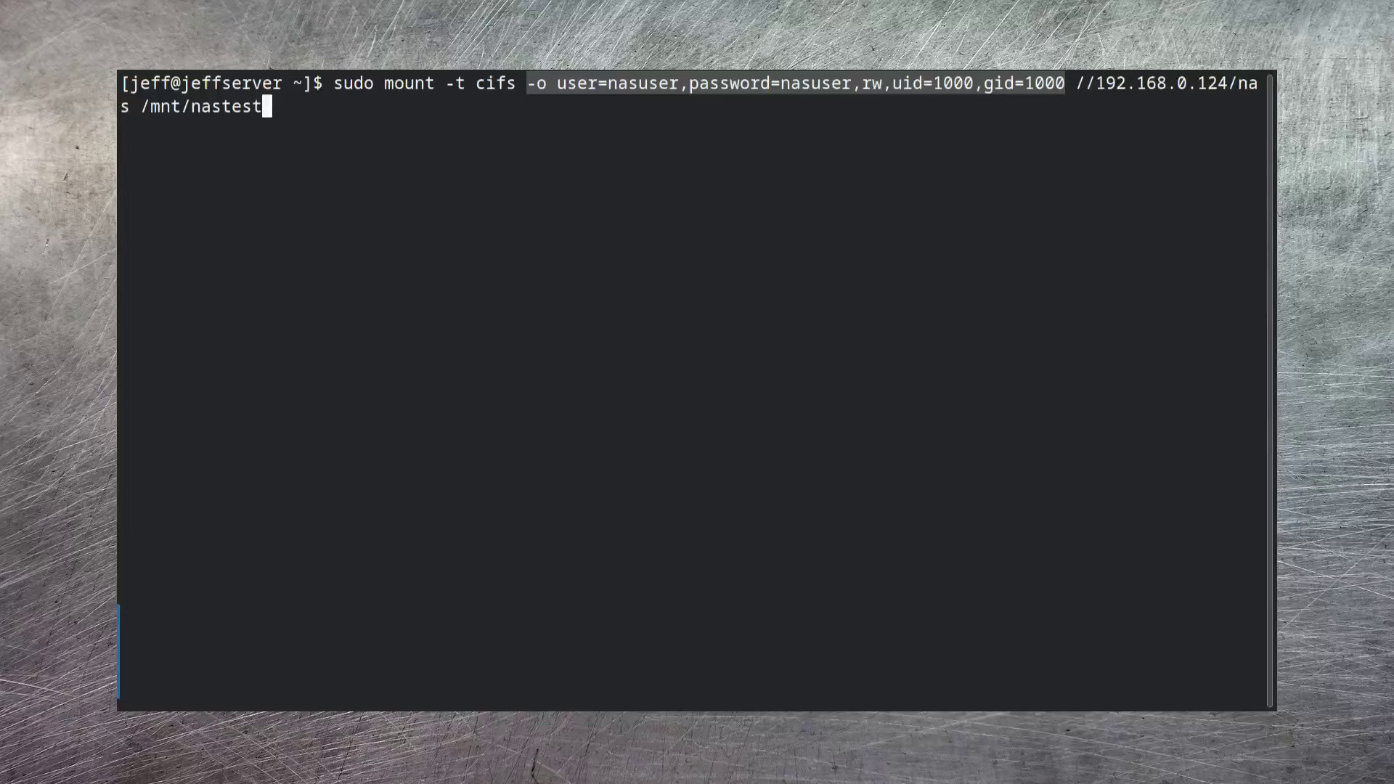
{"action": "double_click", "coordinate": [130, 109]}
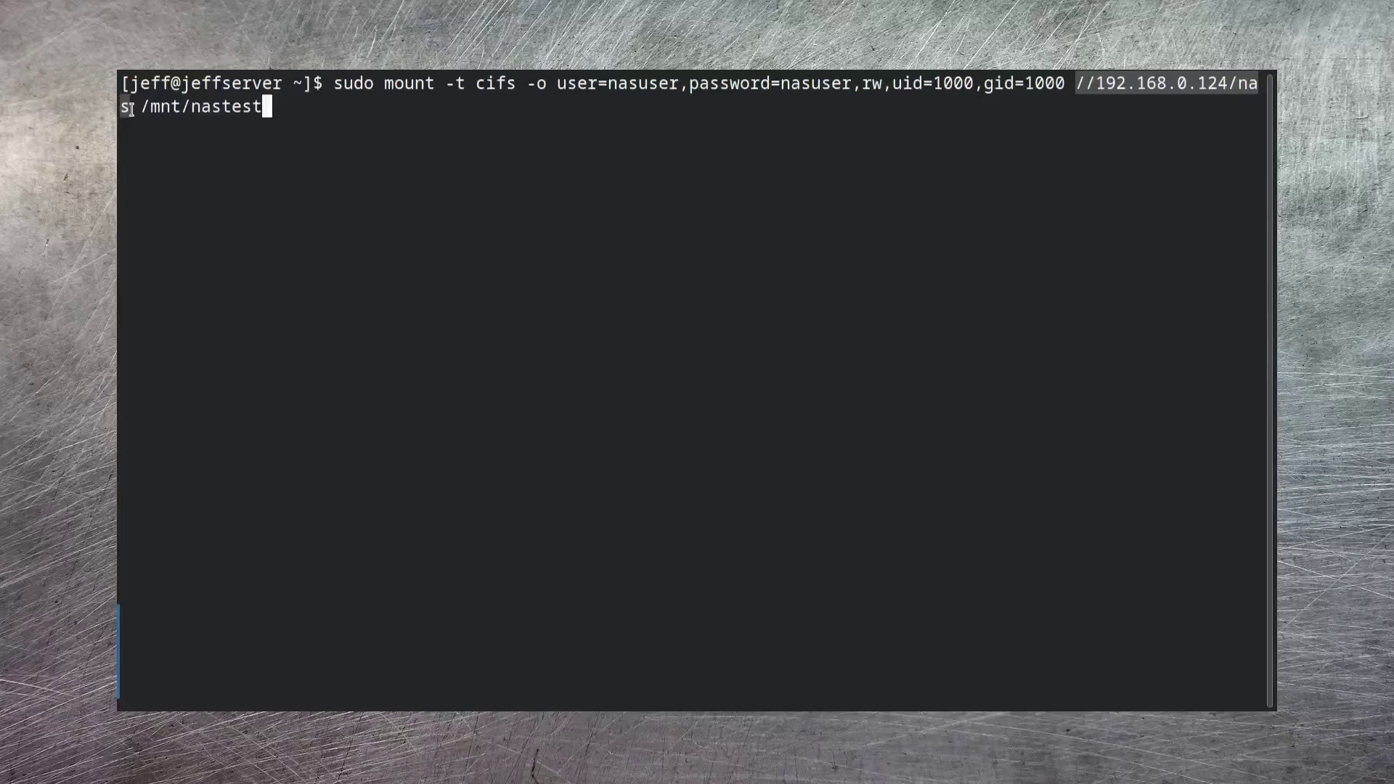
{"action": "double_click", "coordinate": [200, 107]}
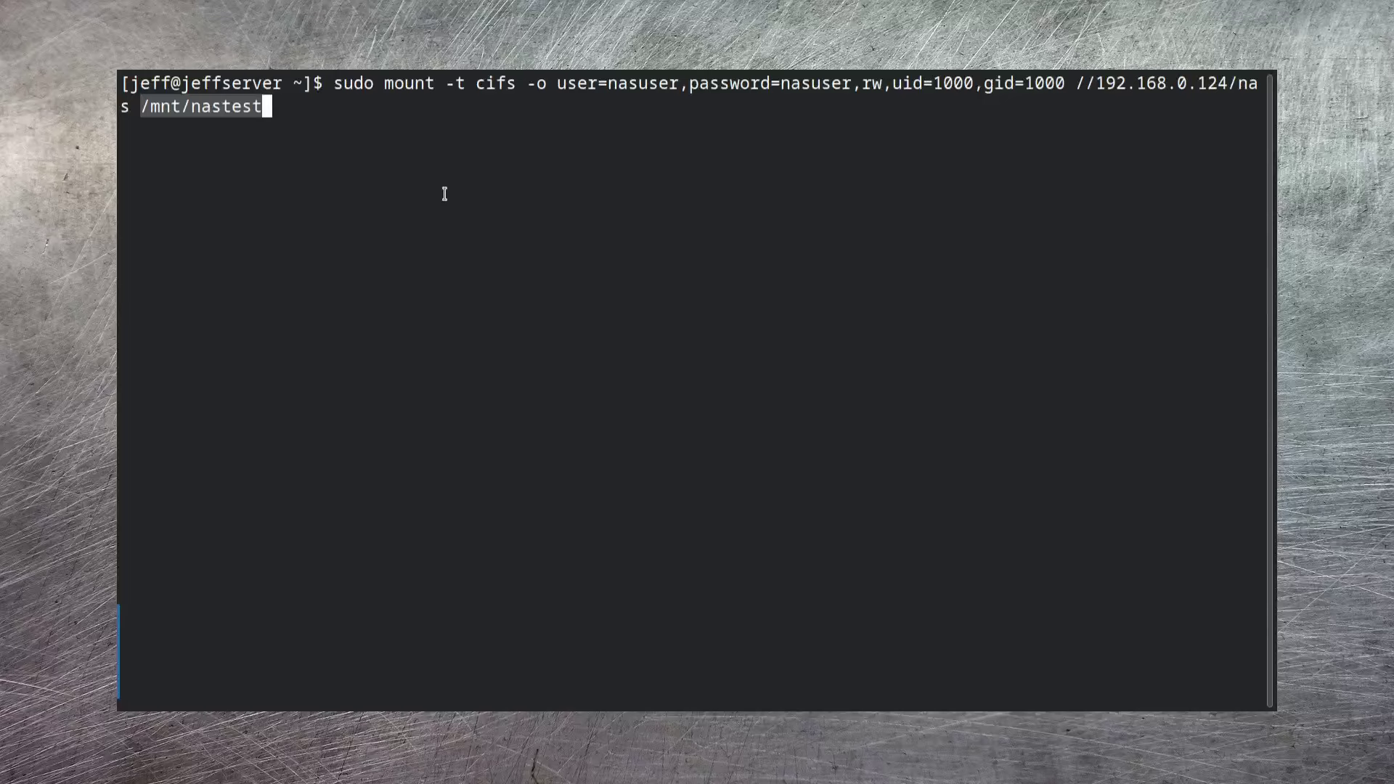
{"action": "key", "text": "Return"}
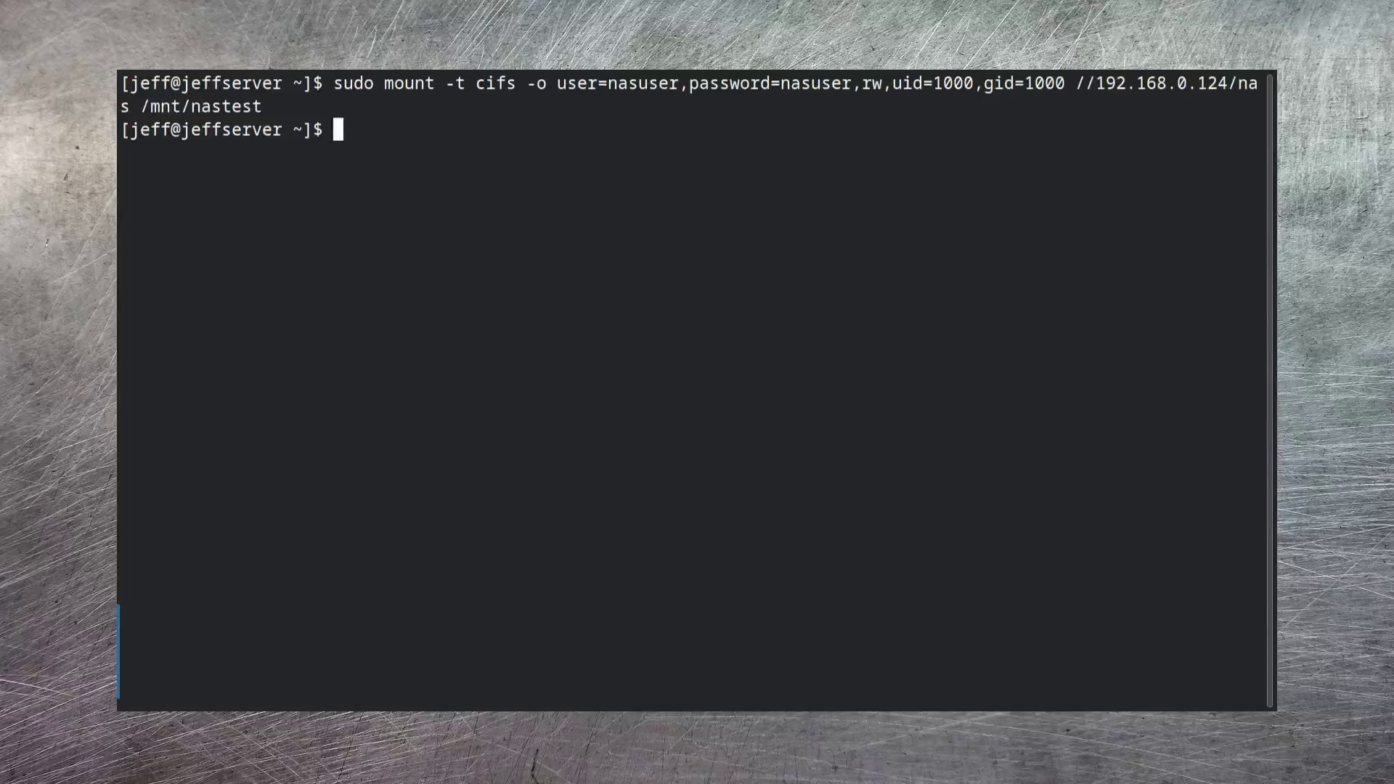
- Check disk usage with df -k, copy /mnt/nastest/test.dat to the current folder, and list test.dat
{"action": "type", "text": "df -k"}
{"action": "key", "text": "Return"}
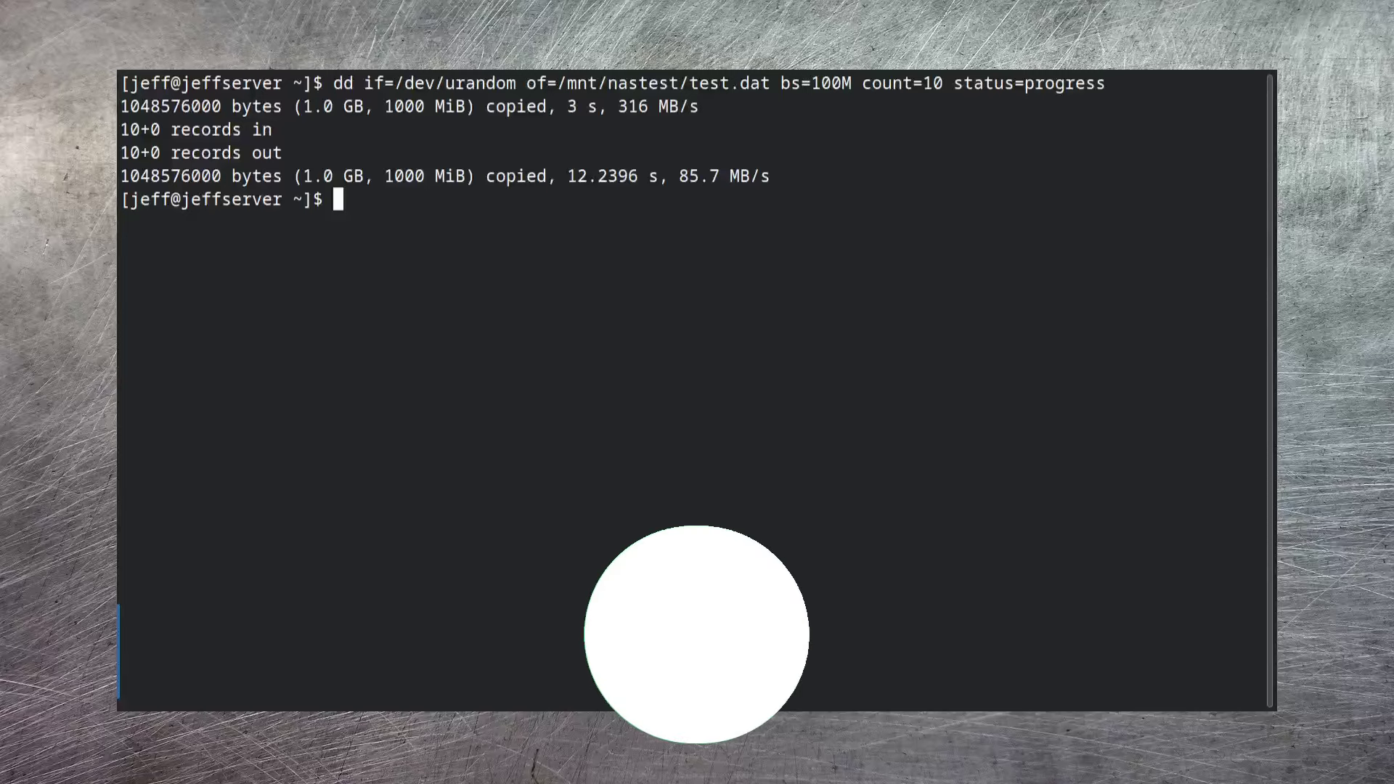
{"action": "type", "text": "cp /mnt/nastest/test.dat /"}
{"action": "key", "text": "BackSpace"}
{"action": "type", "text": "./"}
{"action": "key", "text": "Return"}
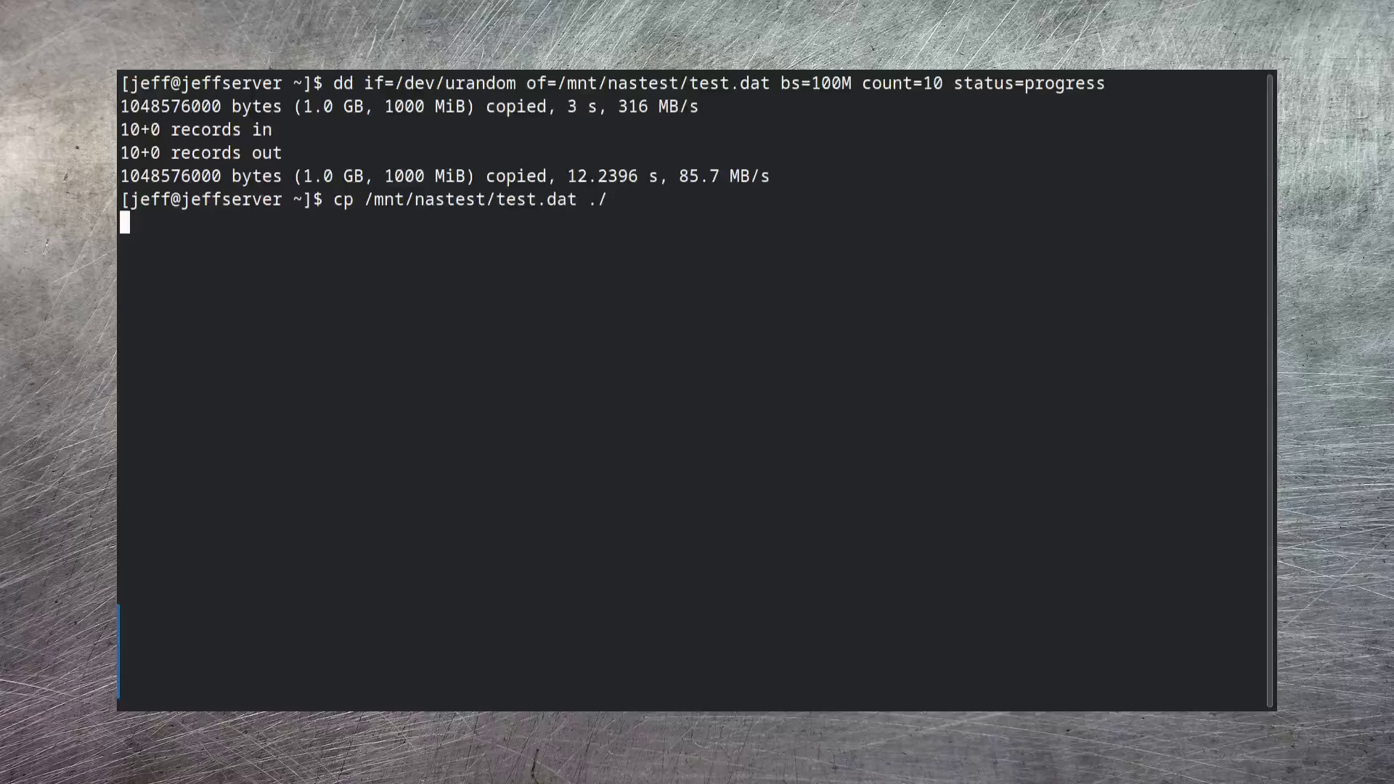
{"action": "type", "text": "ls -al test.dat"}
{"action": "key", "text": "Return"}
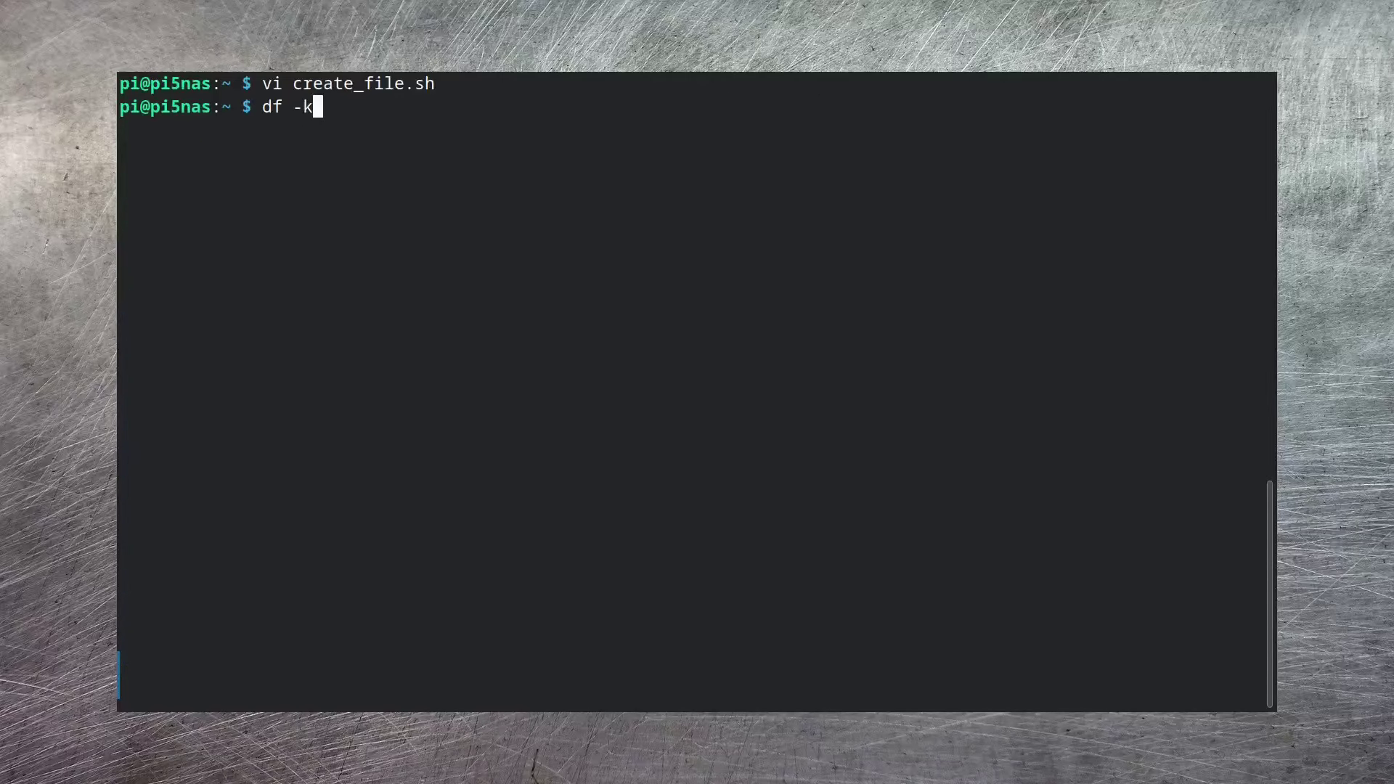
- Symlink the md127 RAID volume's long mount path to /mnt/nas with sudo ln -s
{"action": "key", "text": "Return"}
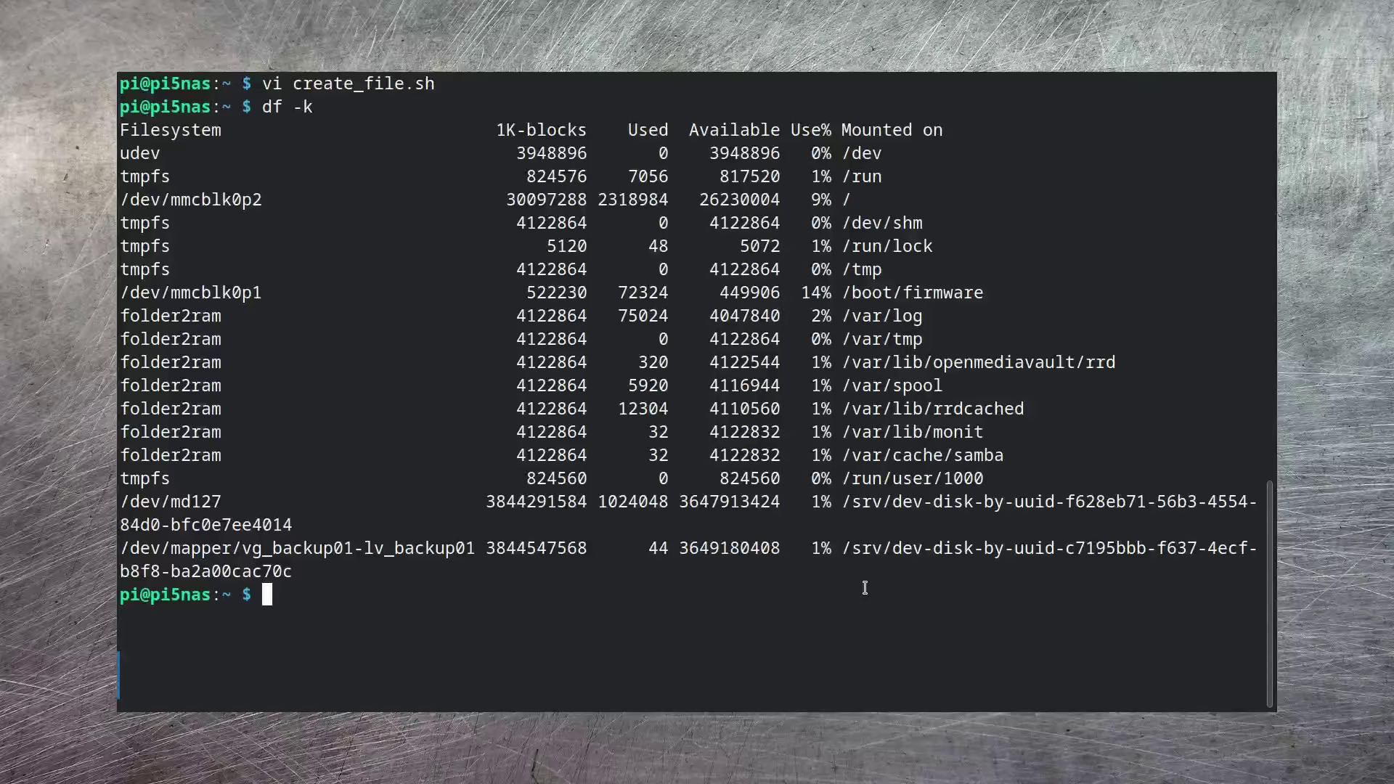
{"action": "left_click_drag", "start_coordinate": [844, 502], "coordinate": [295, 525]}
{"action": "key", "text": "ctrl+c"}
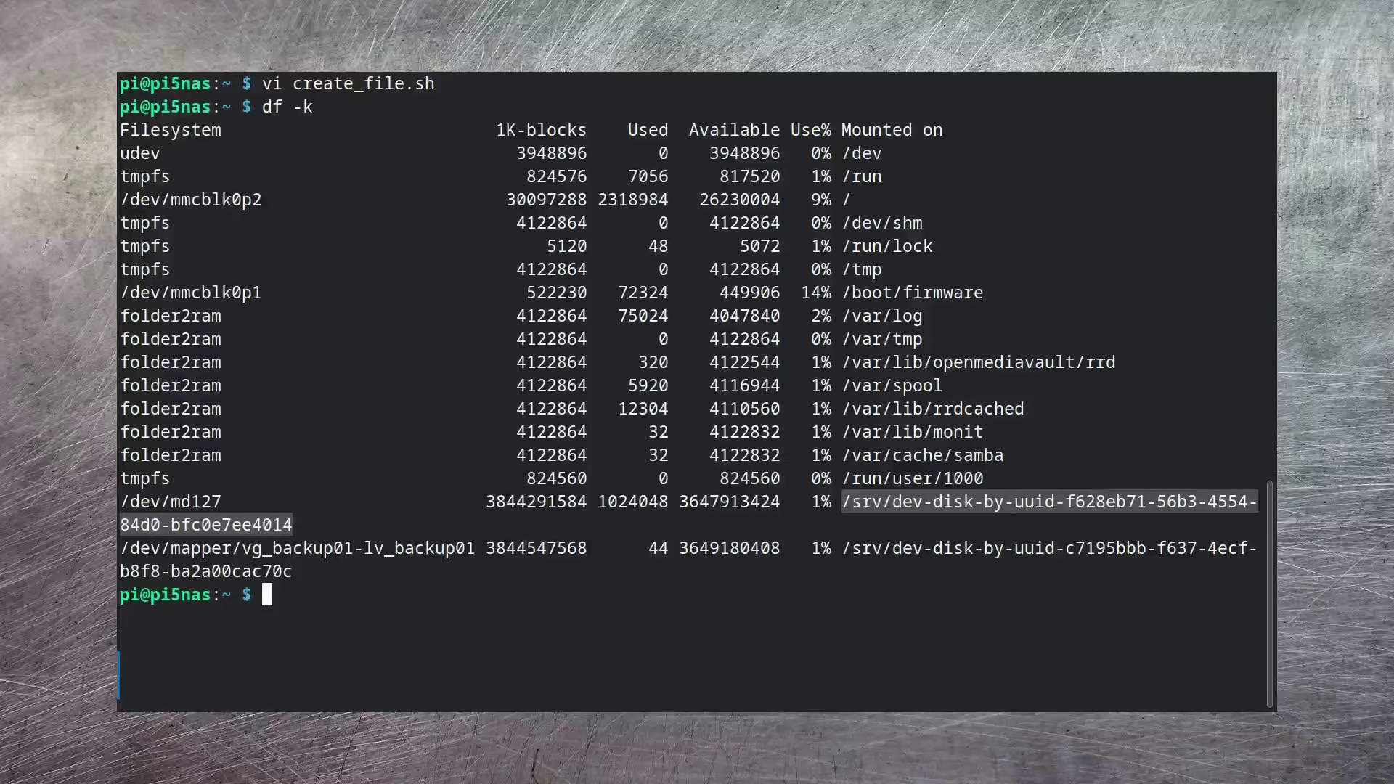
{"action": "type", "text": "sud"}
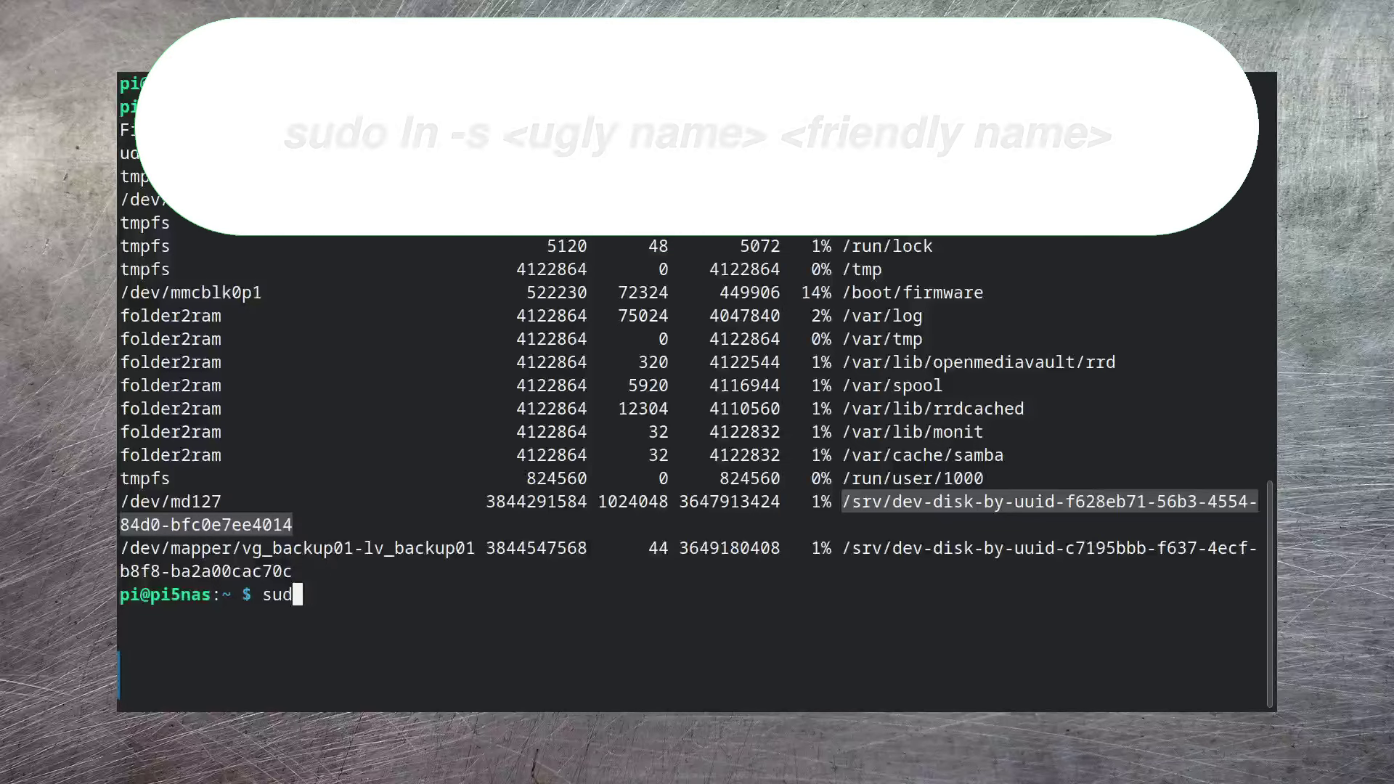
{"action": "type", "text": "o ln -s"}
{"action": "key", "text": "ctrl+shift+v"}
{"action": "type", "text": "/mnt/nas"}
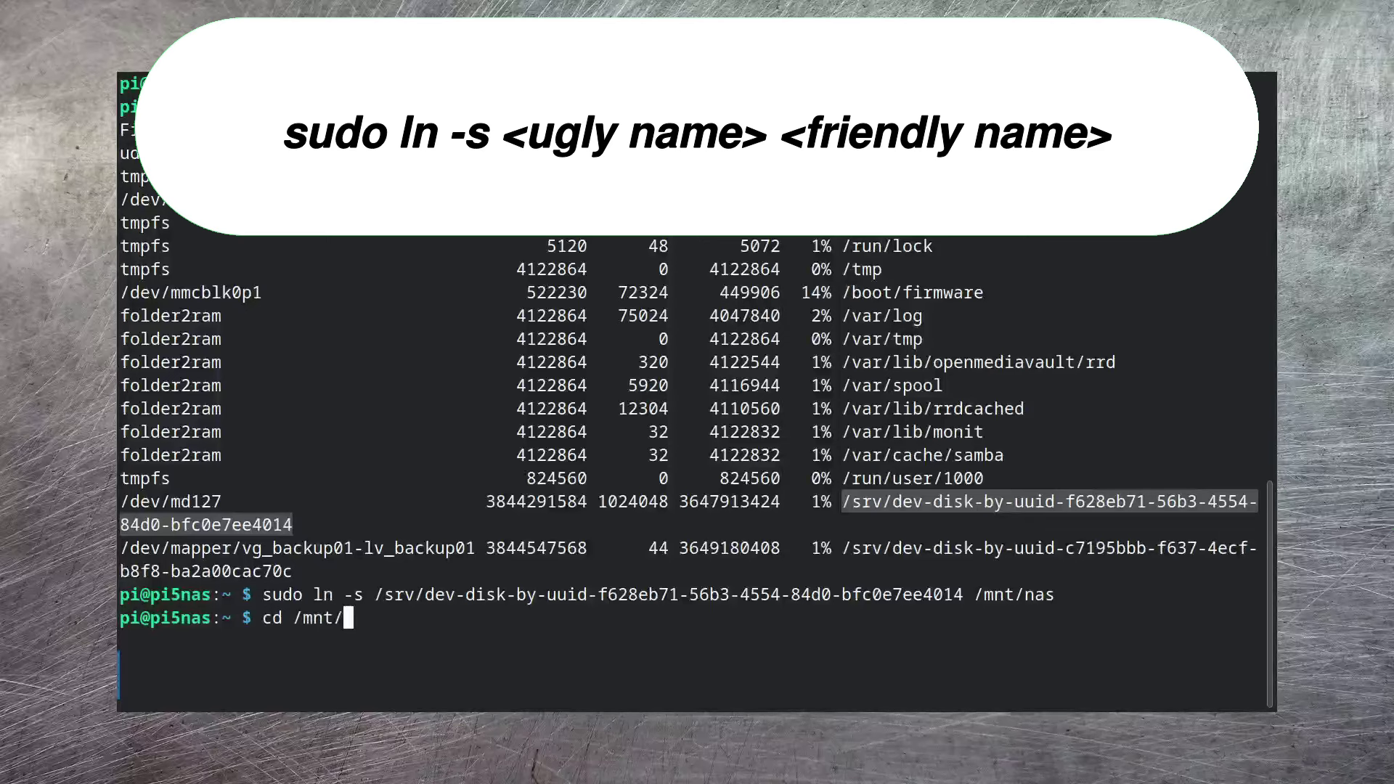
- Change into /mnt/nas and list its files, including test.dat
{"action": "type", "text": "nas"}
{"action": "key", "text": "Return"}
{"action": "type", "text": "ls"}
{"action": "key", "text": "Return"}
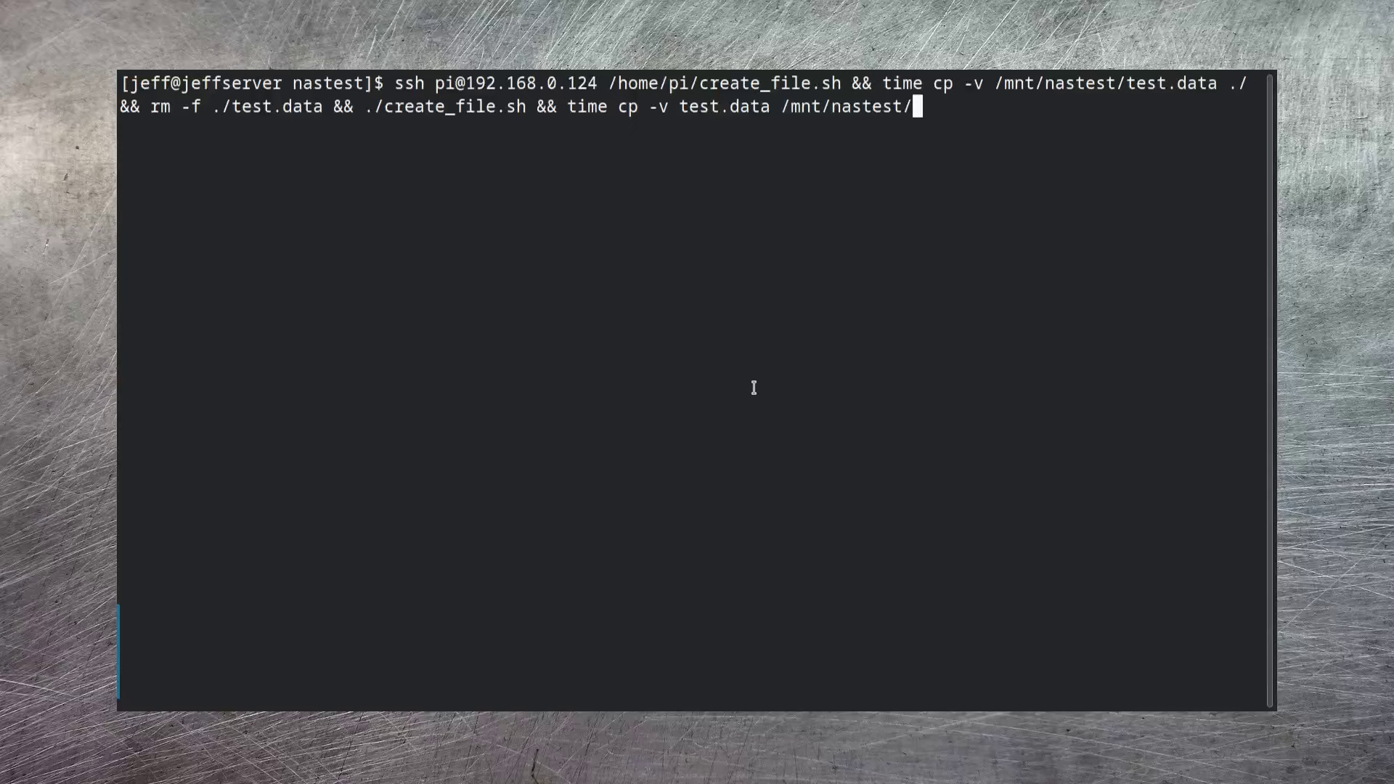
- Run the chained ssh create_file.sh and timed cp benchmark, then highlight the read and write timings
{"action": "left_click_drag", "start_coordinate": [395, 82], "coordinate": [597, 82]}
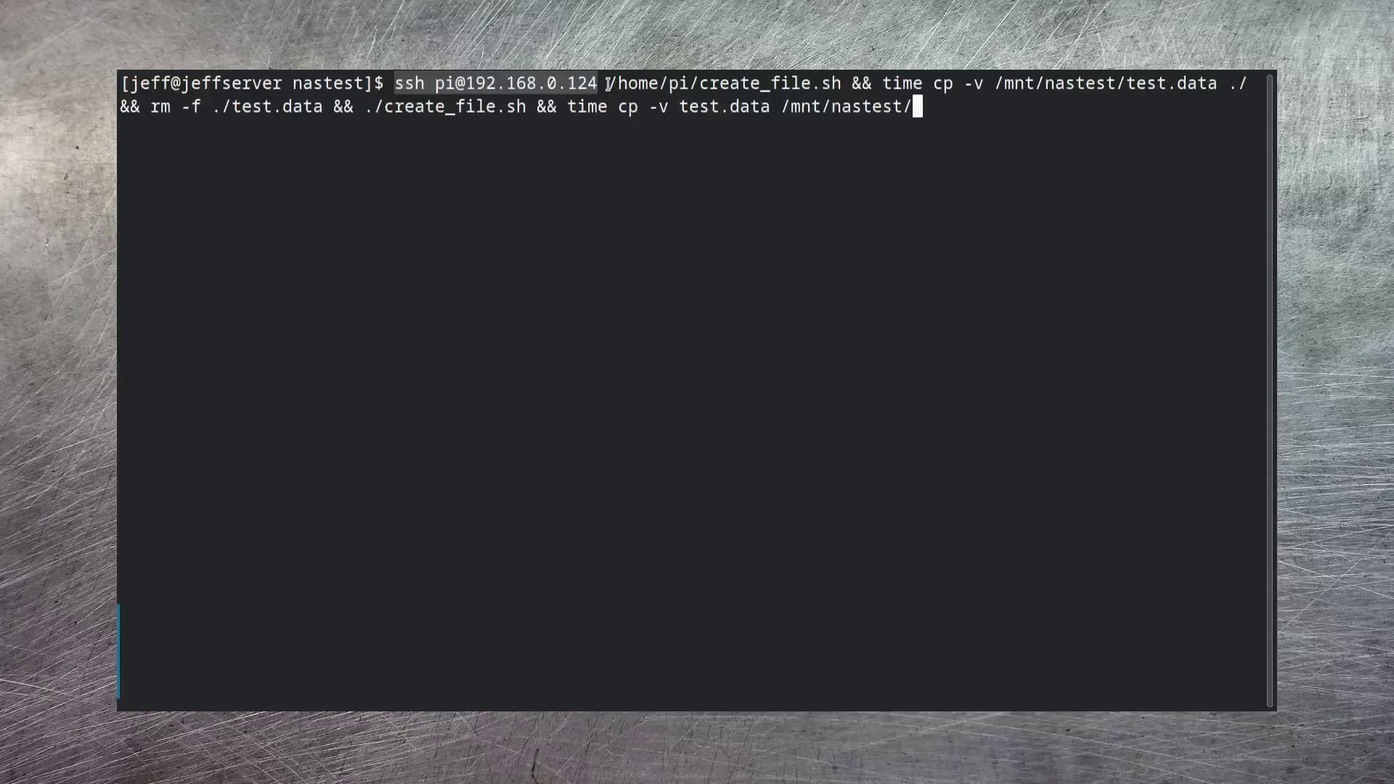
{"action": "left_click_drag", "start_coordinate": [607, 82], "coordinate": [847, 84]}
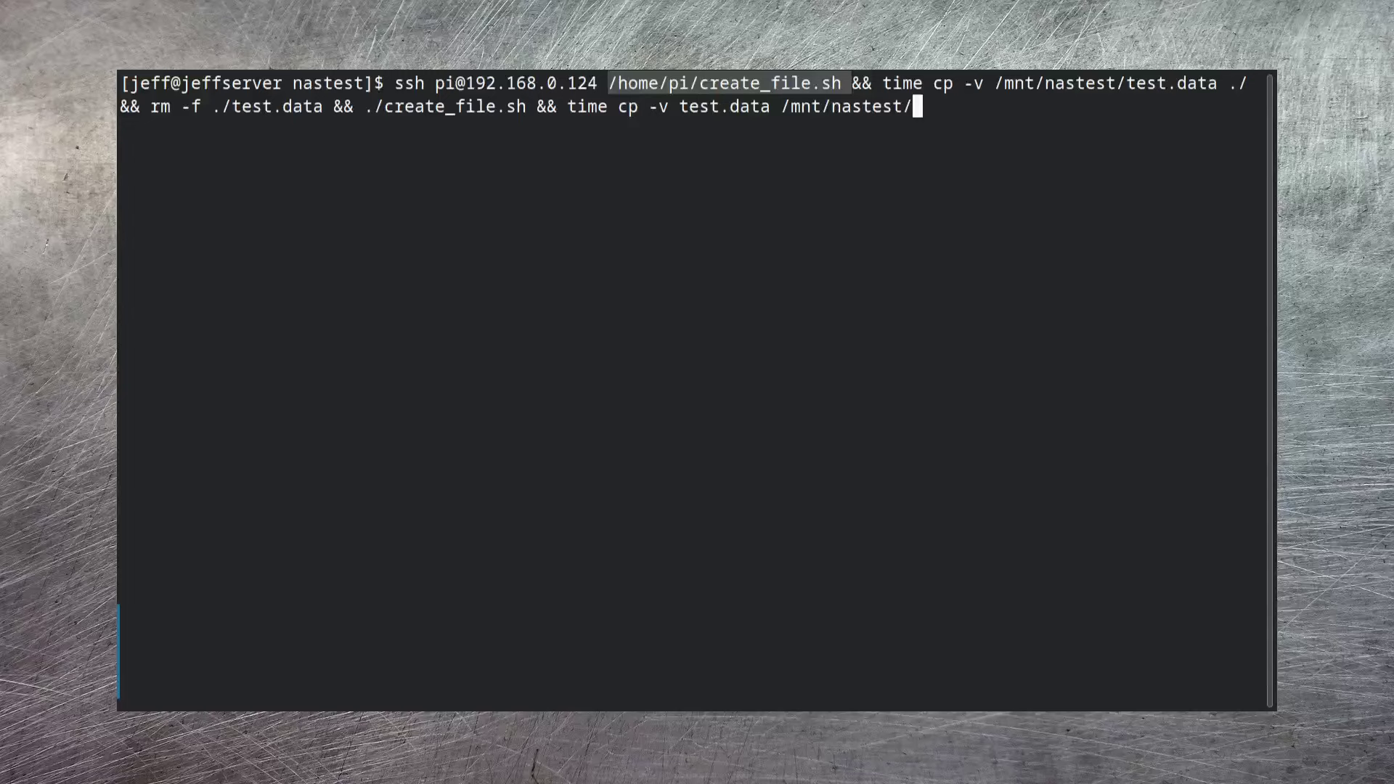
{"action": "left_click_drag", "start_coordinate": [882, 82], "coordinate": [1253, 83]}
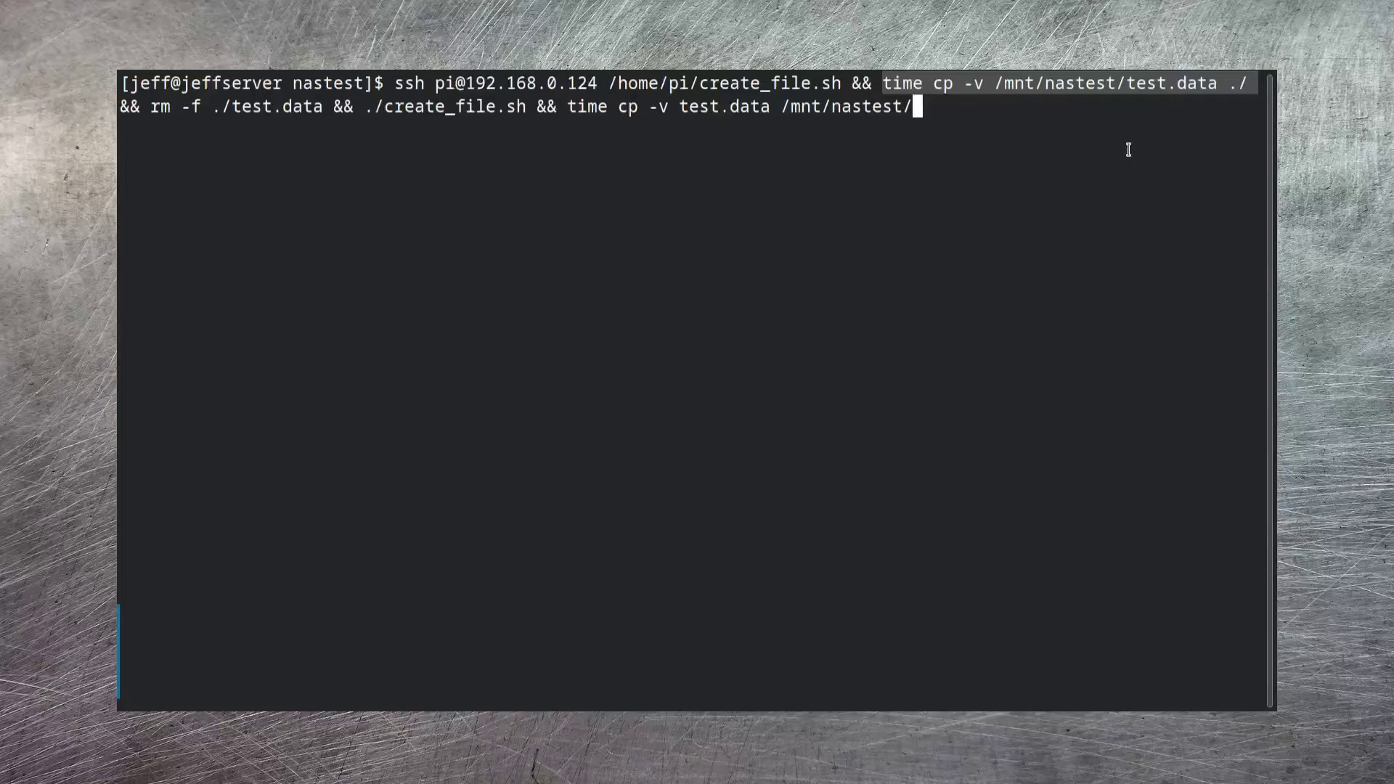
{"action": "left_click_drag", "start_coordinate": [148, 106], "coordinate": [529, 111]}
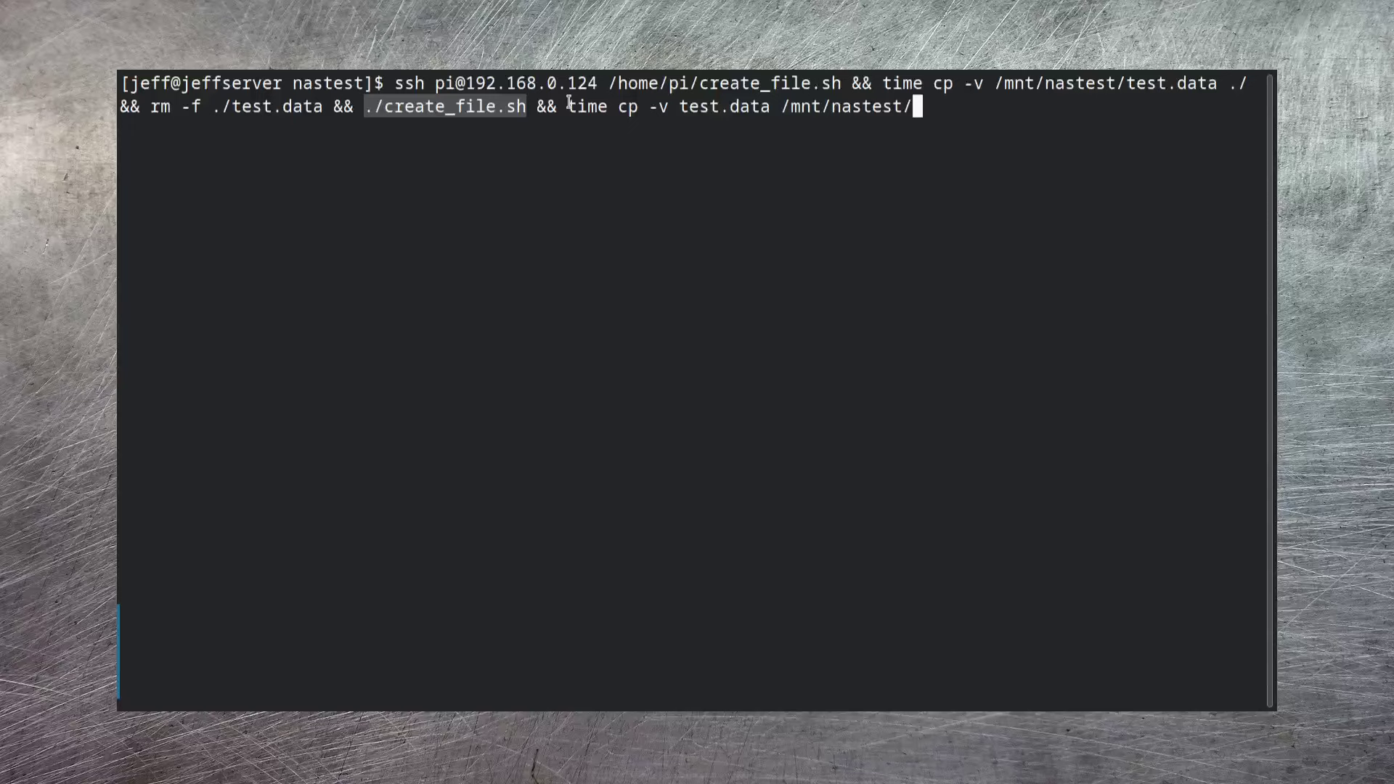
{"action": "left_click_drag", "start_coordinate": [569, 107], "coordinate": [915, 107]}
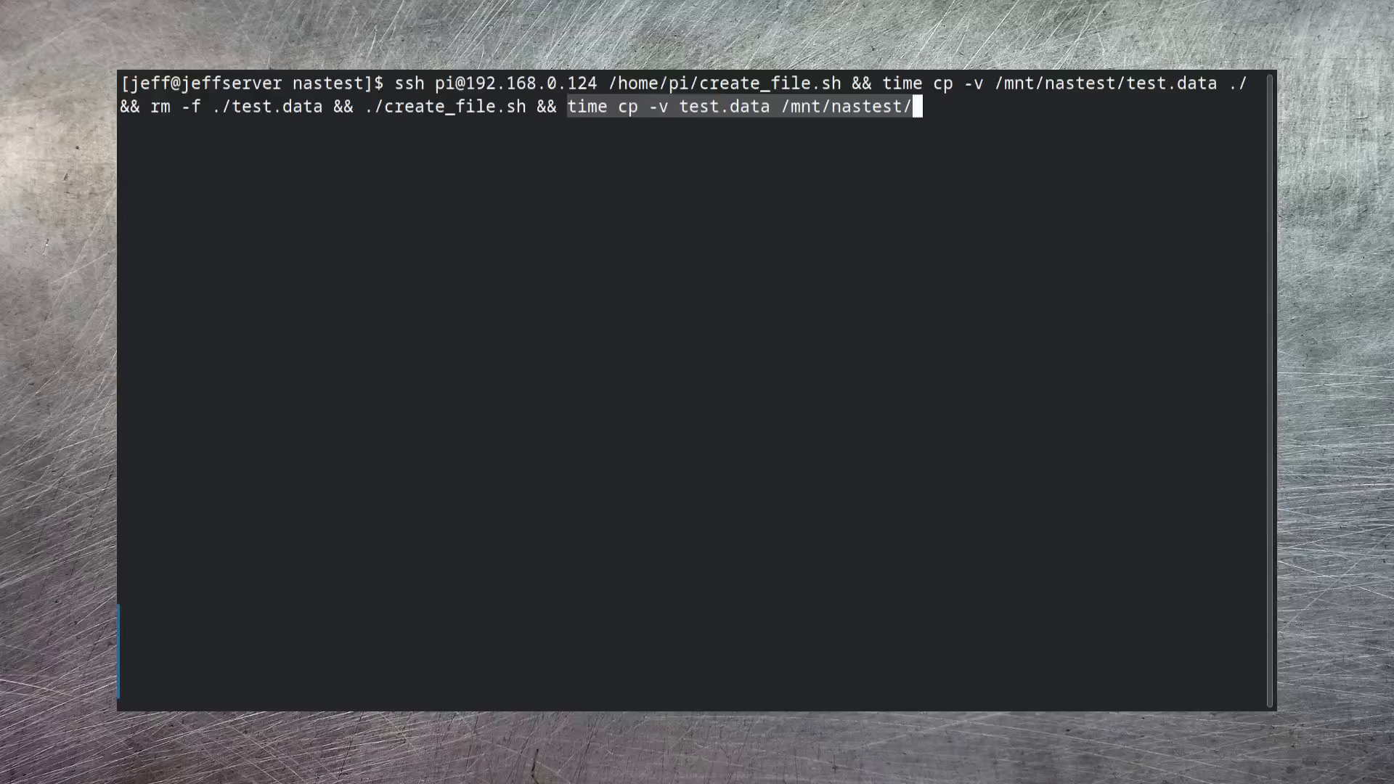
{"action": "key", "text": "Return"}
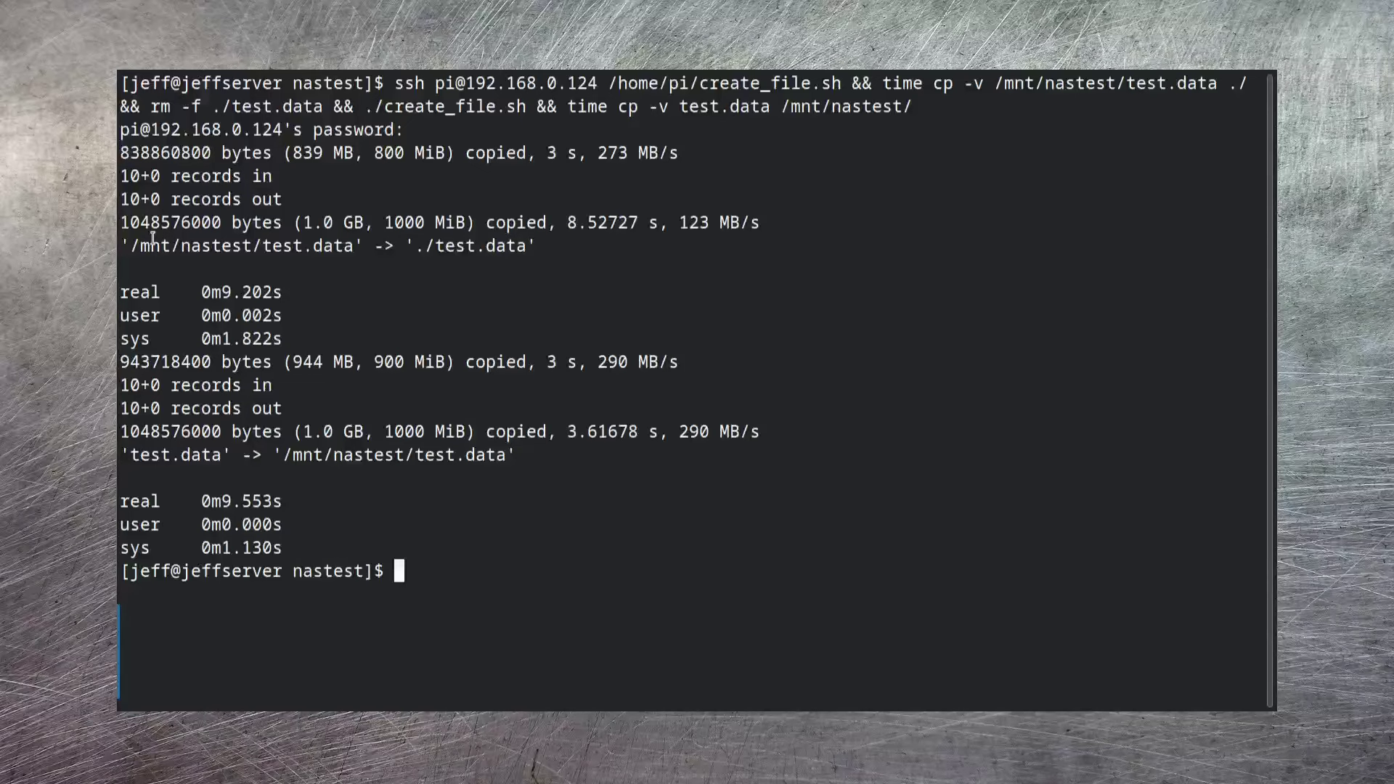
{"action": "left_click_drag", "start_coordinate": [121, 245], "coordinate": [299, 349]}
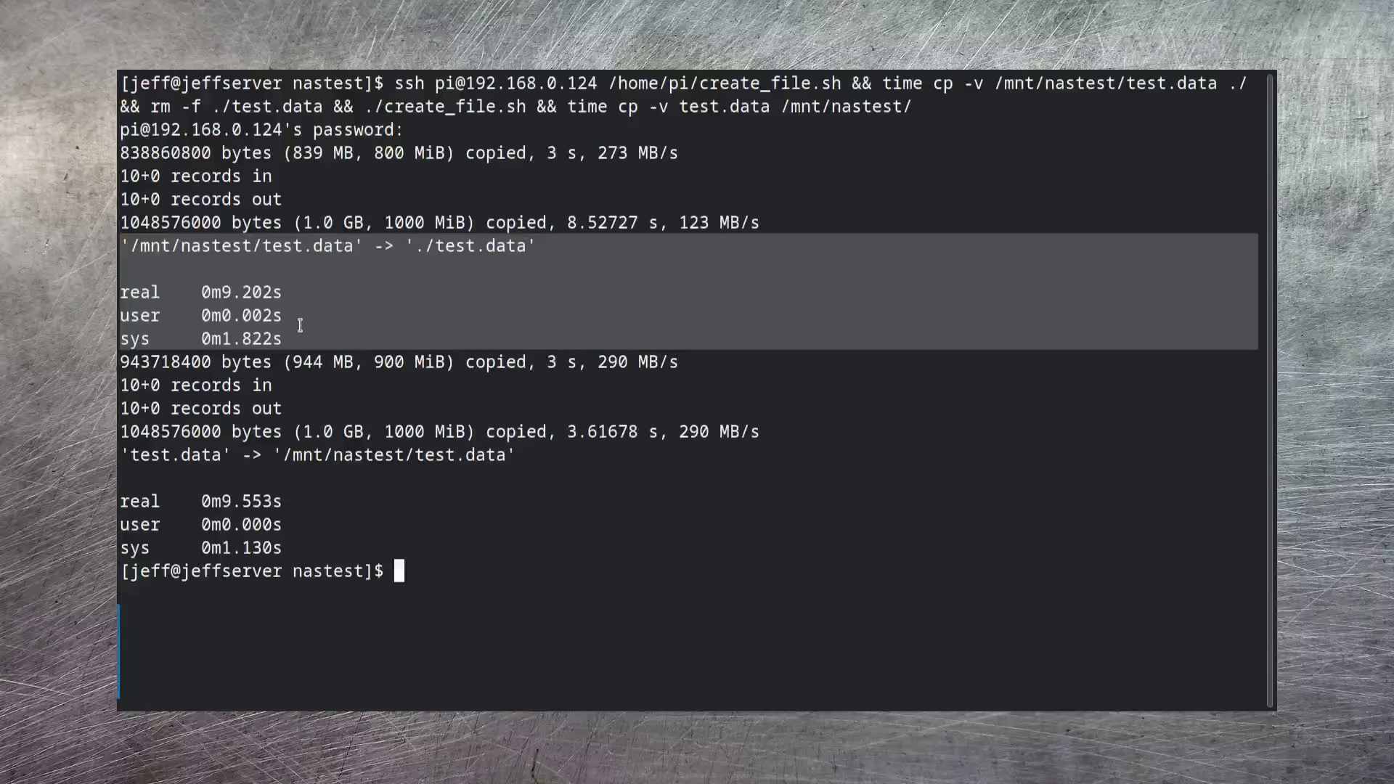
{"action": "left_click_drag", "start_coordinate": [118, 455], "coordinate": [344, 540]}
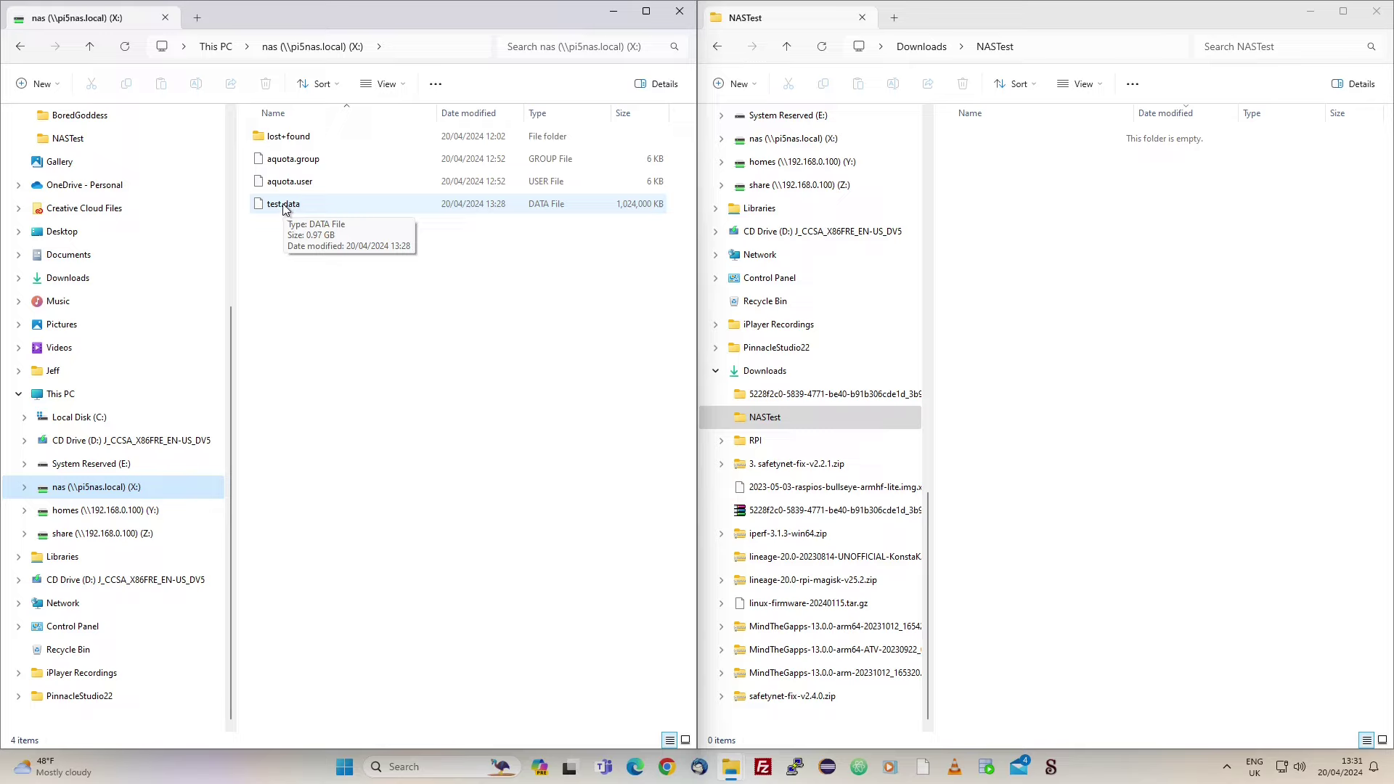
- Copy test.data from the nas (X:) share into the local NASTest folder, allowing the security prompt
{"action": "left_click_drag", "start_coordinate": [284, 208], "coordinate": [1074, 338]}
{"action": "left_click", "coordinate": [727, 388]}
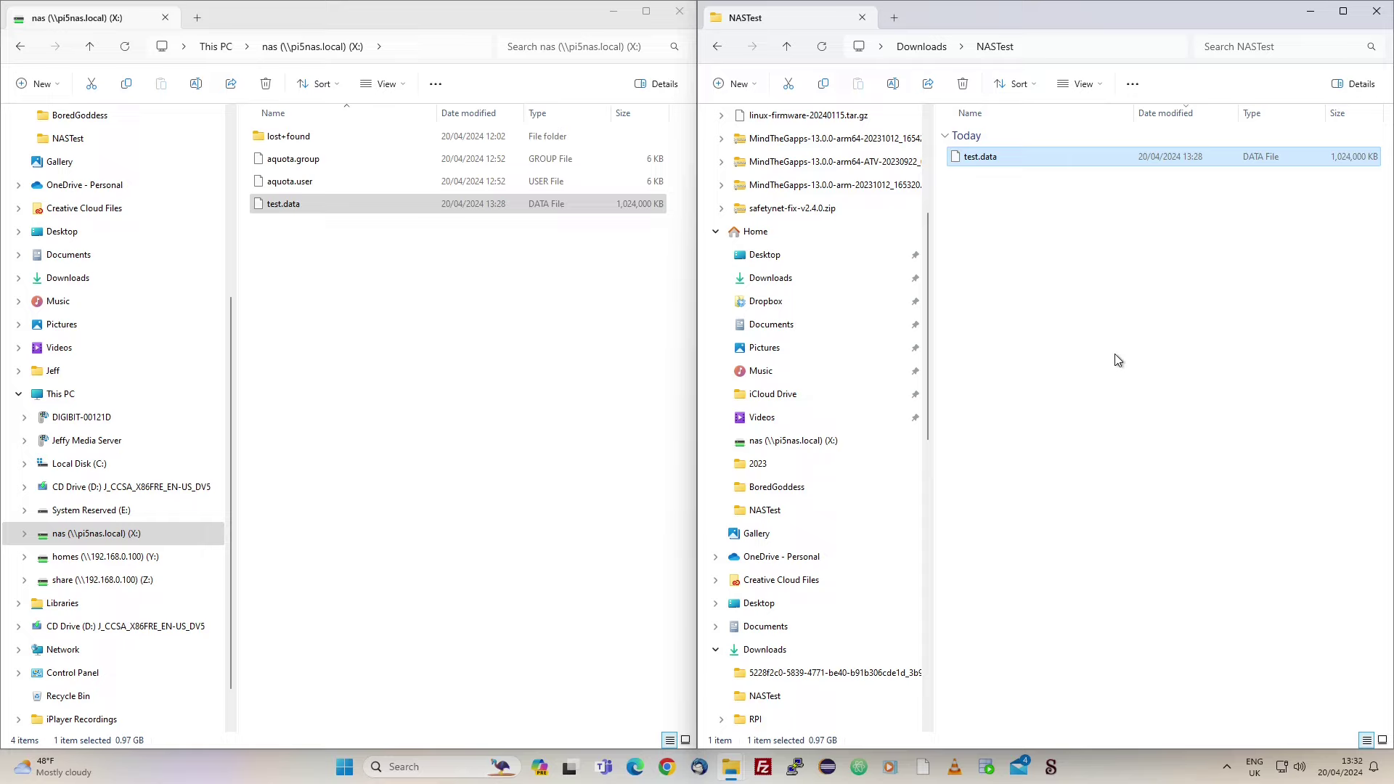
- Copy test.data from NASTest back to the nas (X:) share, replacing the existing file
{"action": "mouse_move", "coordinate": [986, 161]}
{"action": "left_click_drag", "start_coordinate": [987, 160], "coordinate": [658, 407]}
{"action": "left_click", "coordinate": [719, 264]}
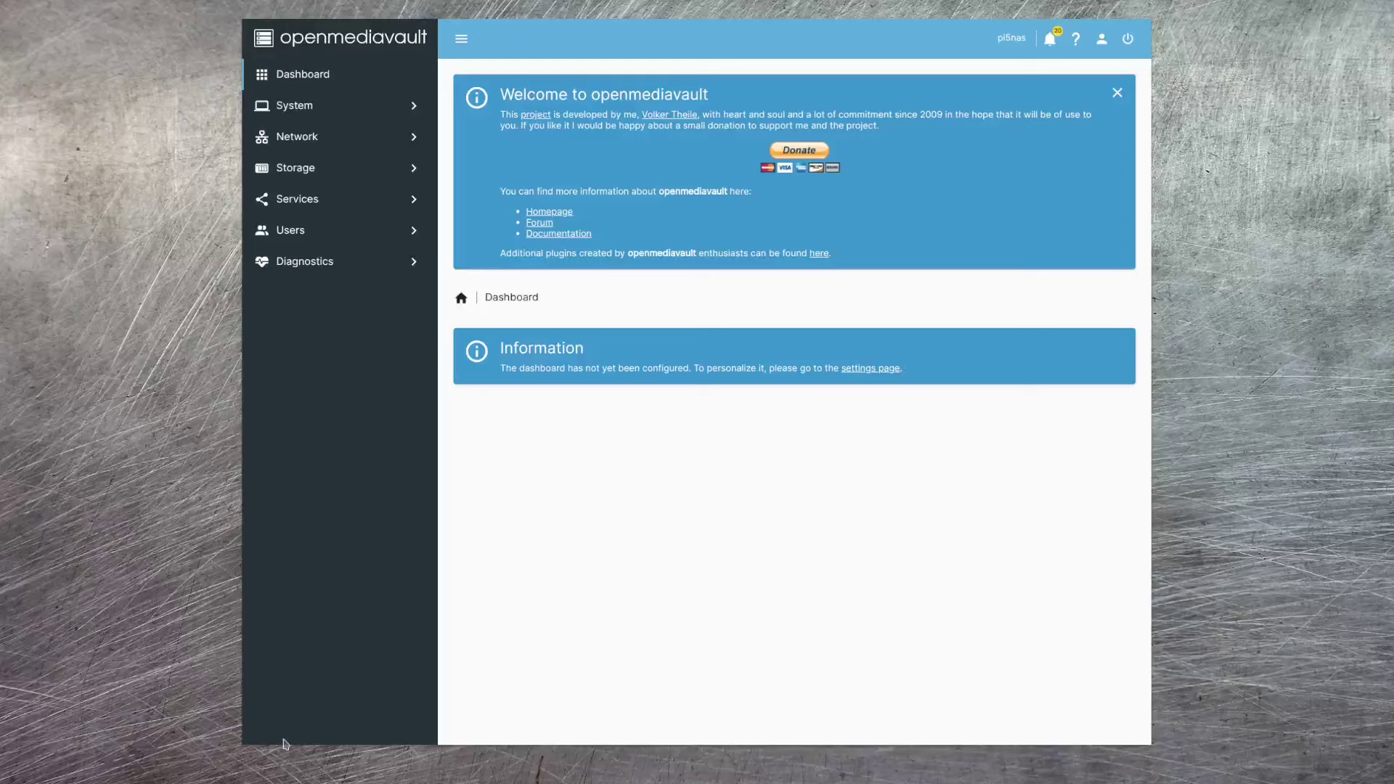
- Go to Services > Rsync > Tasks to view the empty rsync task list
{"action": "left_click", "coordinate": [333, 171]}
{"action": "left_click", "coordinate": [342, 355]}
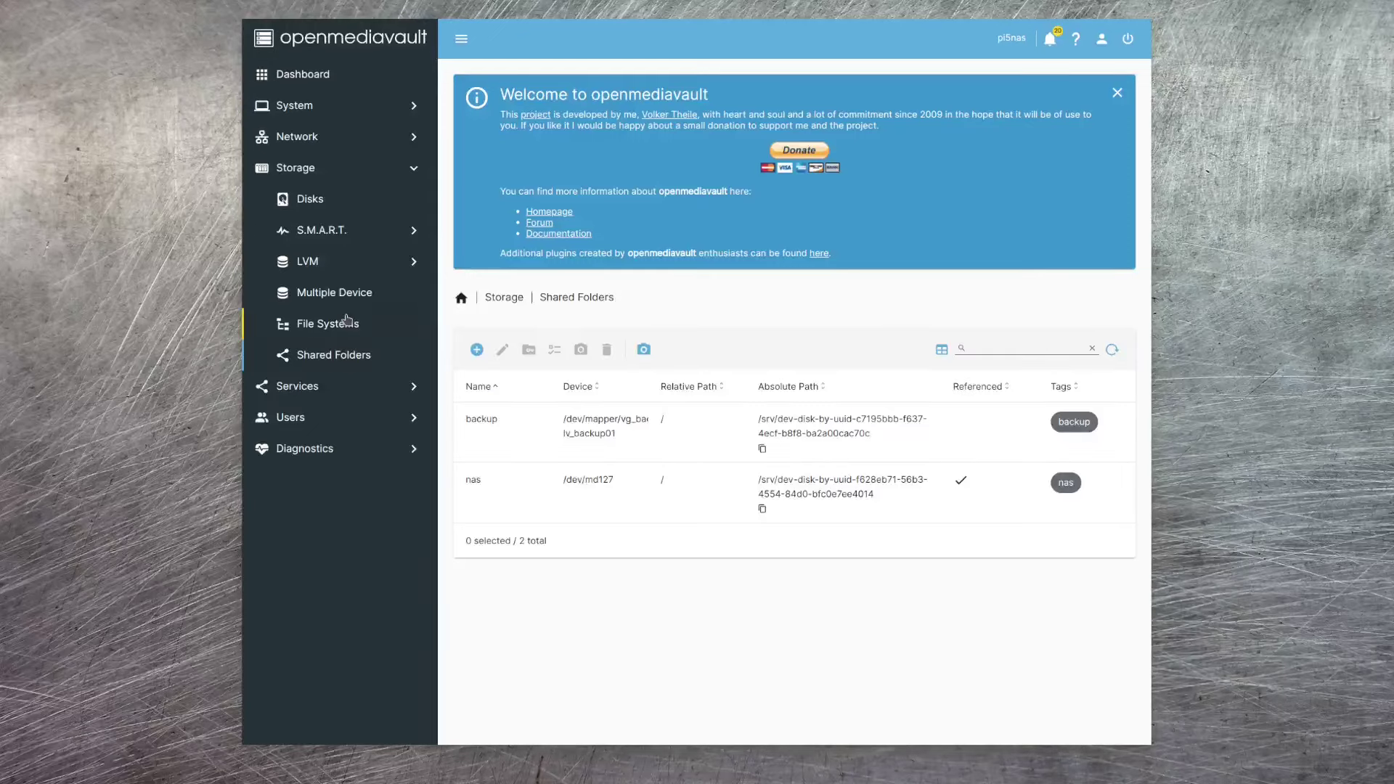
{"action": "left_click", "coordinate": [338, 327]}
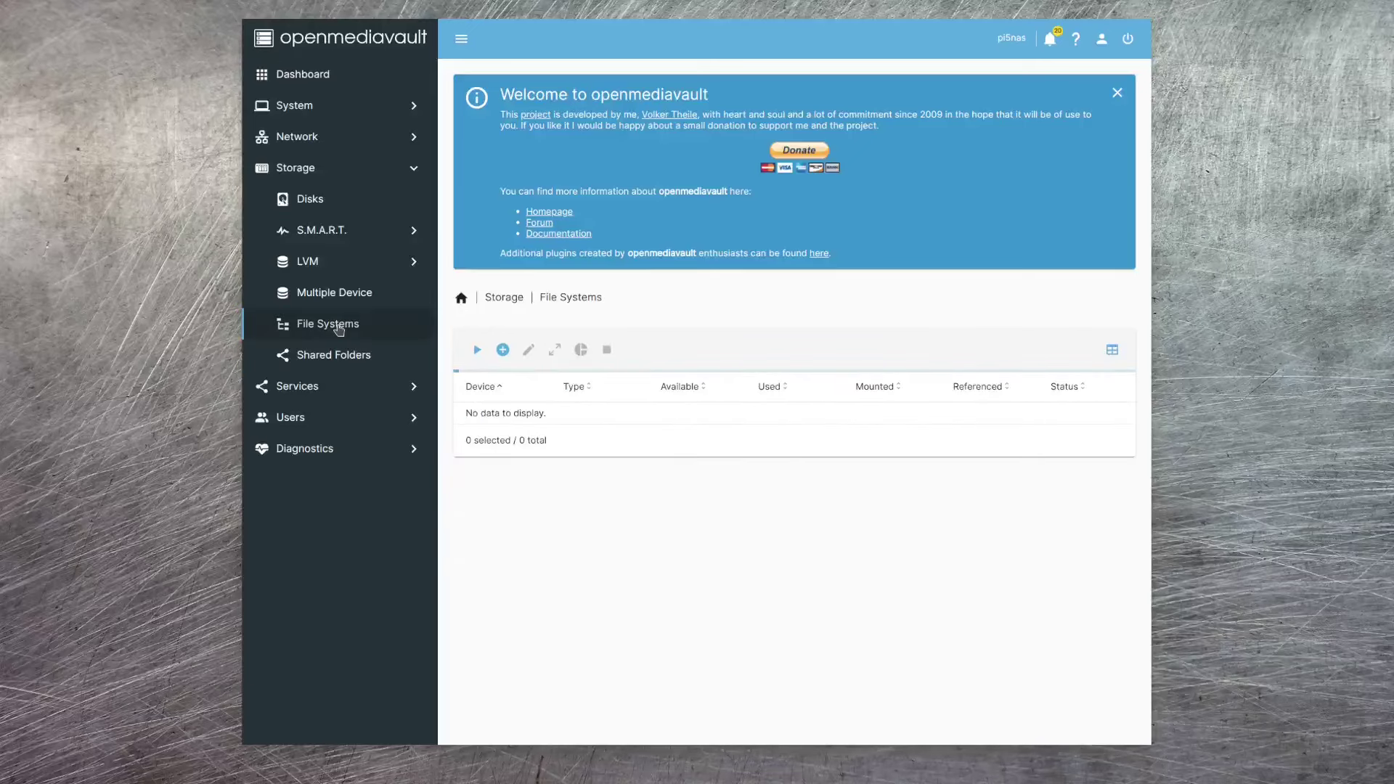
{"action": "left_click", "coordinate": [342, 356]}
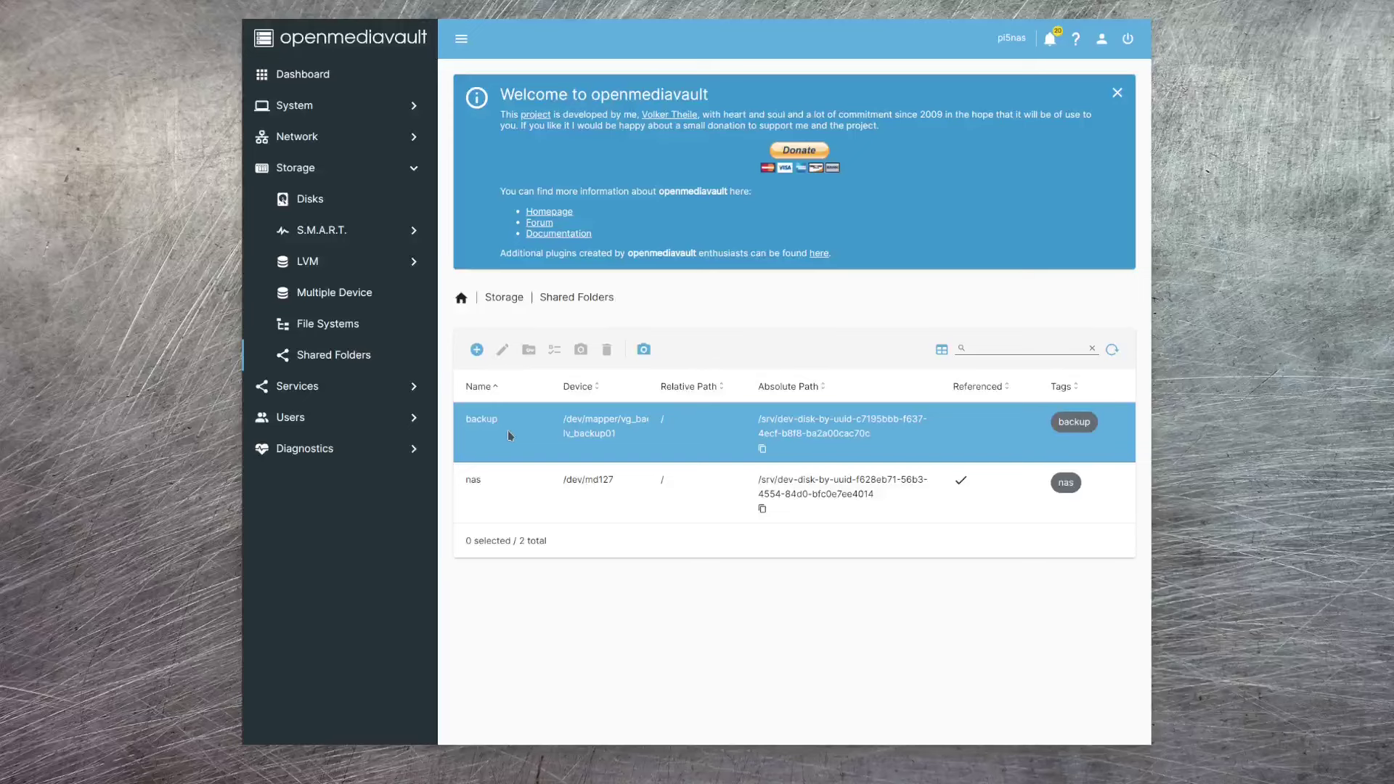
{"action": "left_click", "coordinate": [308, 389]}
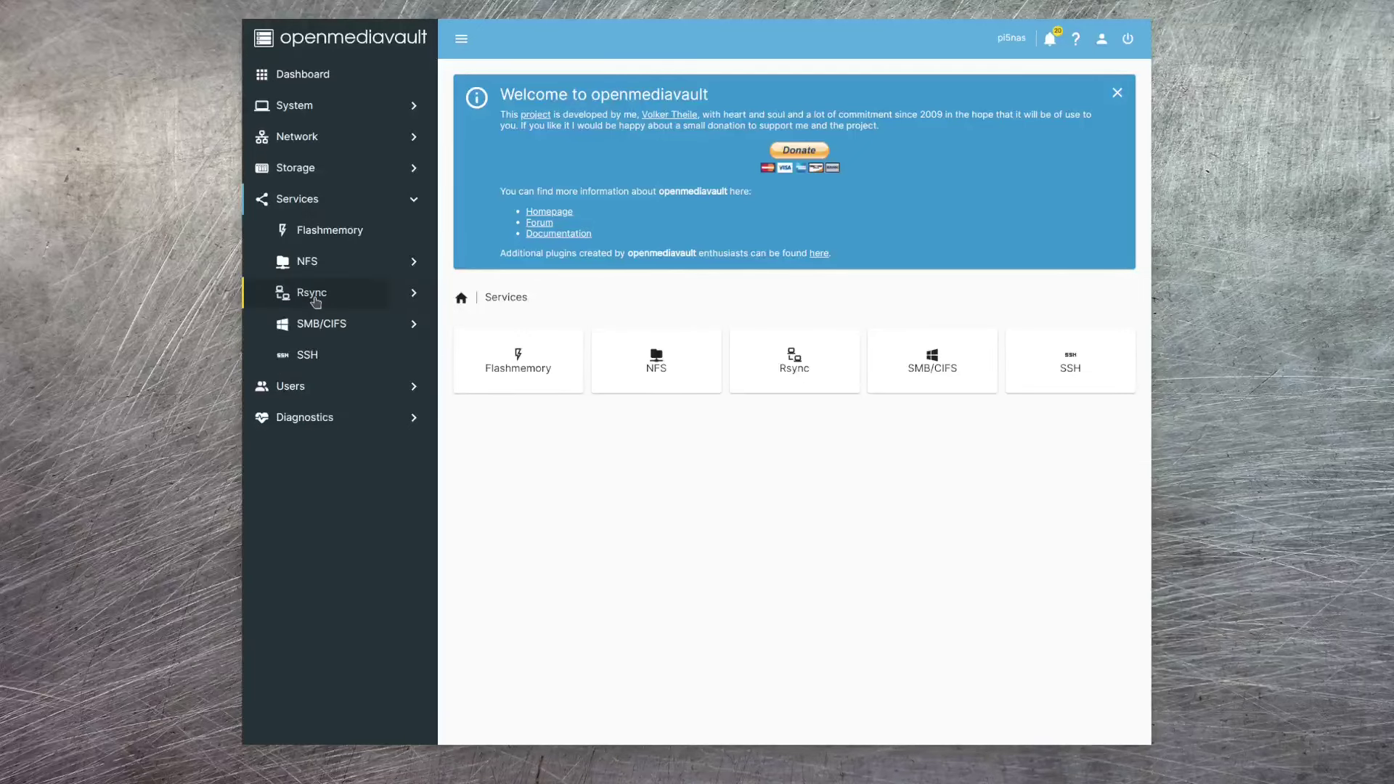
{"action": "left_click", "coordinate": [314, 296]}
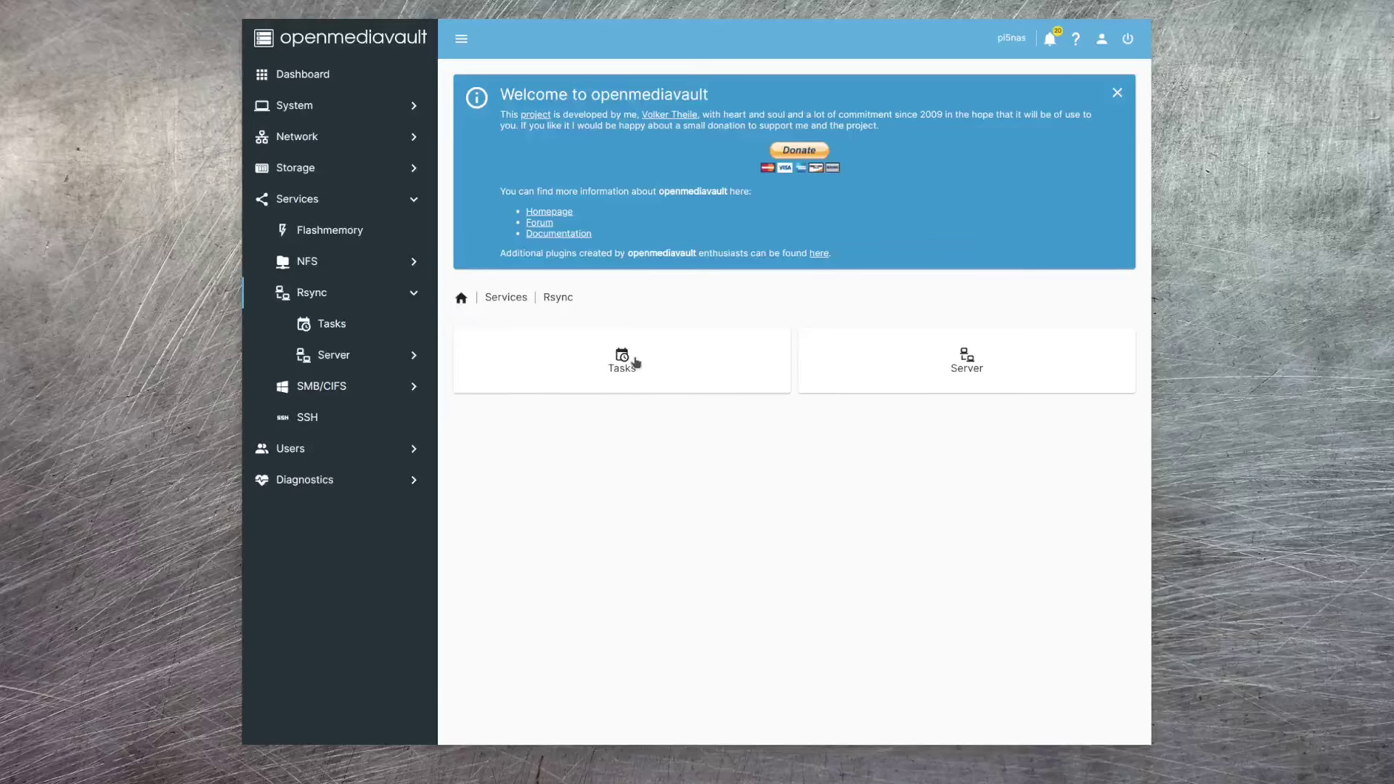
{"action": "left_click", "coordinate": [623, 365]}
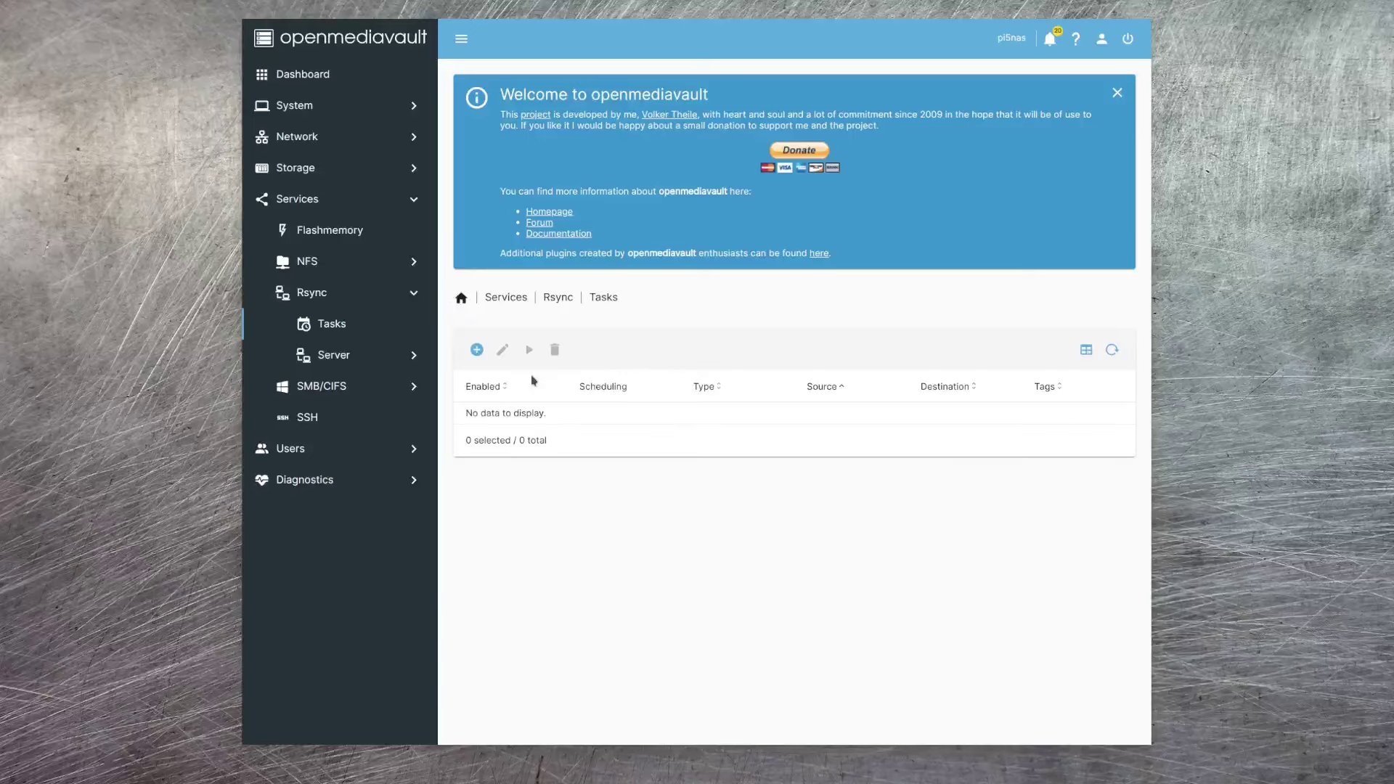
- Create a new rsync task with source shared folder nas and destination shared folder backup
{"action": "left_click", "coordinate": [477, 352]}
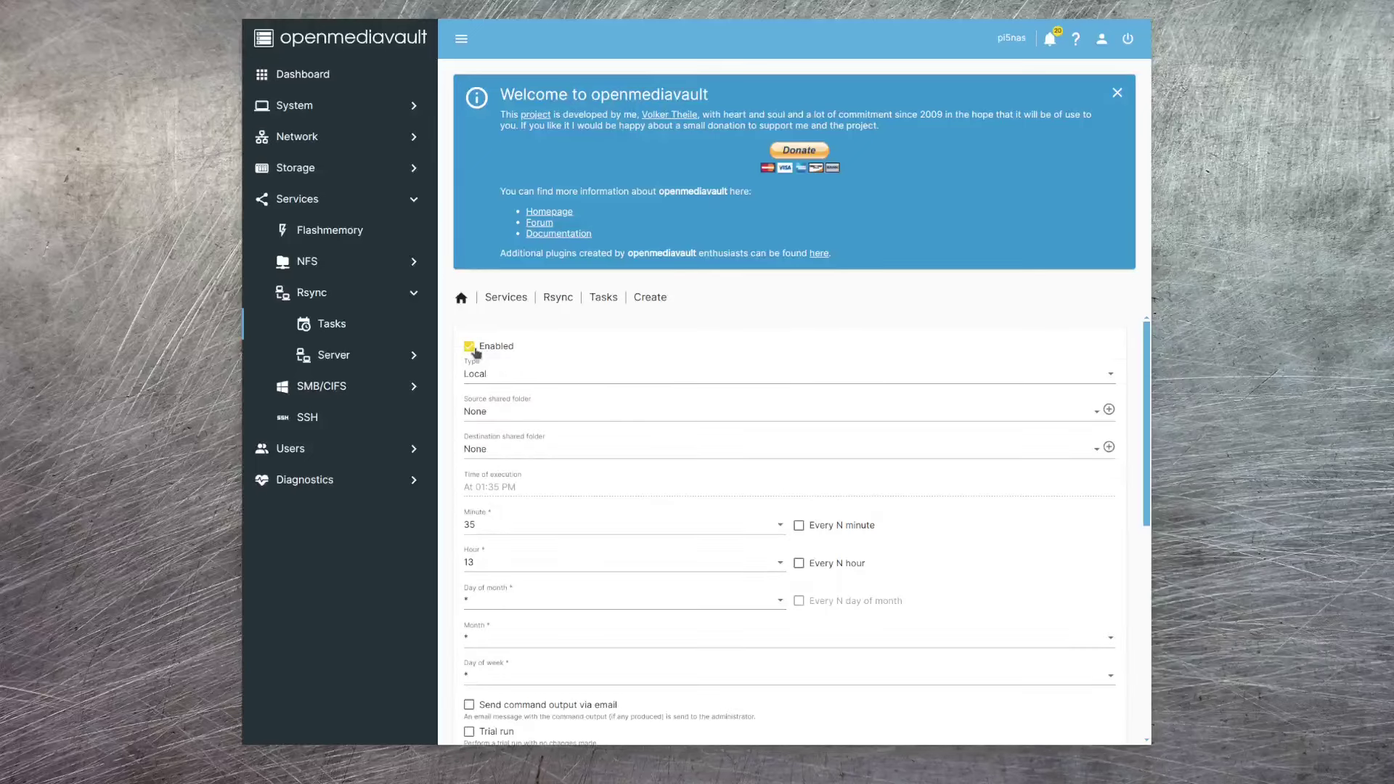
{"action": "left_click", "coordinate": [565, 413]}
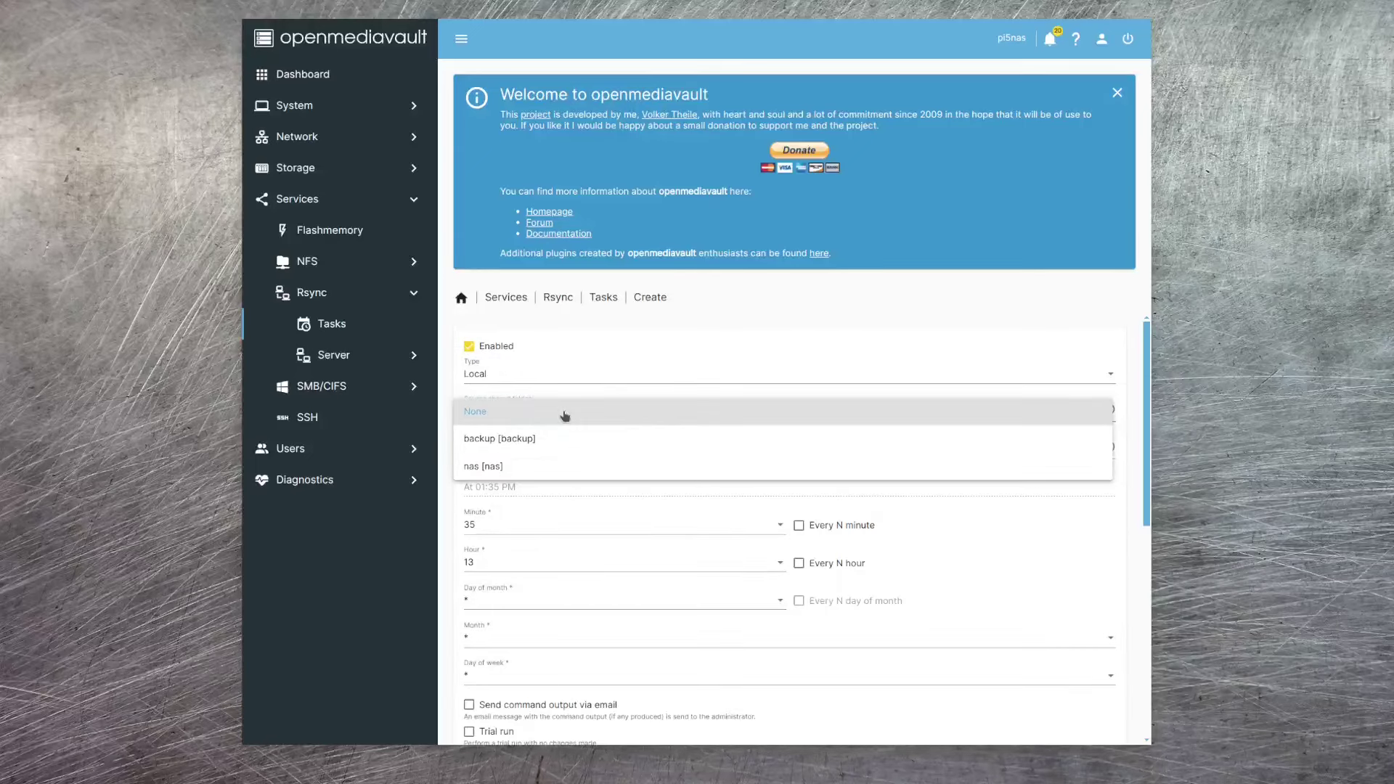
{"action": "left_click", "coordinate": [486, 472]}
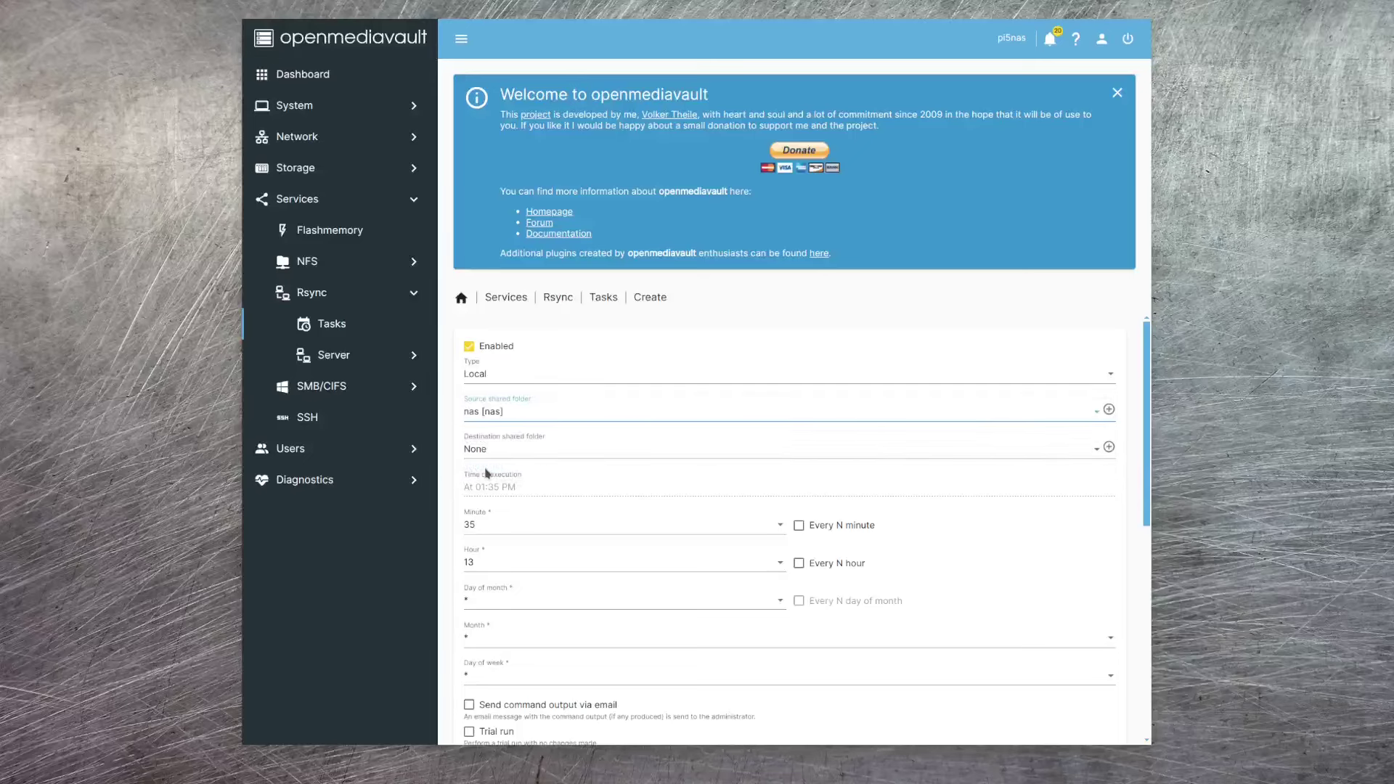
{"action": "left_click", "coordinate": [568, 451]}
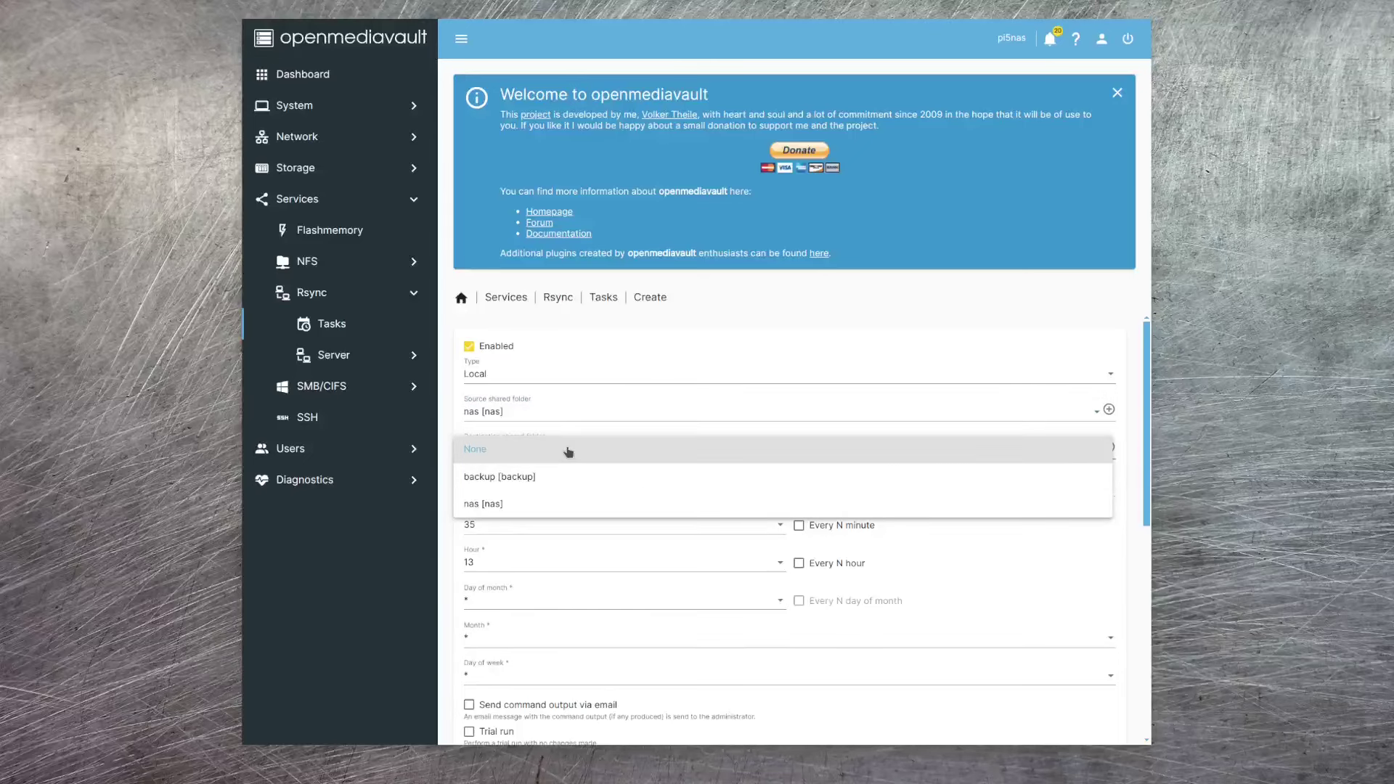
{"action": "left_click", "coordinate": [524, 478]}
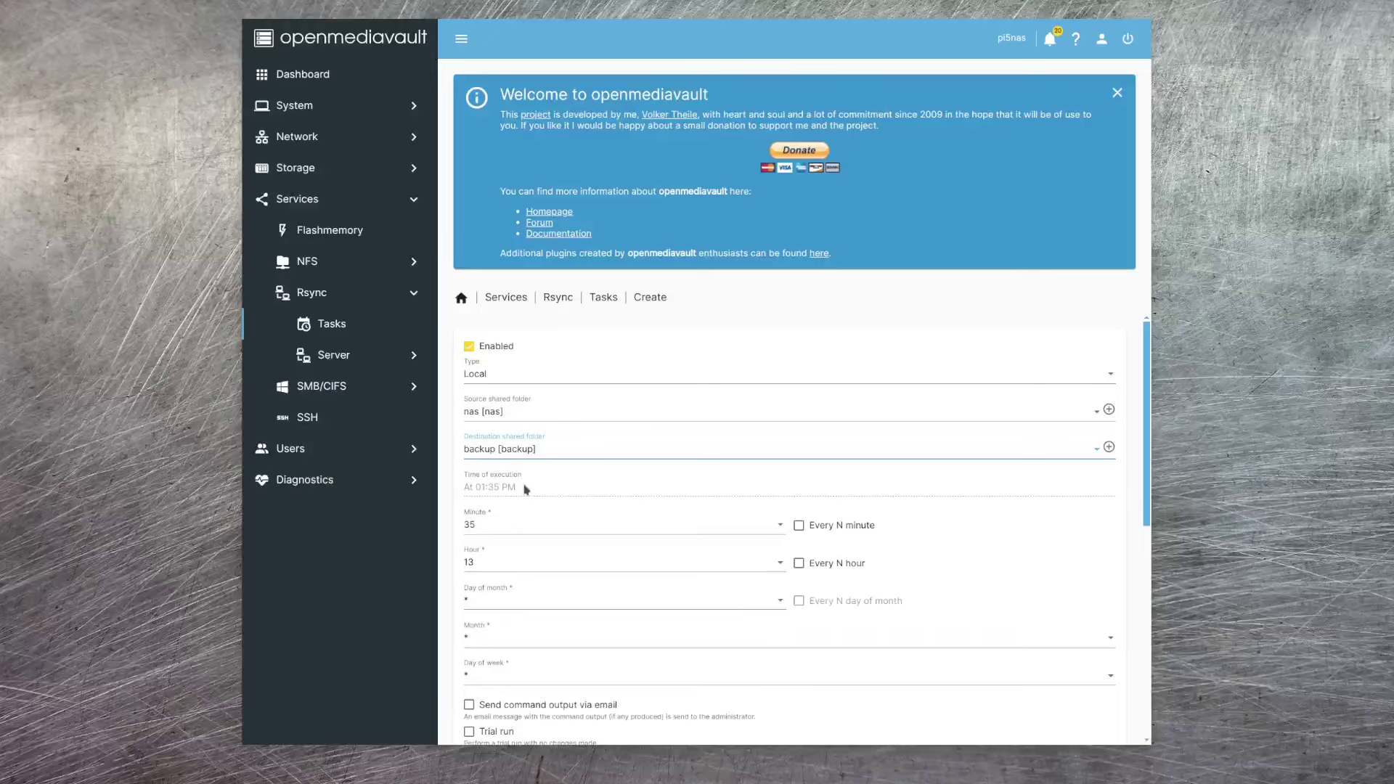
{"action": "left_click", "coordinate": [522, 525]}
- Set the schedule's minute to 0 only, removing minute 35
{"action": "scroll", "coordinate": [512, 519], "scroll_direction": "up", "scroll_amount": 5}
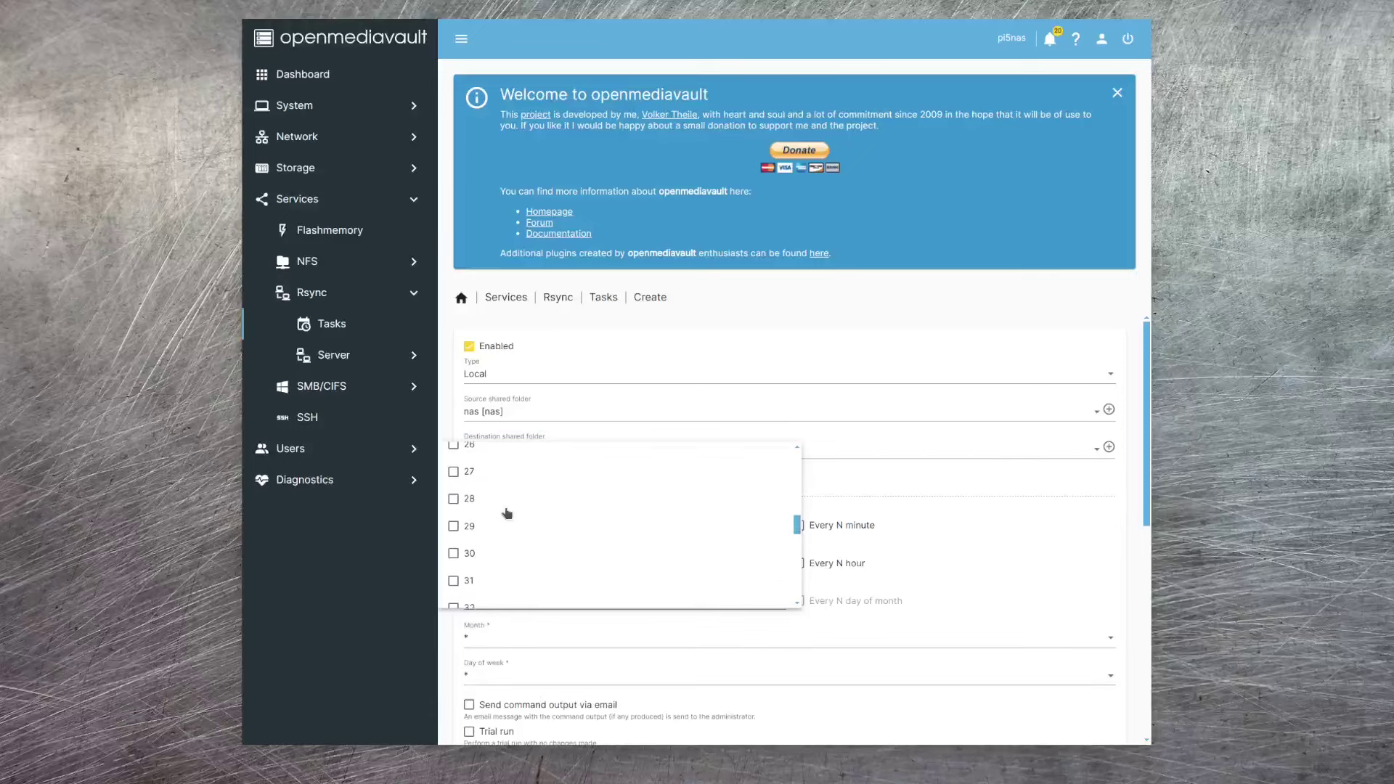
{"action": "scroll", "coordinate": [482, 472], "scroll_direction": "up", "scroll_amount": 6}
{"action": "left_click", "coordinate": [458, 483]}
{"action": "key", "text": "Escape"}
{"action": "left_click", "coordinate": [584, 554]}
{"action": "scroll", "coordinate": [500, 527], "scroll_direction": "down", "scroll_amount": 4}
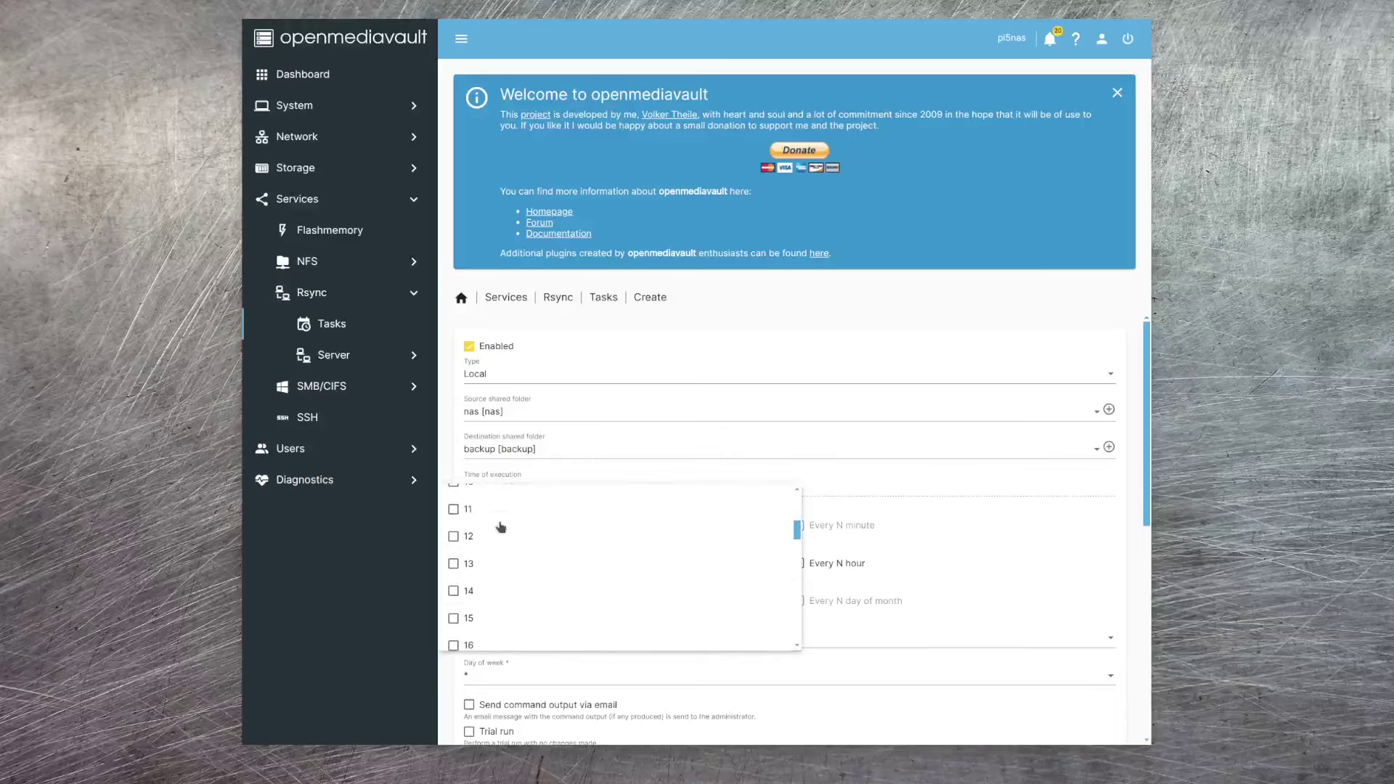
{"action": "scroll", "coordinate": [500, 526], "scroll_direction": "down", "scroll_amount": 5}
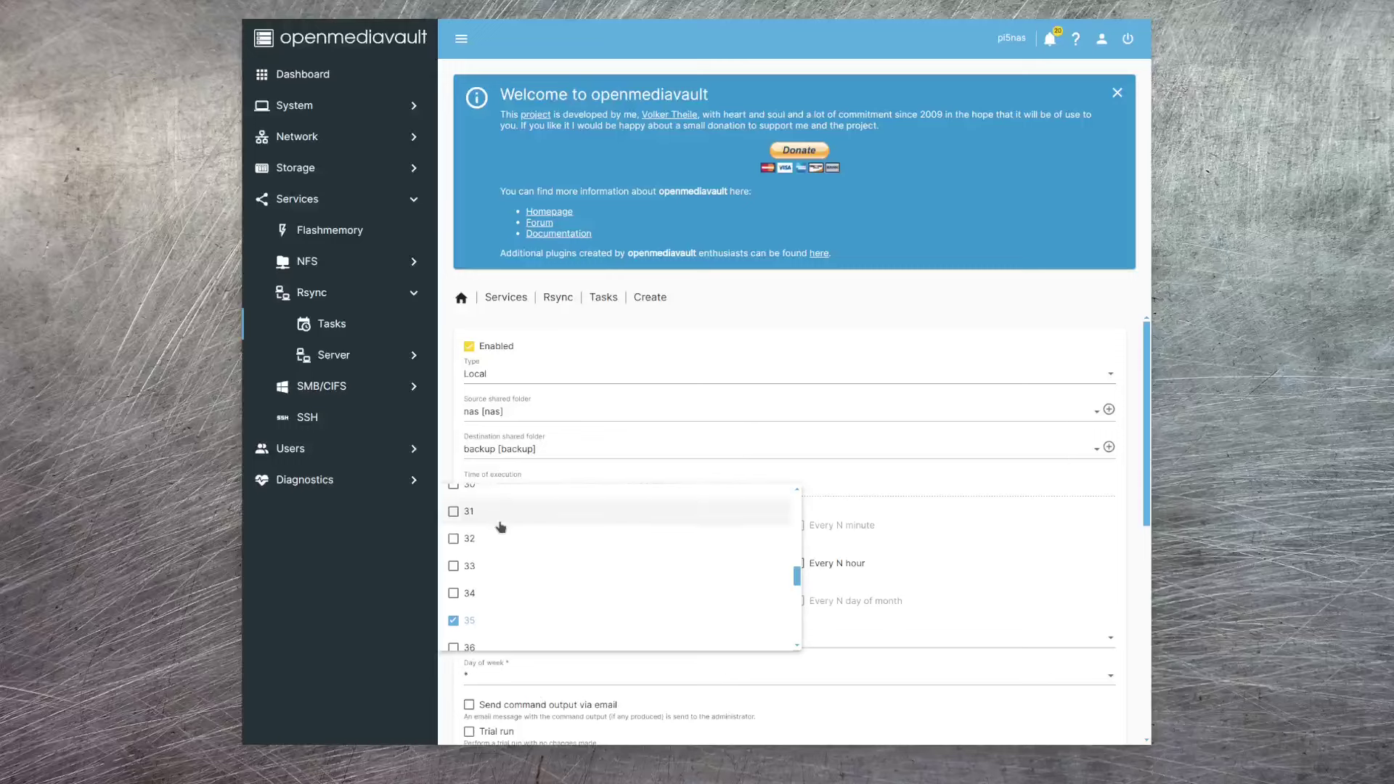
{"action": "left_click", "coordinate": [455, 545]}
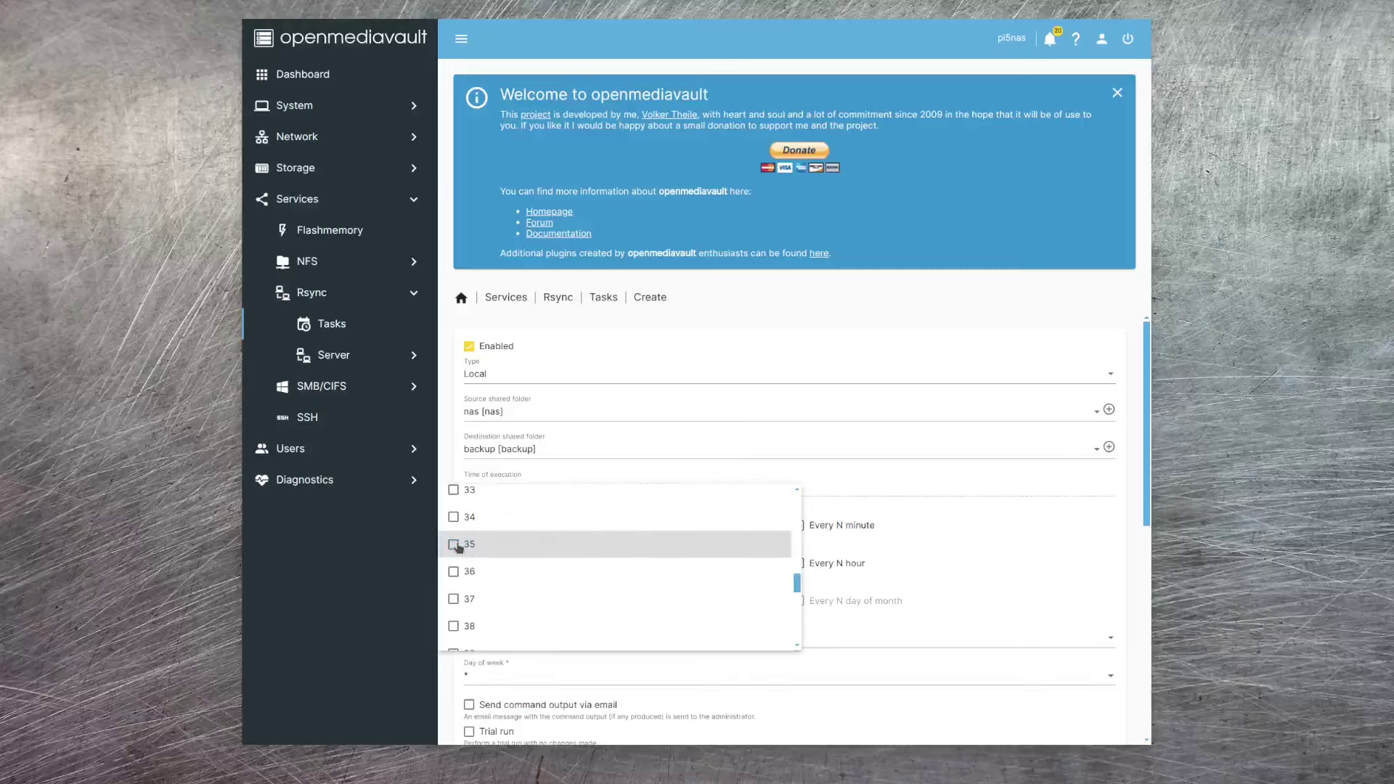
{"action": "key", "text": "Escape"}
- Set the schedule's hour to 1, replacing hour 13
{"action": "left_click", "coordinate": [564, 563]}
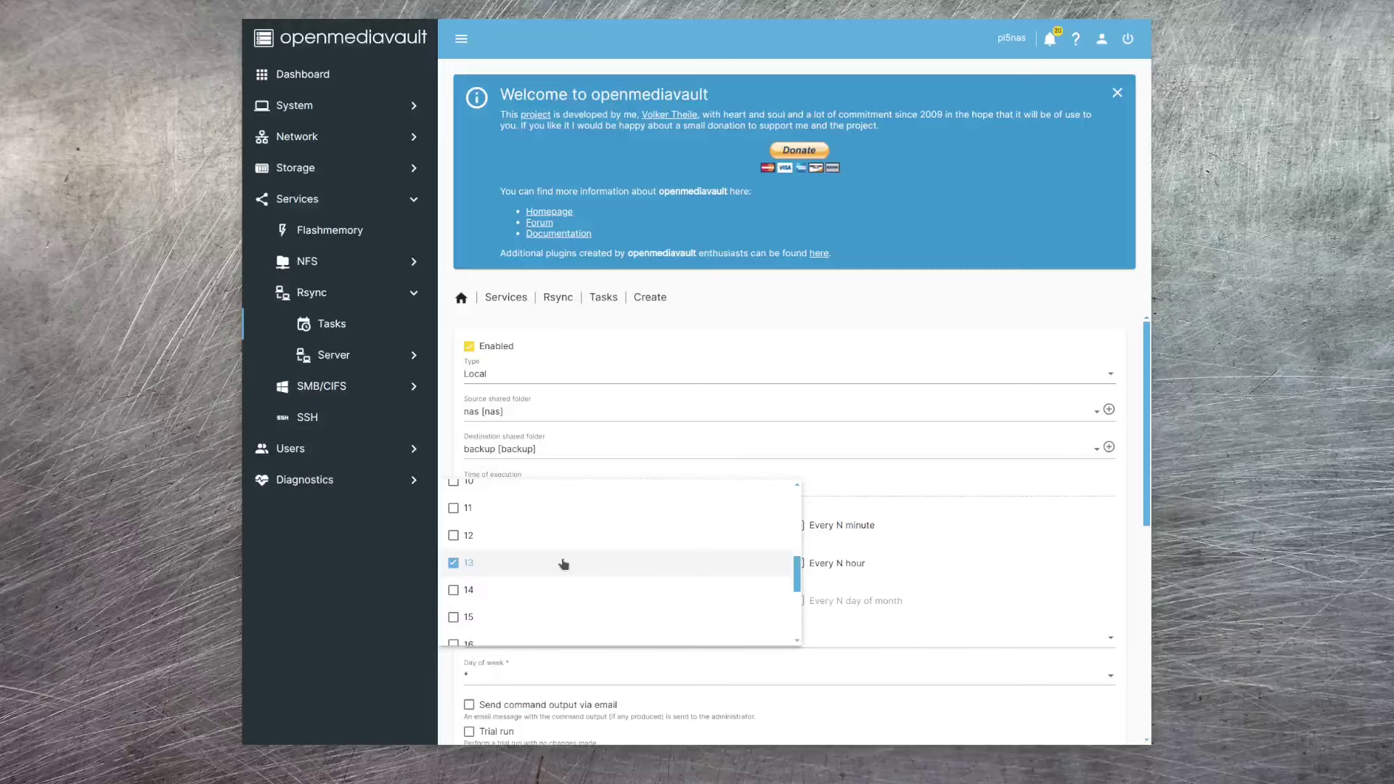
{"action": "left_click", "coordinate": [451, 563]}
{"action": "scroll", "coordinate": [556, 570], "scroll_direction": "up", "scroll_amount": 5}
{"action": "left_click", "coordinate": [454, 549]}
{"action": "left_click", "coordinate": [1037, 557]}
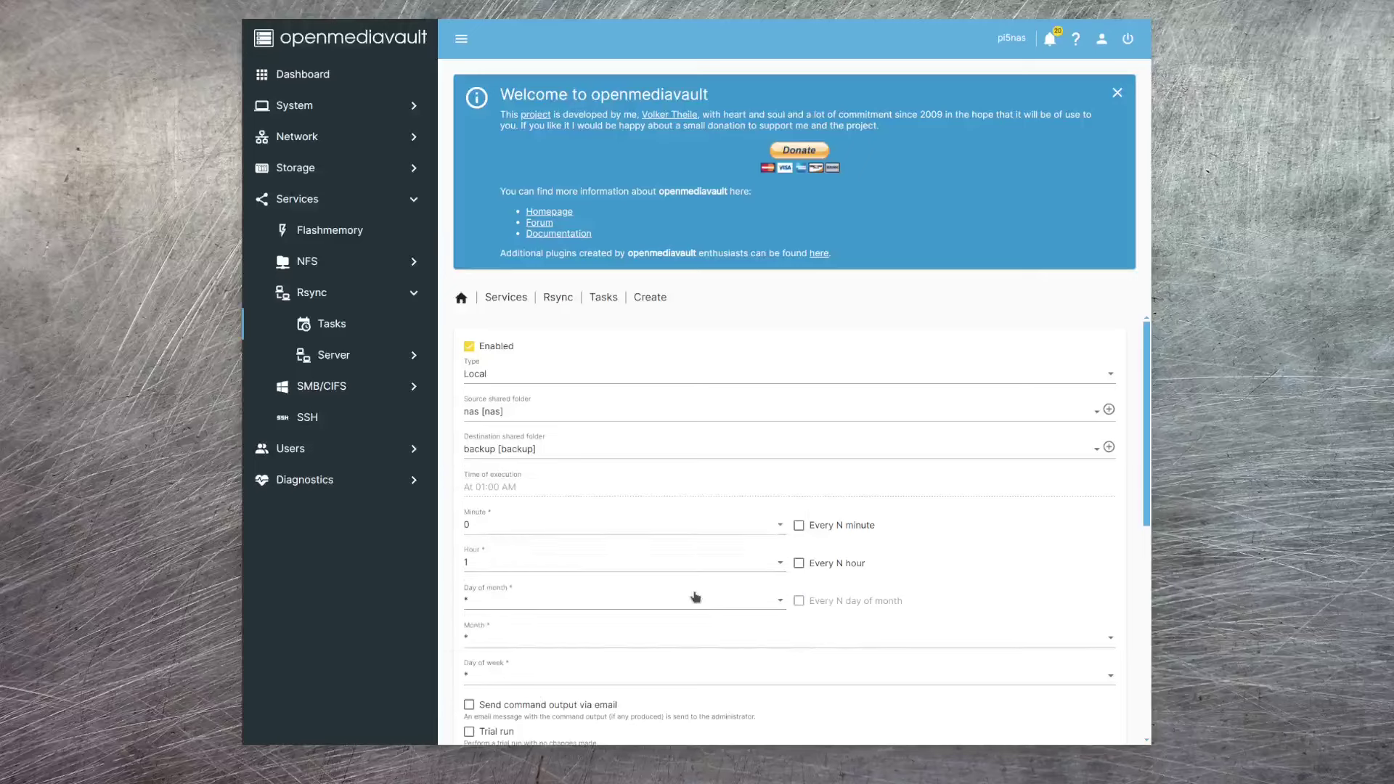
- Limit the day of week to Sunday only, giving 'At 01:00 AM, only on Sunday'
{"action": "left_click", "coordinate": [514, 674]}
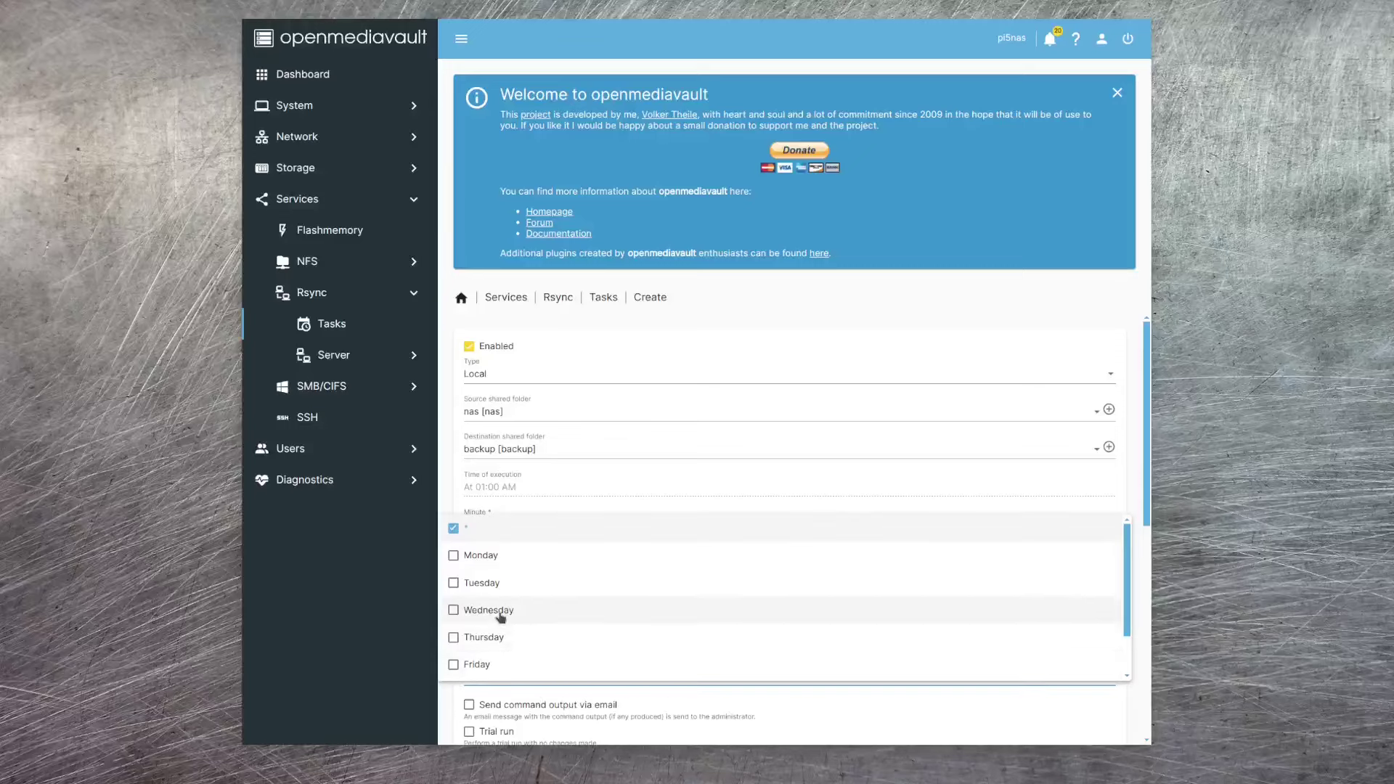
{"action": "left_click", "coordinate": [454, 530]}
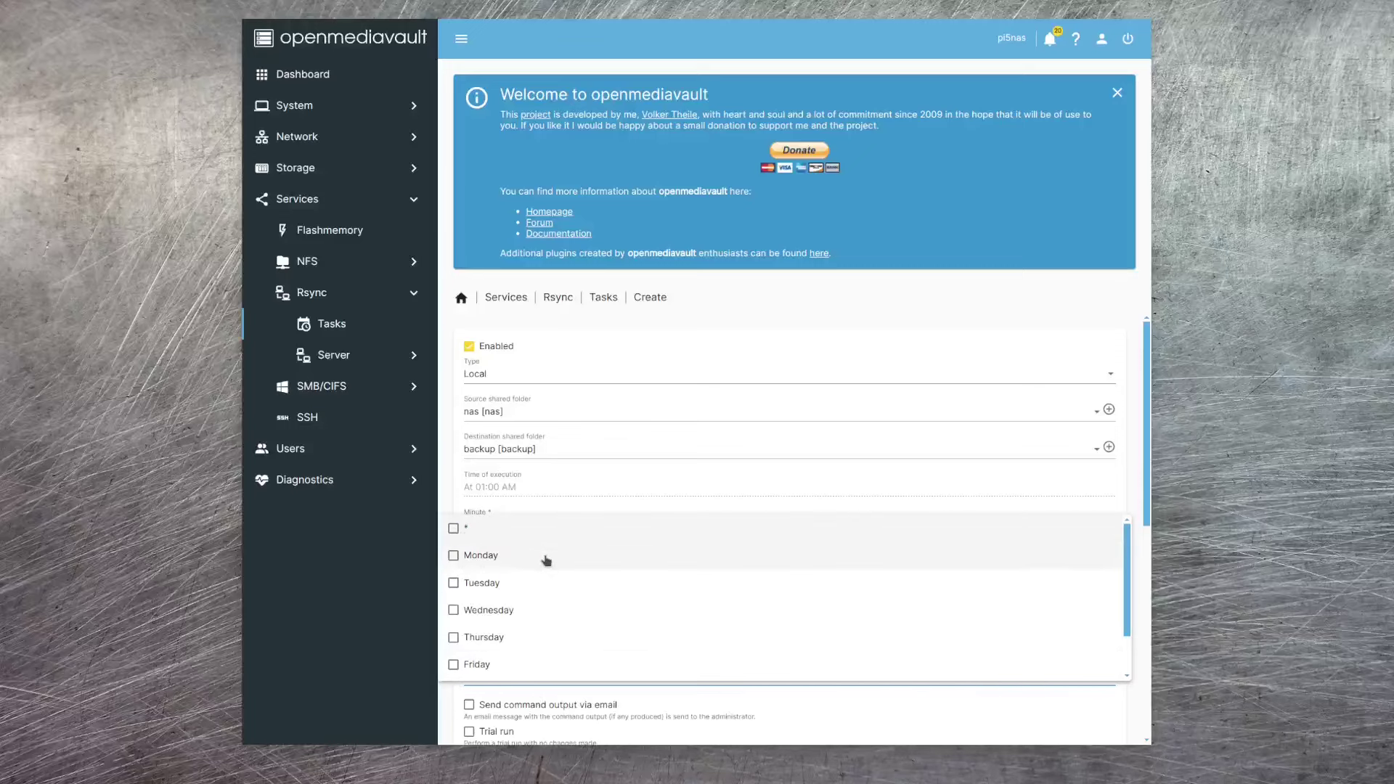
{"action": "scroll", "coordinate": [586, 610], "scroll_direction": "down", "scroll_amount": 1}
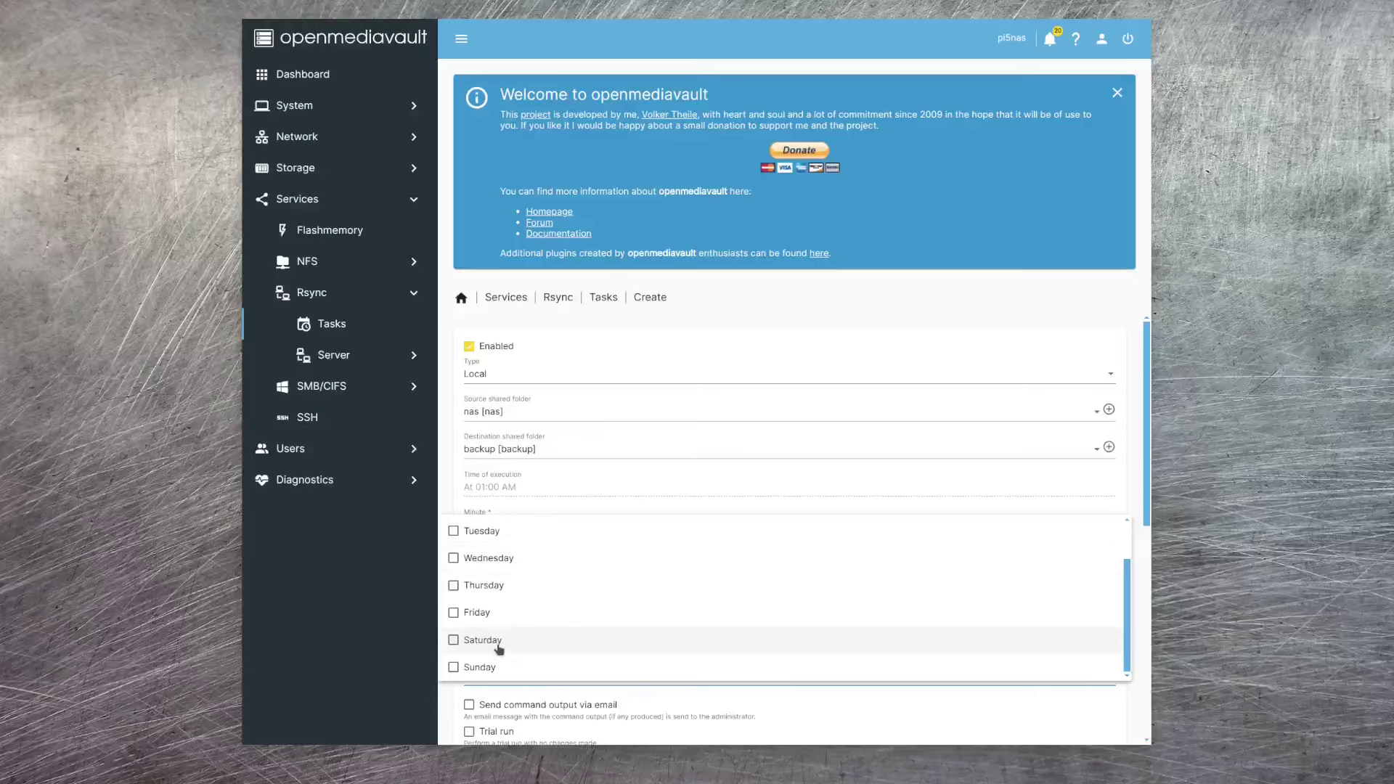
{"action": "left_click", "coordinate": [454, 667]}
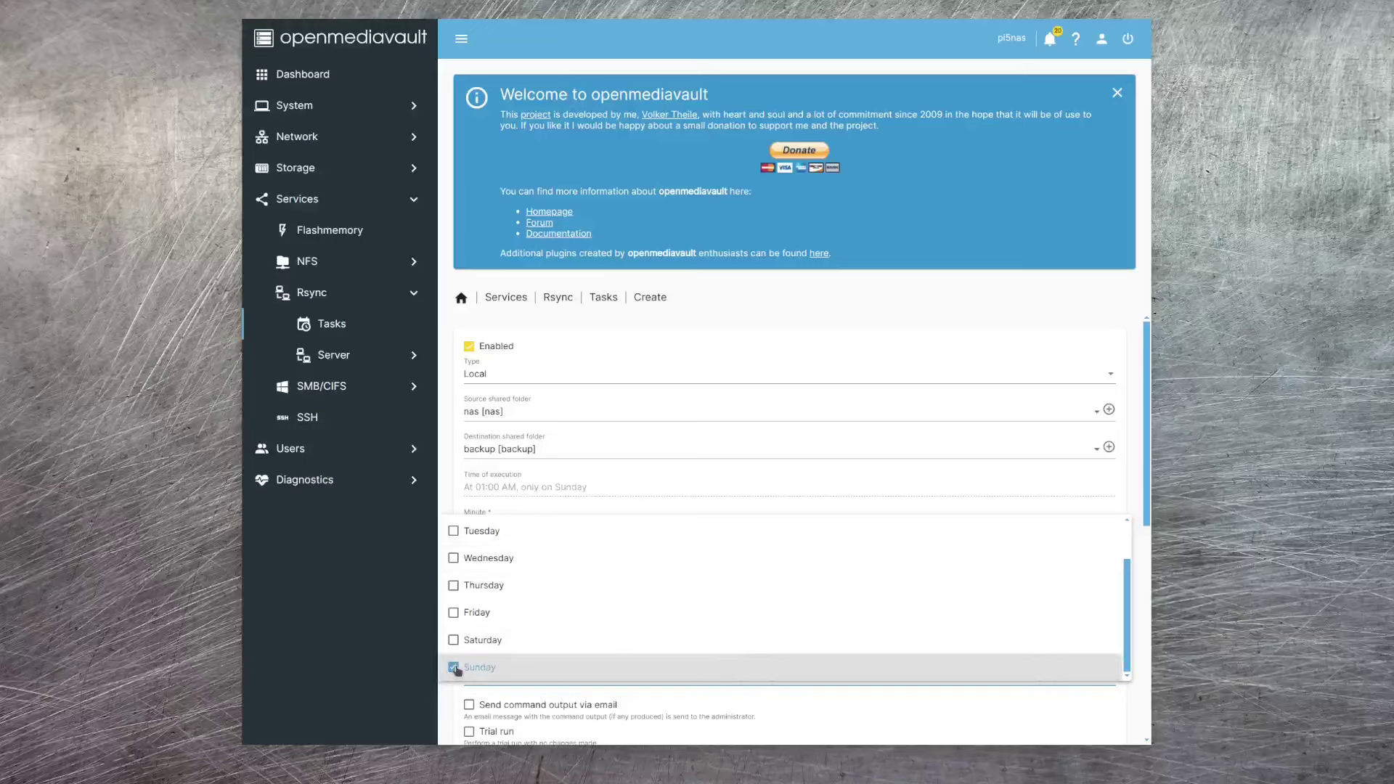
{"action": "left_click", "coordinate": [811, 503]}
{"action": "scroll", "coordinate": [951, 574], "scroll_direction": "down", "scroll_amount": 10}
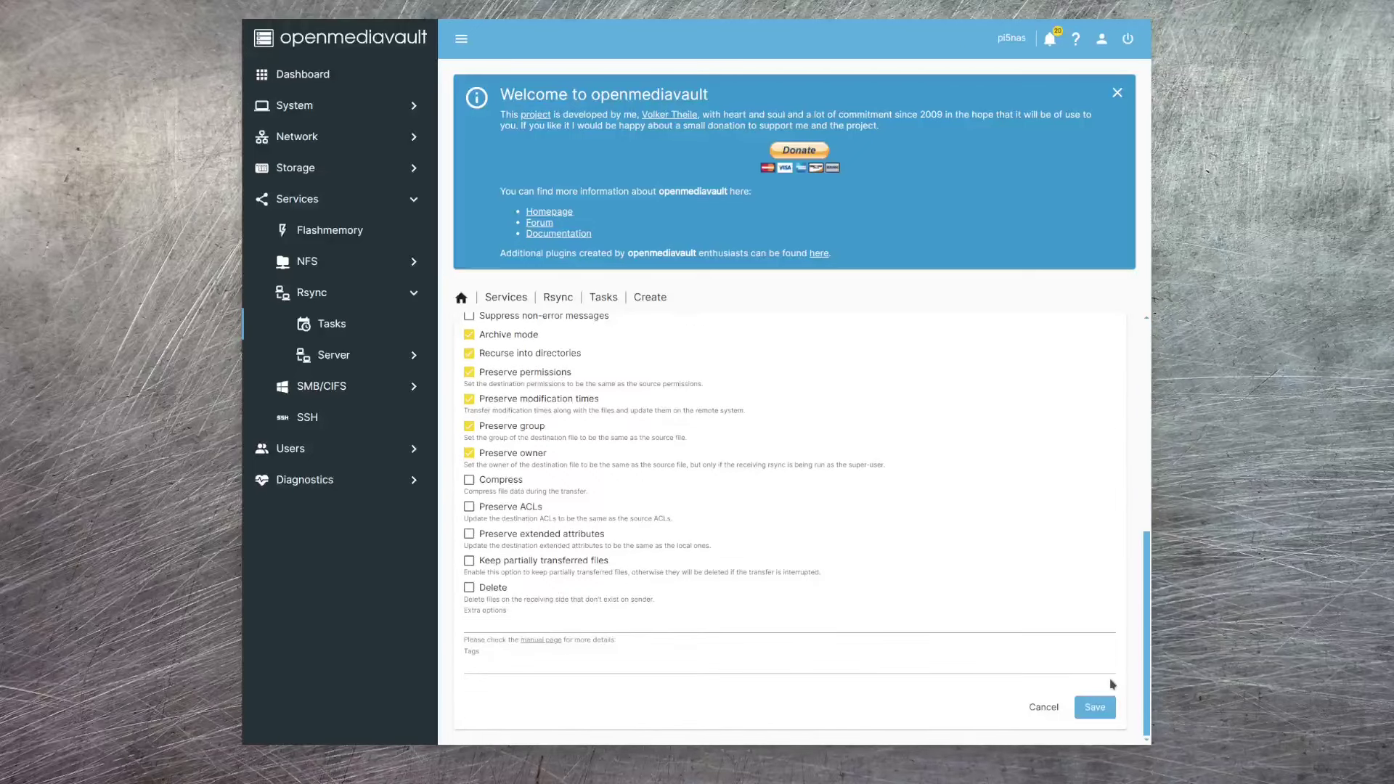
- Save and apply the nas-to-backup rsync task, then run it once until synchronisation completes successfully
{"action": "left_click", "coordinate": [1098, 717]}
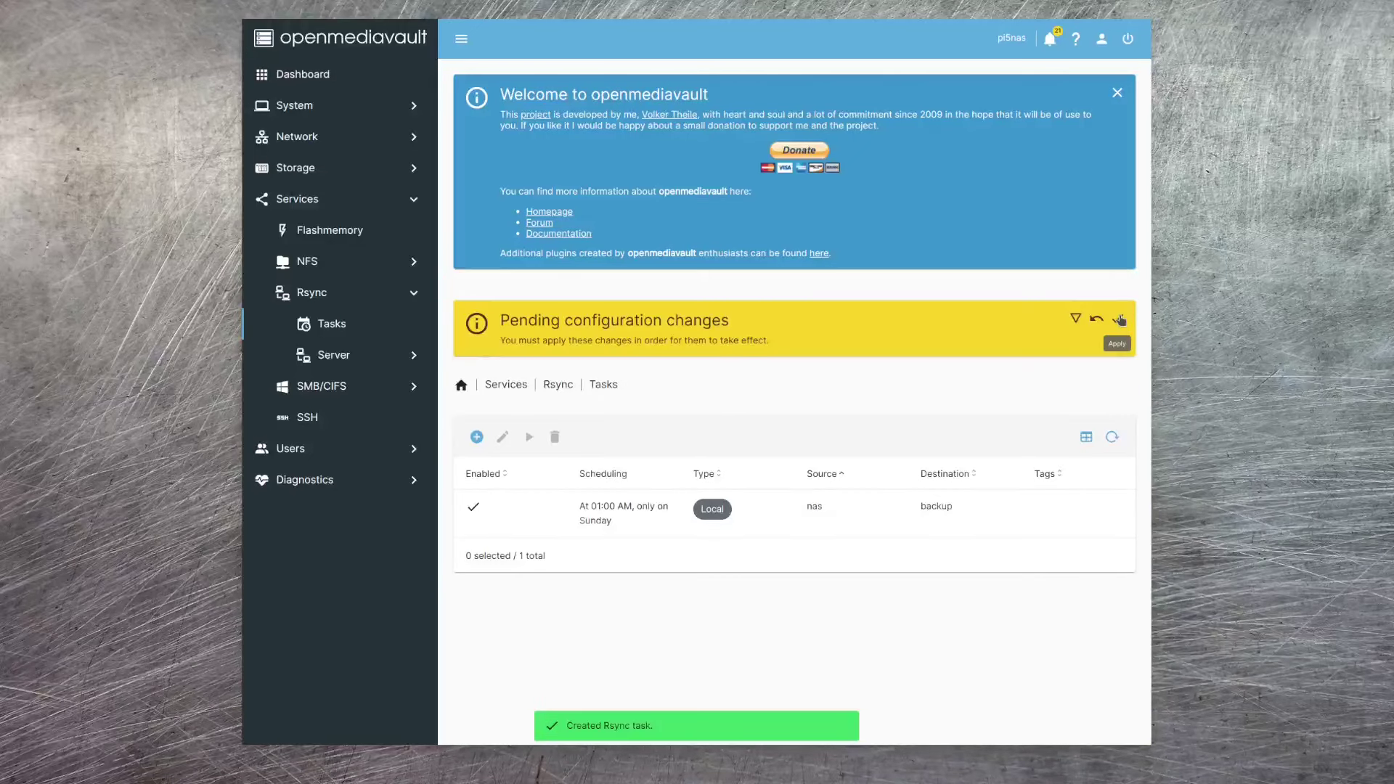
{"action": "left_click", "coordinate": [1121, 320]}
{"action": "left_click", "coordinate": [797, 413]}
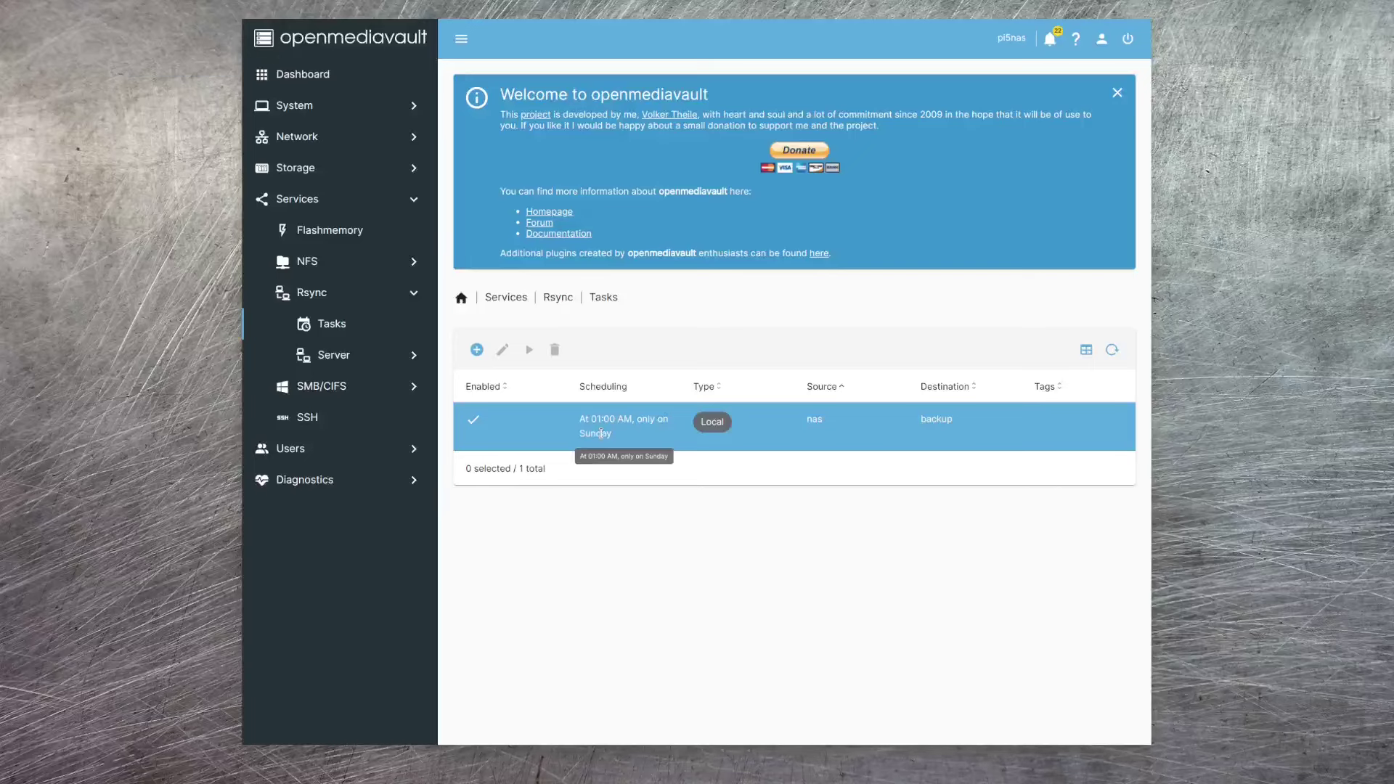
{"action": "left_click", "coordinate": [601, 433]}
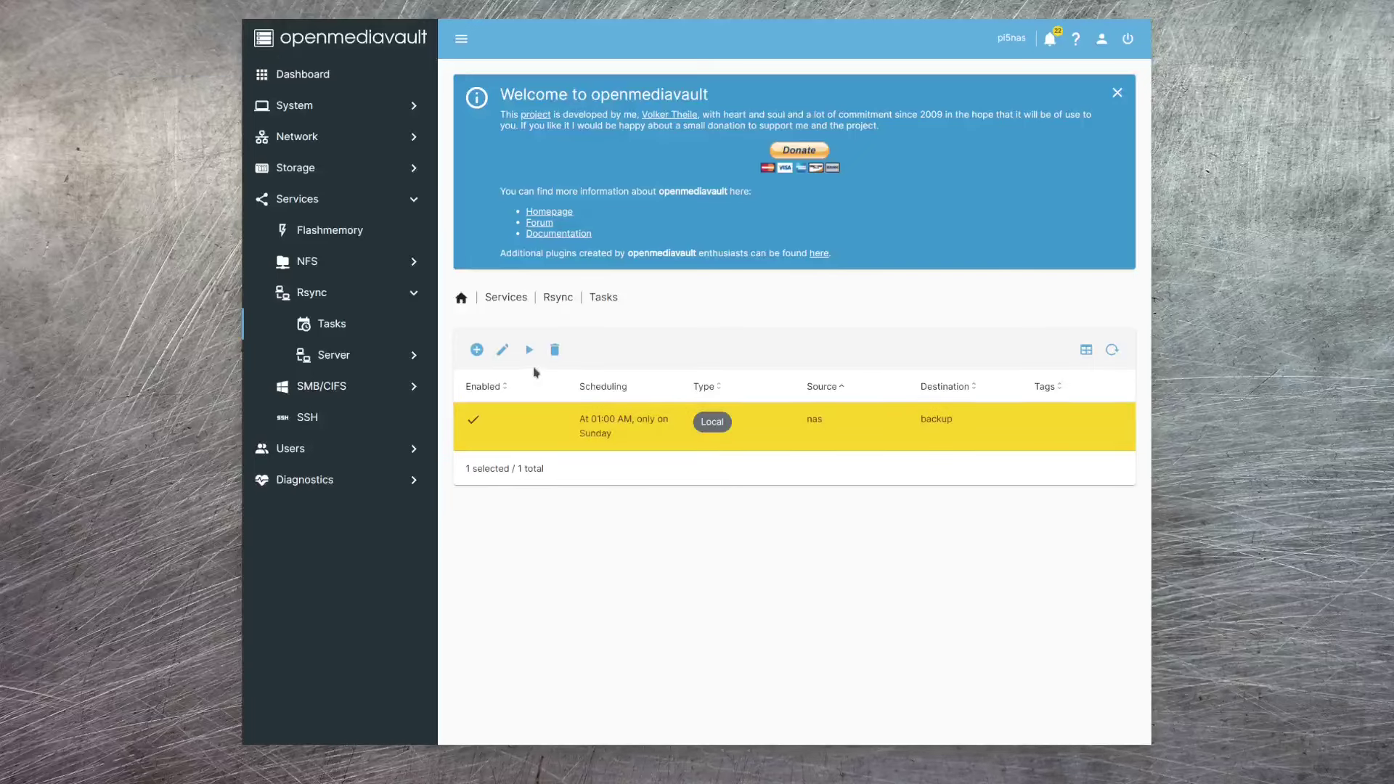
{"action": "left_click", "coordinate": [528, 352]}
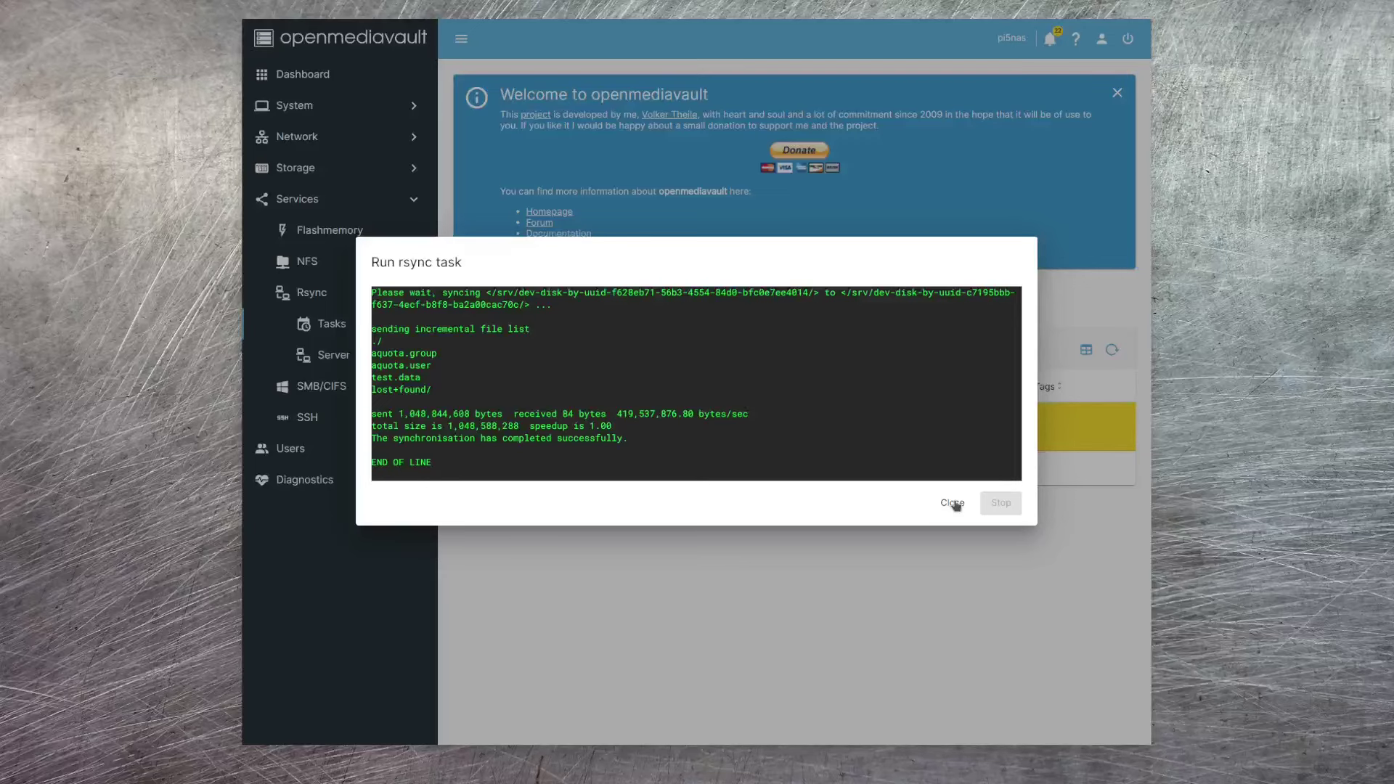
- Find the backup disk's mount path with df -k and symlink it to /mnt/backup
{"action": "left_click", "coordinate": [952, 502]}
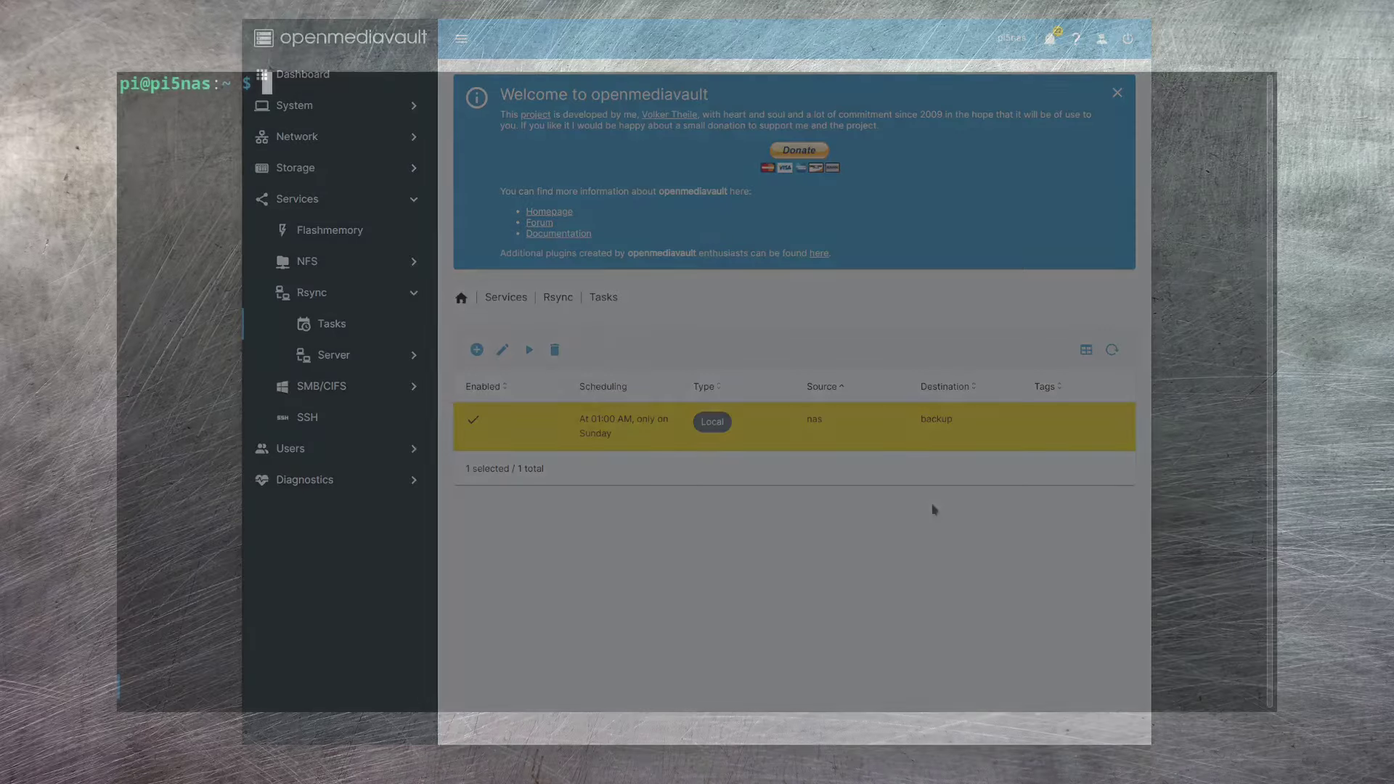
{"action": "type", "text": "df -k"}
{"action": "key", "text": "Return"}
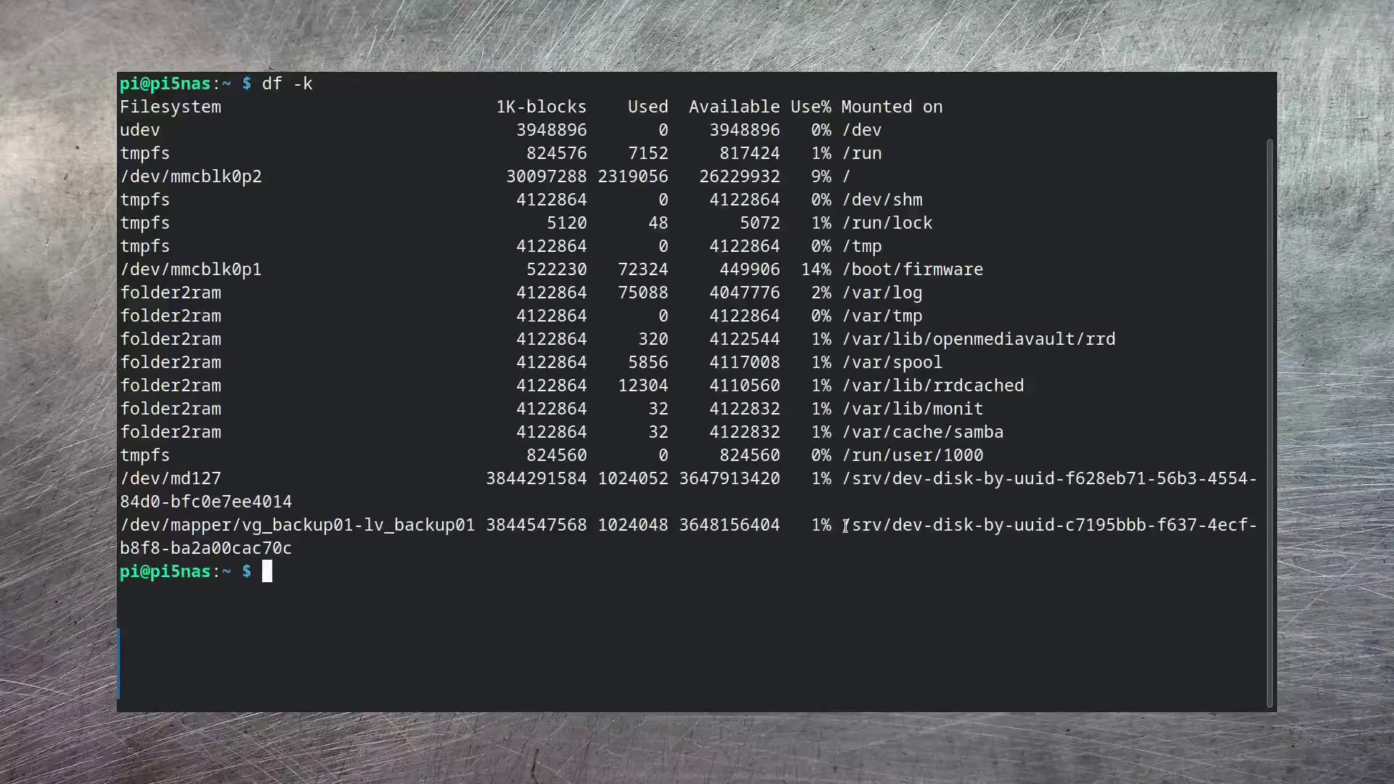
{"action": "left_click_drag", "start_coordinate": [845, 524], "coordinate": [295, 549]}
{"action": "key", "text": "ctrl+c"}
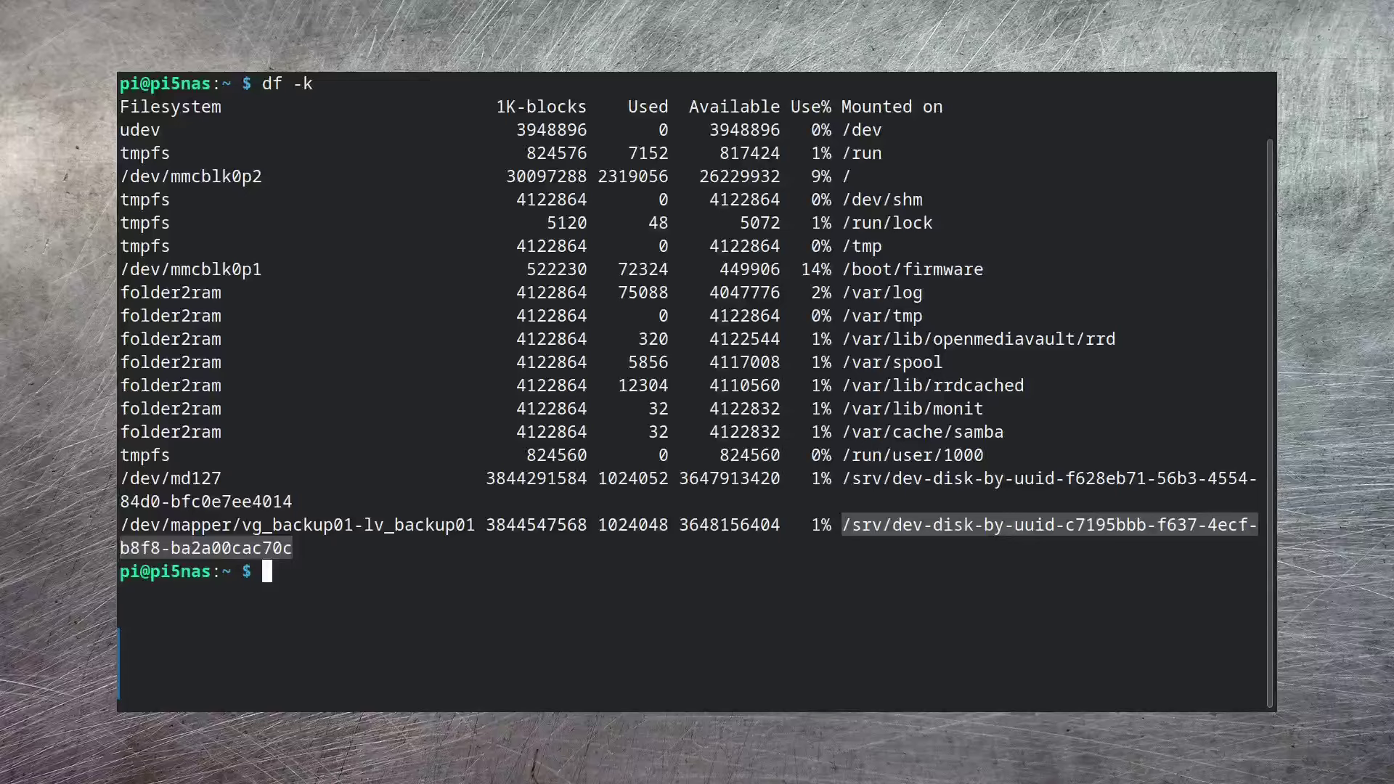
{"action": "type", "text": "sudo ln -s"}
{"action": "key", "text": "ctrl+shift+v"}
{"action": "type", "text": "/mnt/backup"}
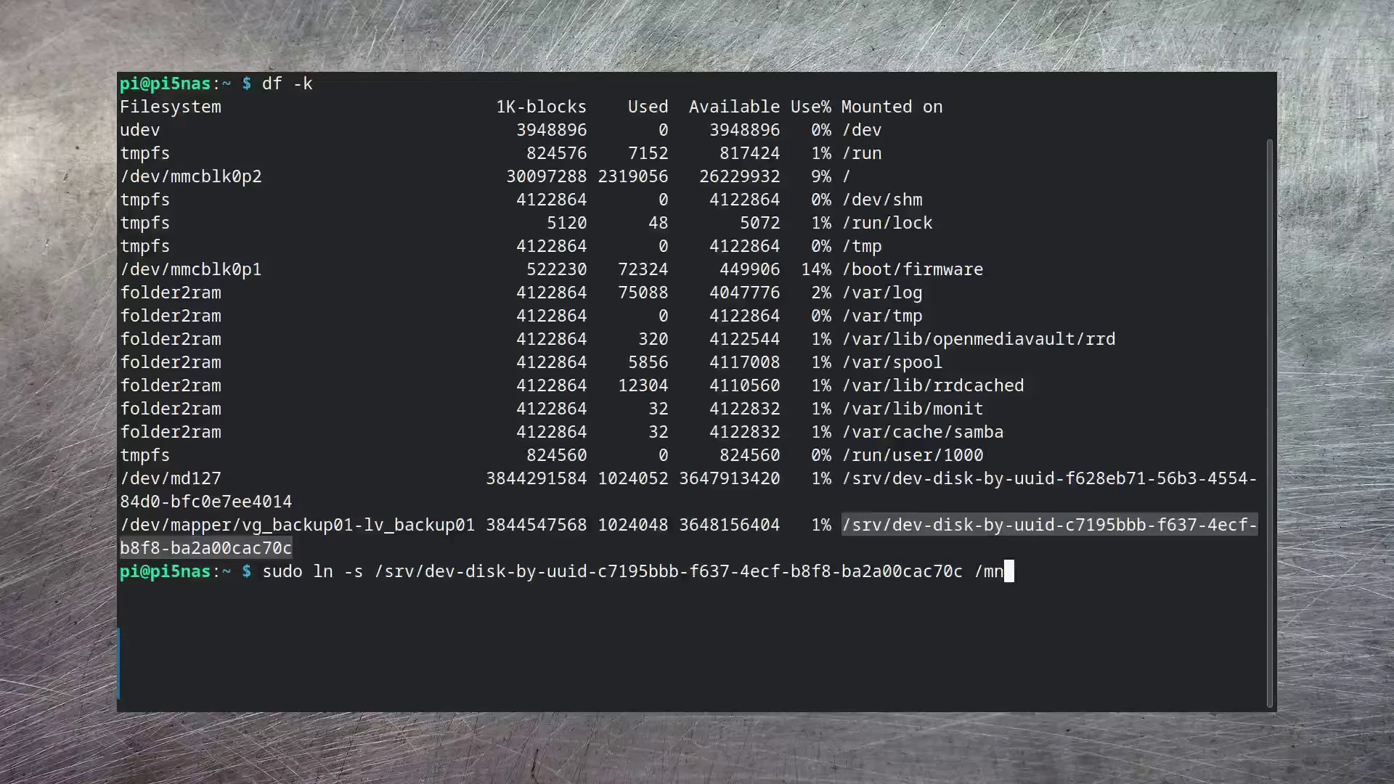
{"action": "key", "text": "Return"}
{"action": "type", "text": "cd /mnt/backup"}
{"action": "key", "text": "Return"}
{"action": "type", "text": "ls -al"}
{"action": "key", "text": "Return"}
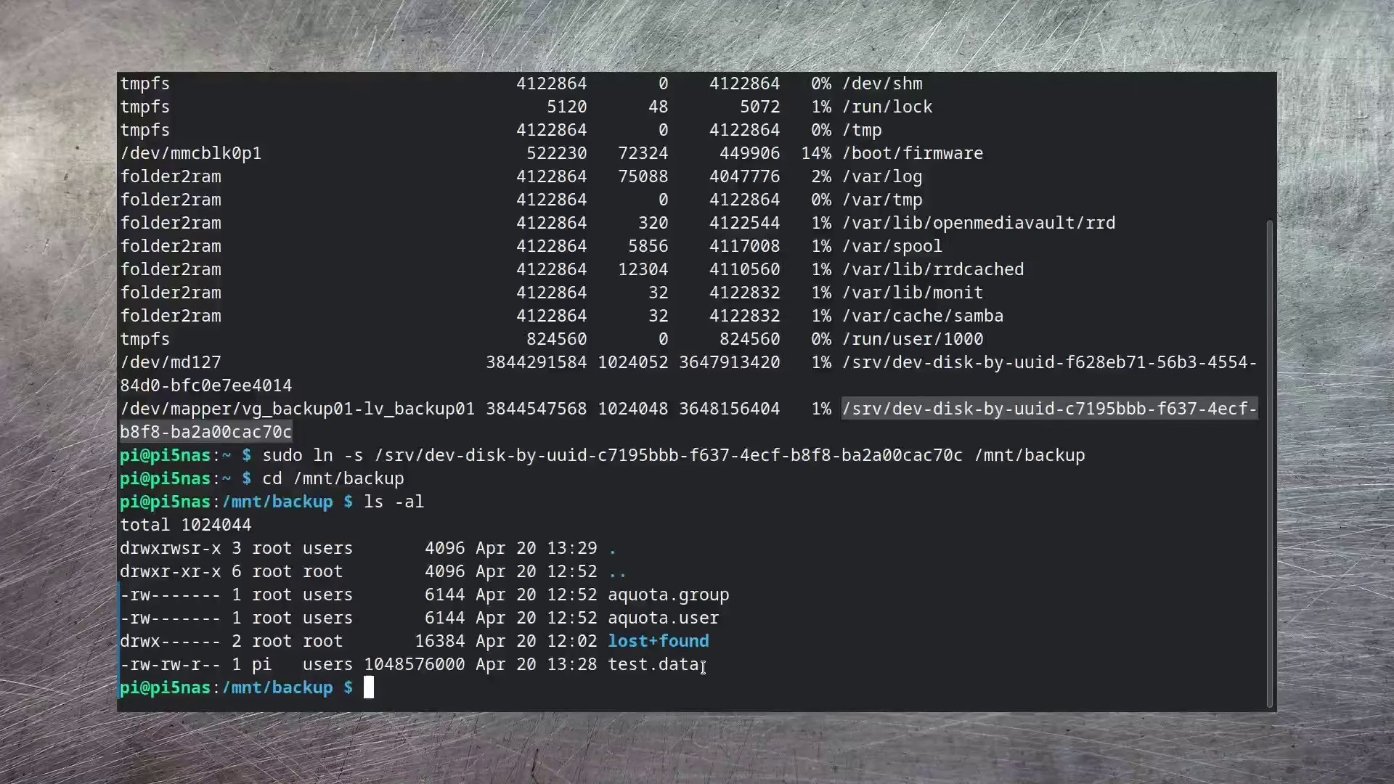
{"action": "left_click_drag", "start_coordinate": [702, 665], "coordinate": [122, 668]}
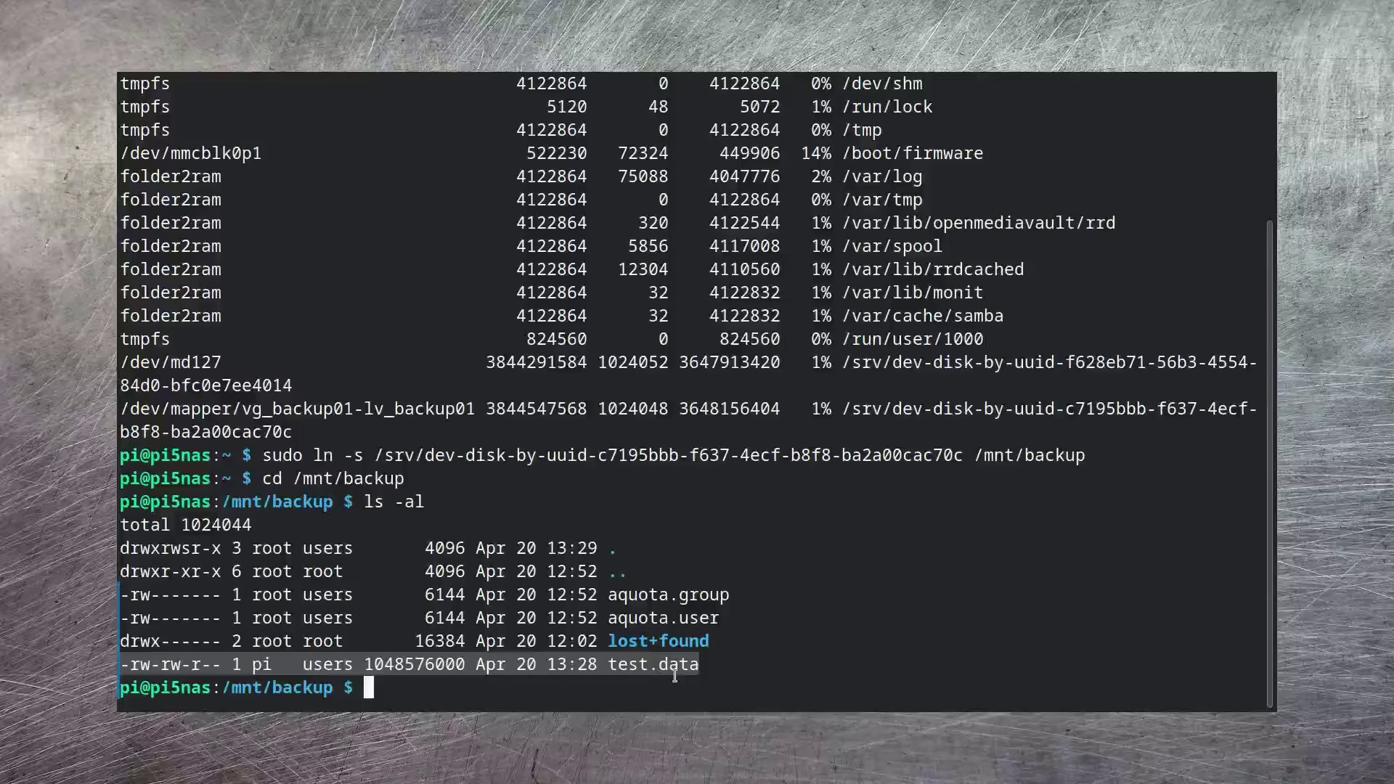